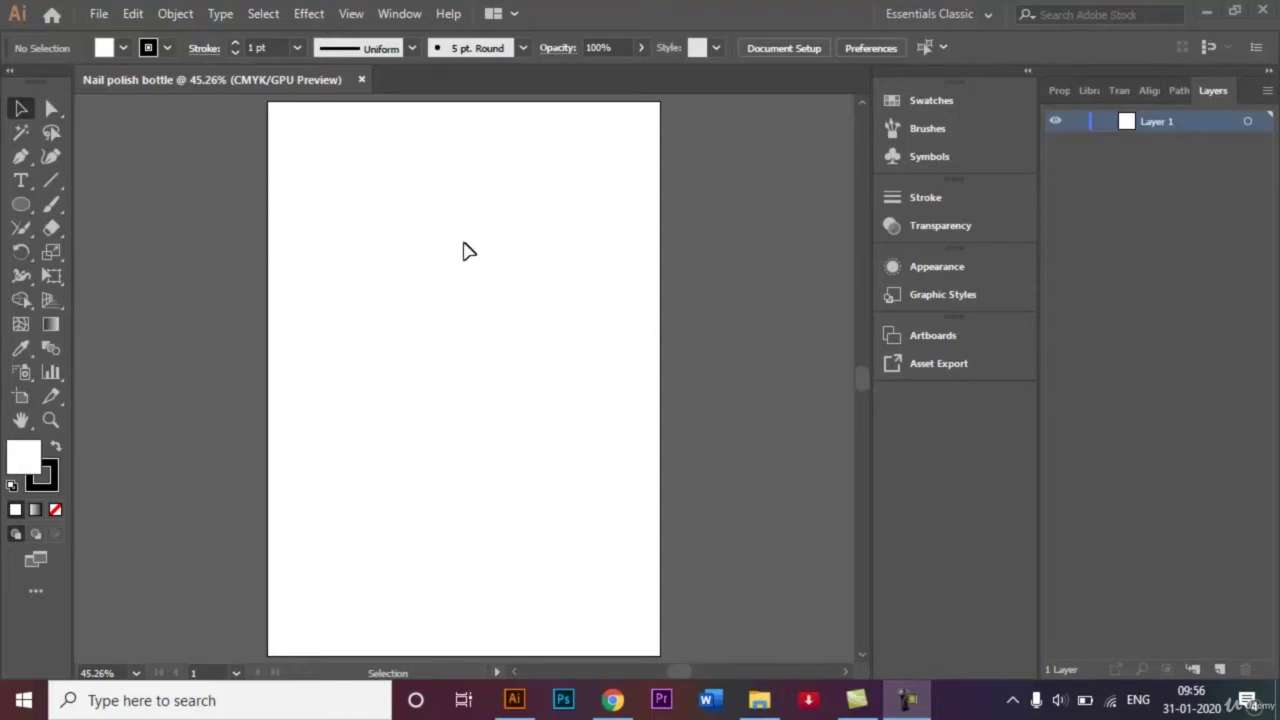
# Step: Draw a tall unfilled rectangle, about 50 by 96 mm, in the lower middle of the artboard
pyautogui.click(990, 15)
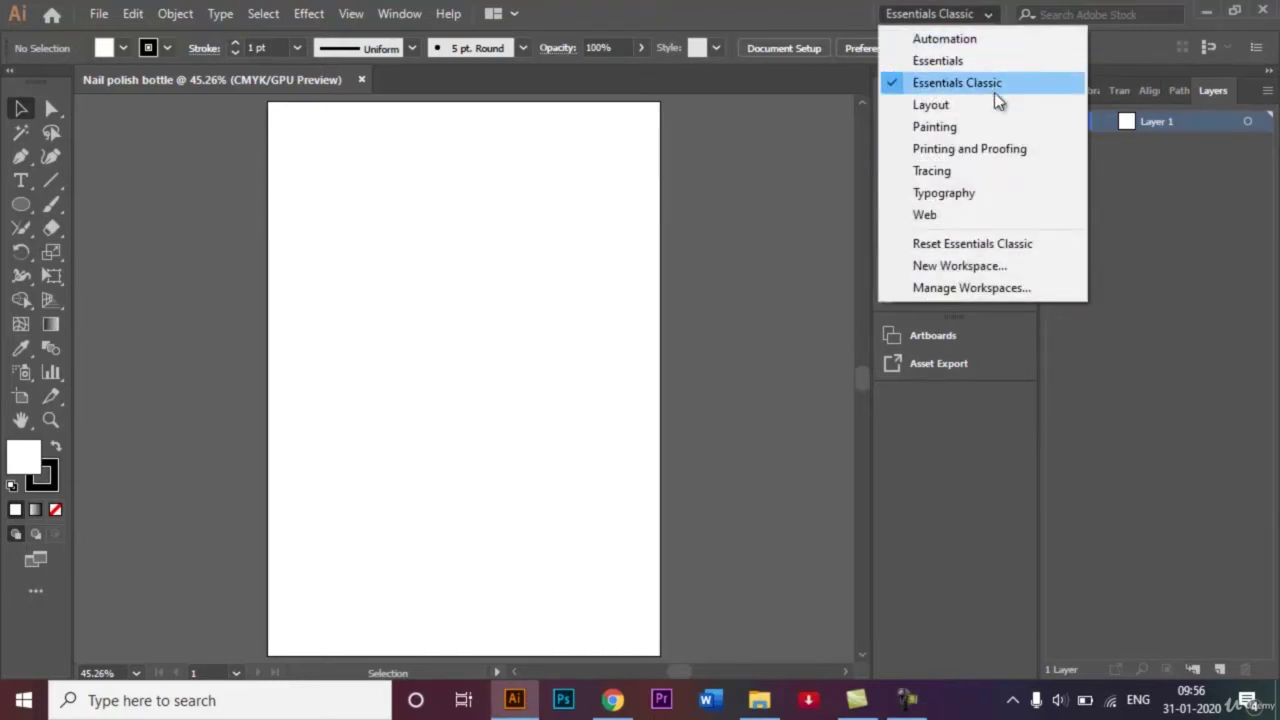
pyautogui.click(660, 250)
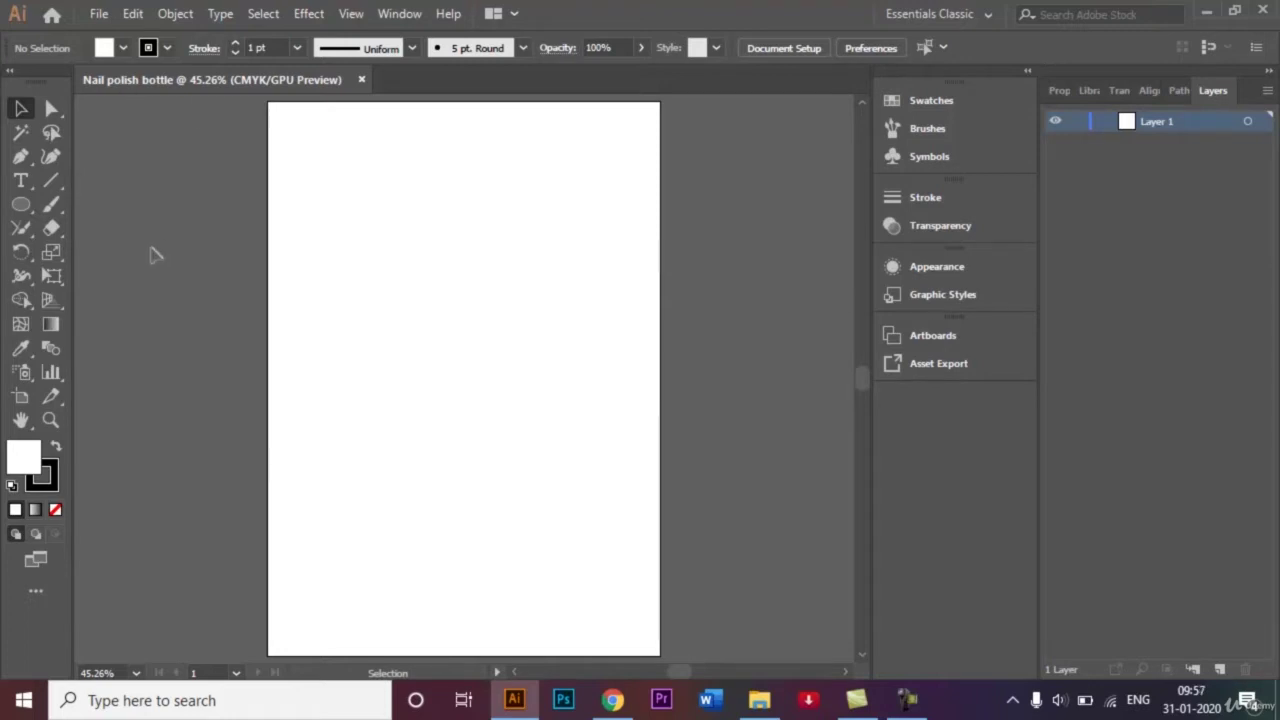
pyautogui.click(24, 214)
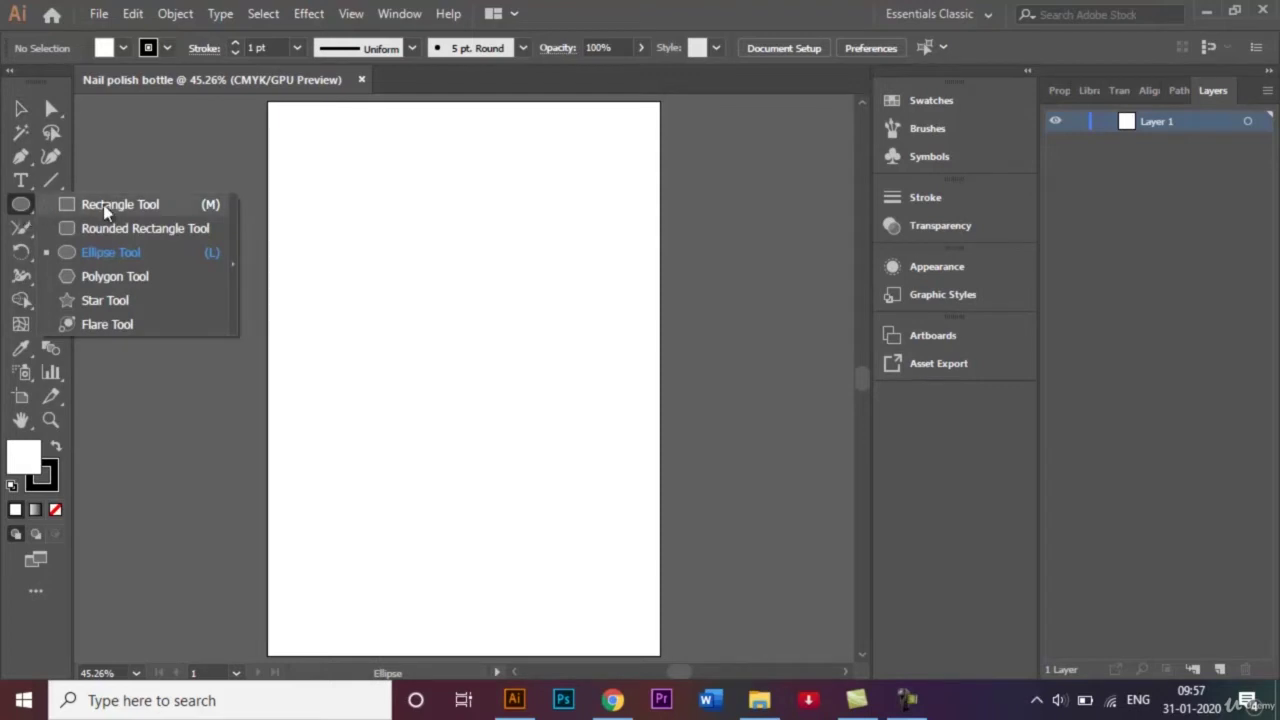
pyautogui.click(110, 207)
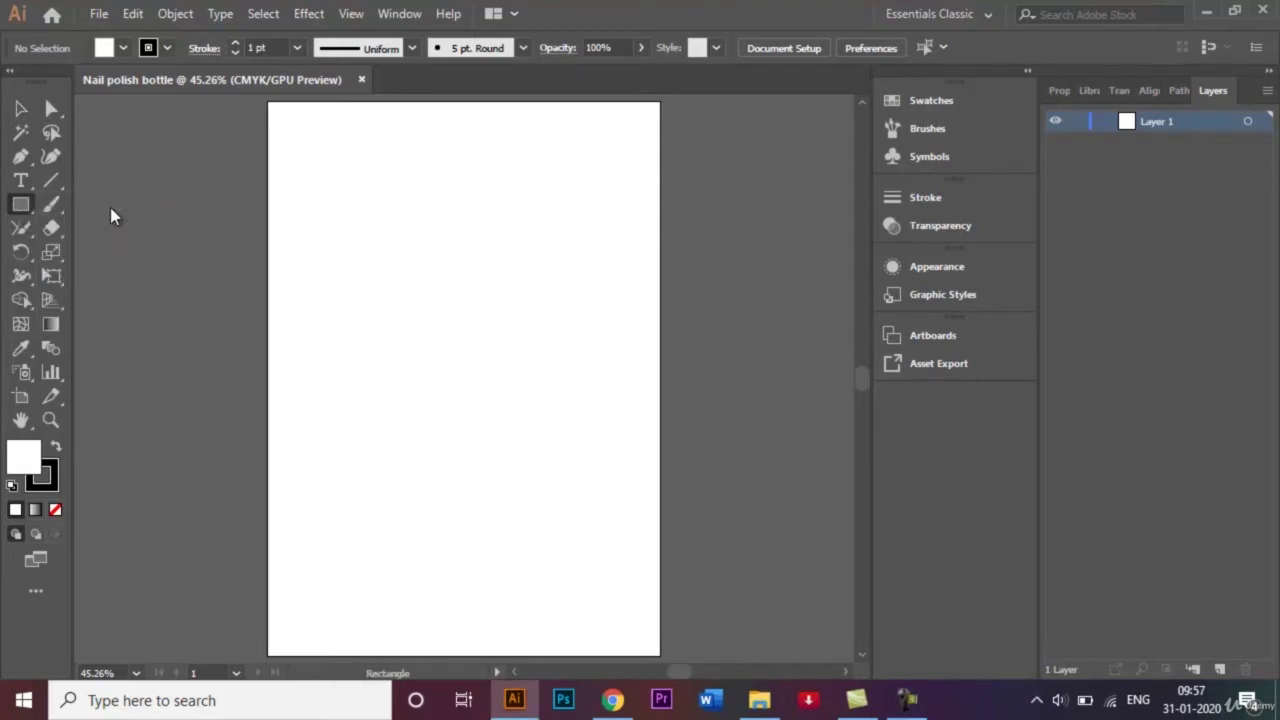
pyautogui.click(55, 510)
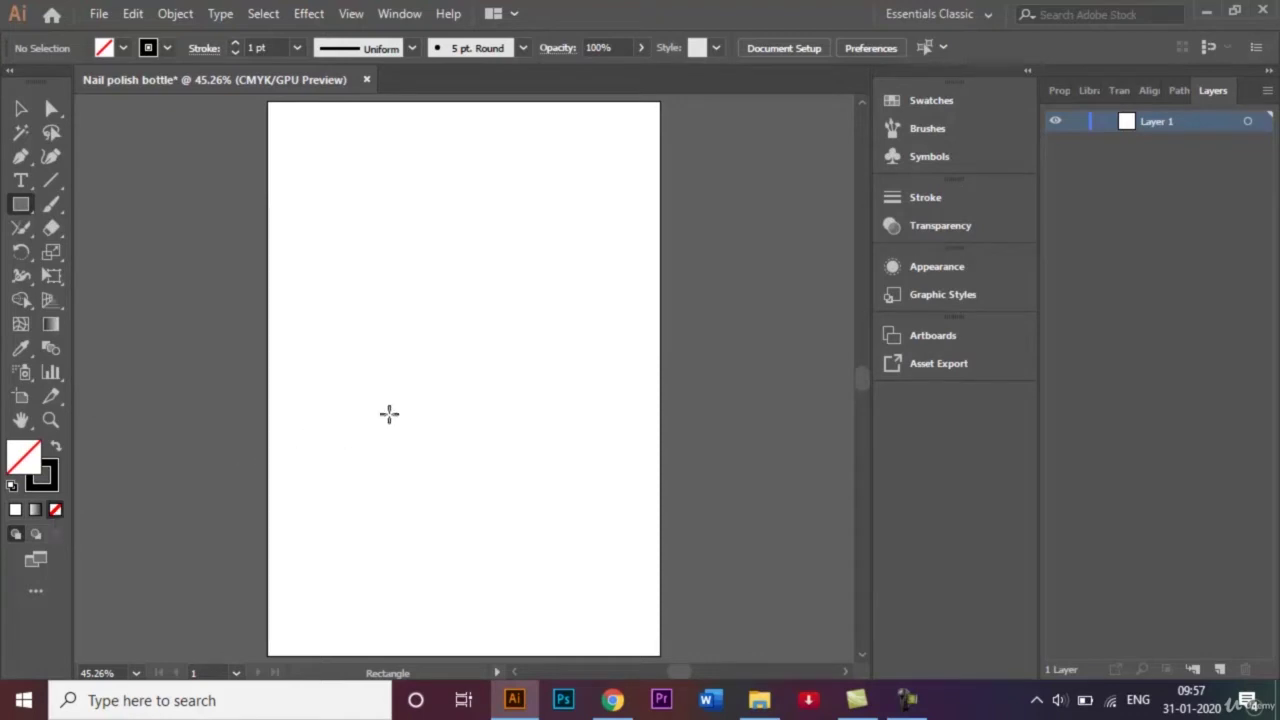
pyautogui.moveTo(408, 415); pyautogui.dragTo(500, 607)
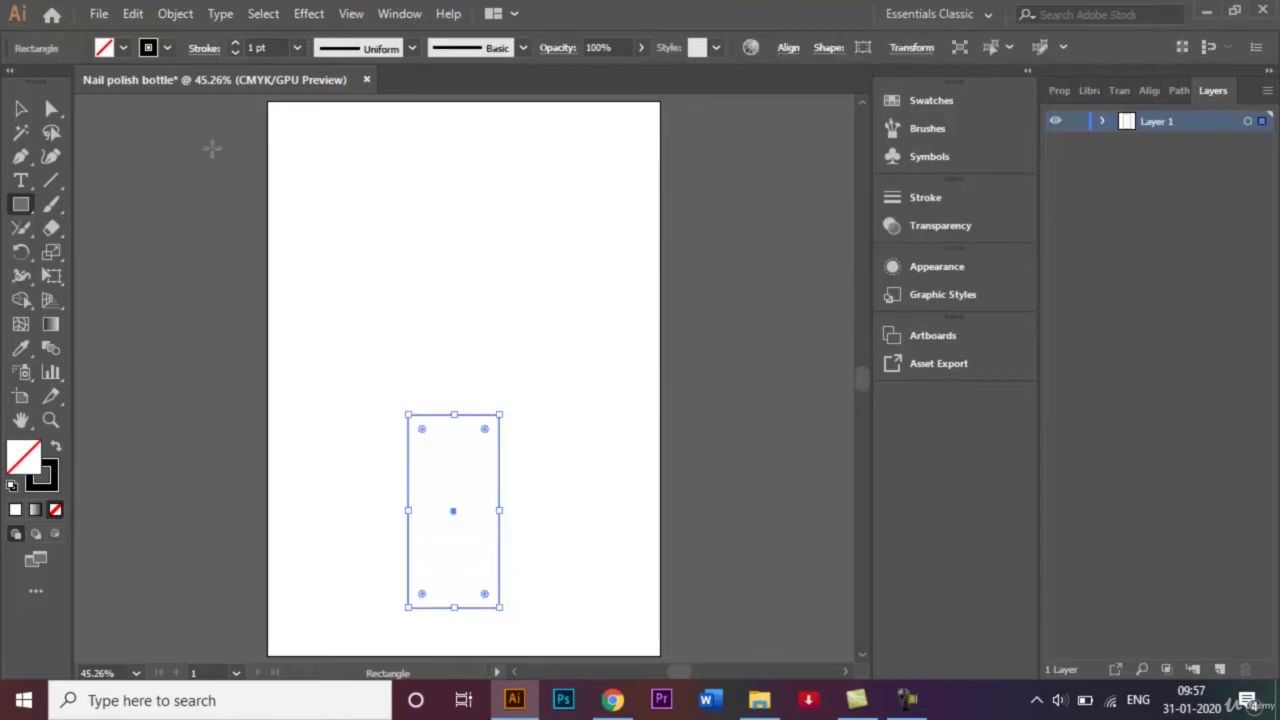
# Step: Round the rectangle's two top corners fully into a semicircular arch
pyautogui.click(60, 114)
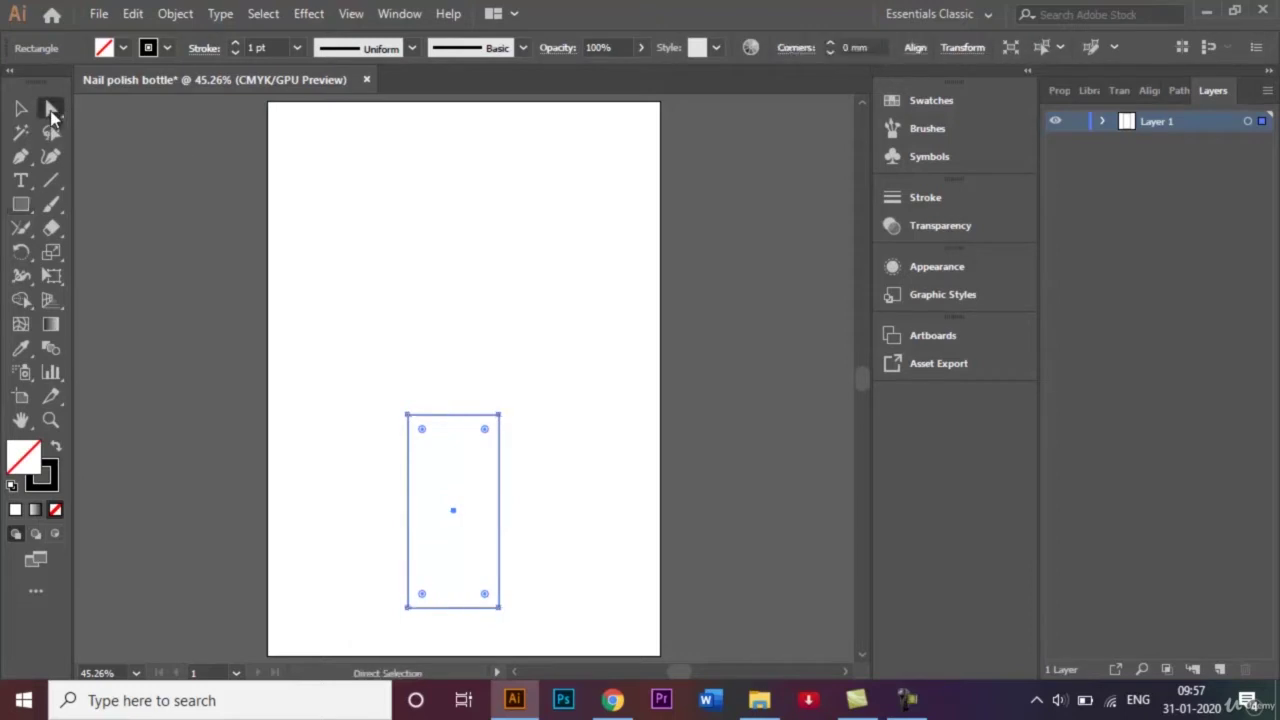
pyautogui.click(409, 416)
pyautogui.keyDown('shift'); pyautogui.click(499, 415); pyautogui.keyUp('shift')
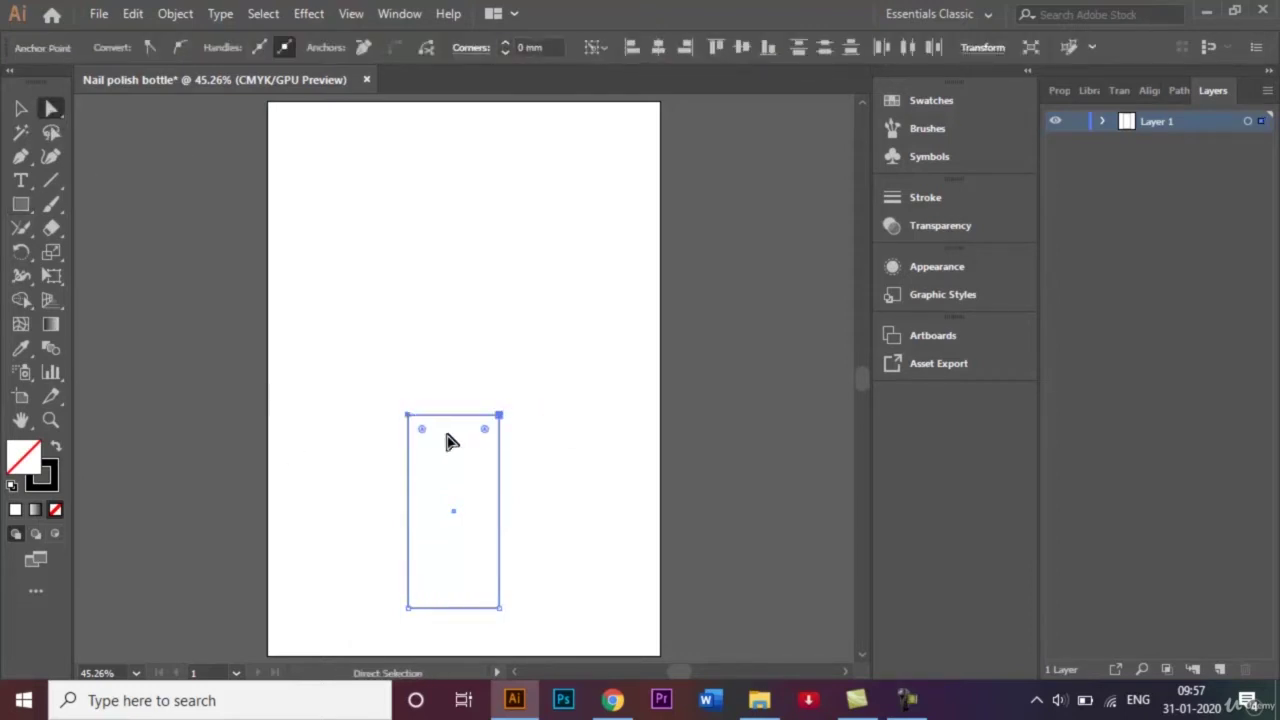
pyautogui.moveTo(421, 430); pyautogui.dragTo(455, 484)
# Step: Reselect the arch and convert it into a regular editable path
pyautogui.click(21, 108)
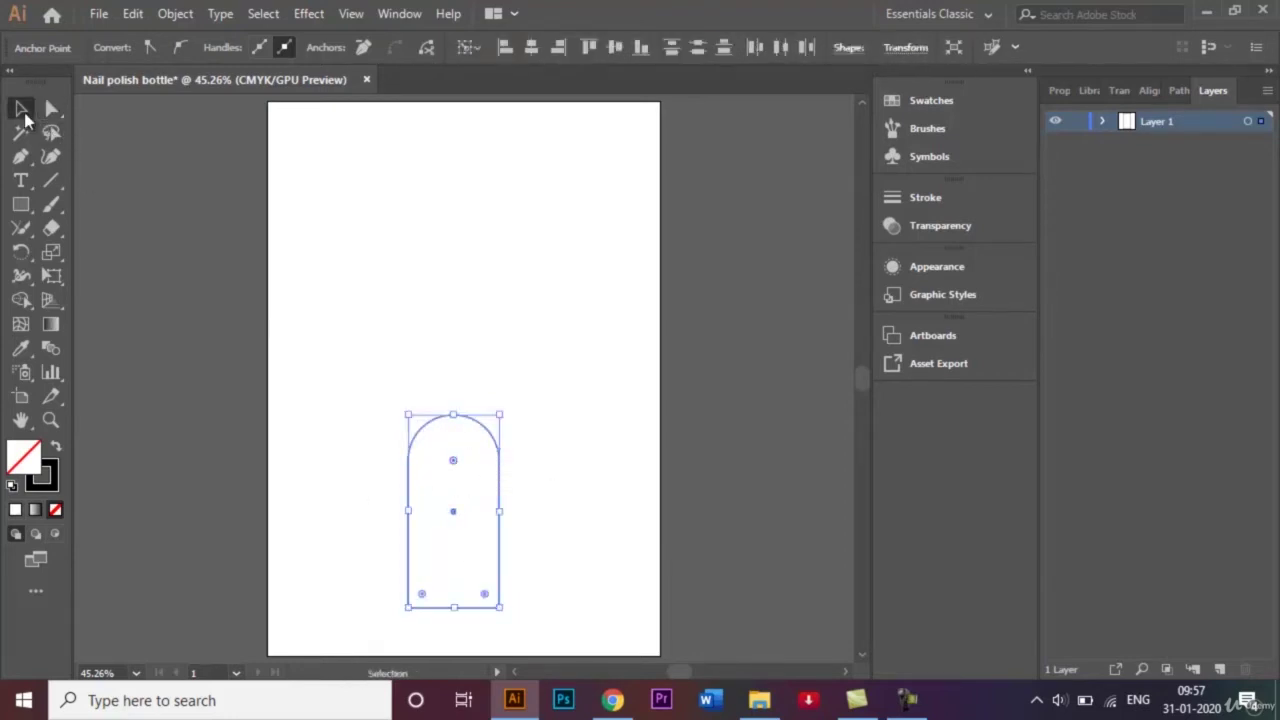
pyautogui.click(385, 549)
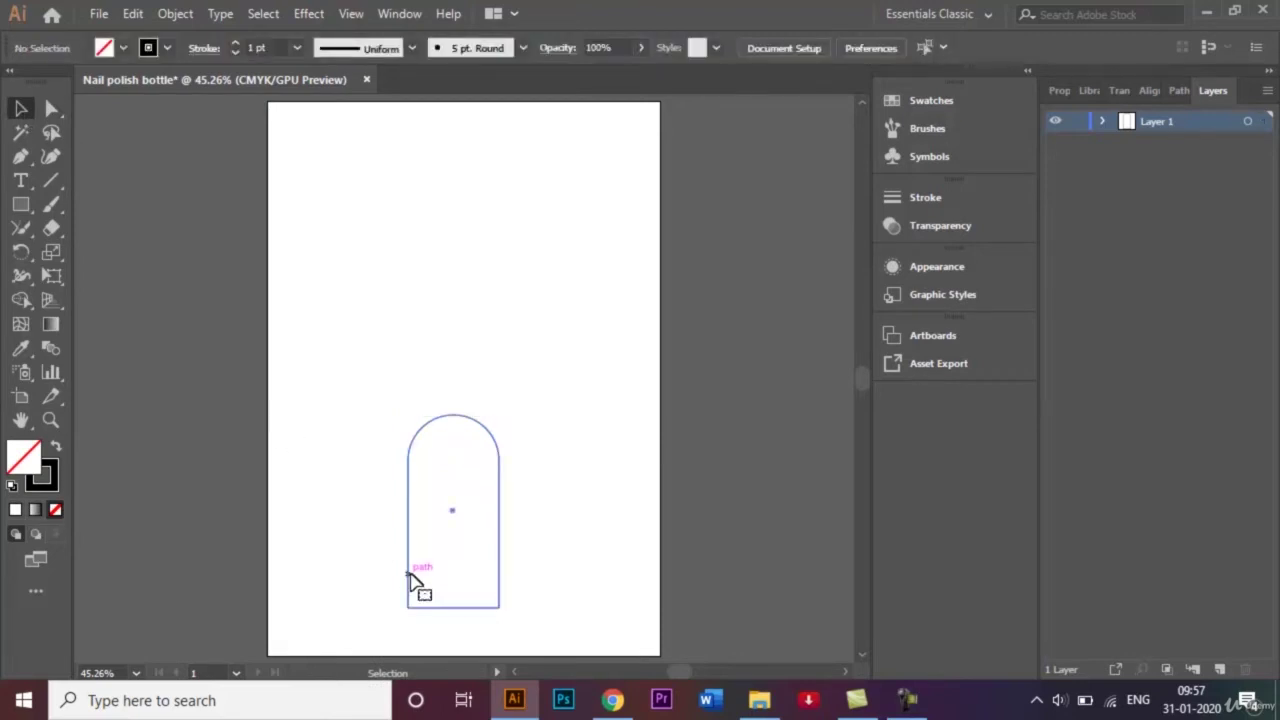
pyautogui.click(411, 585)
pyautogui.click(52, 108)
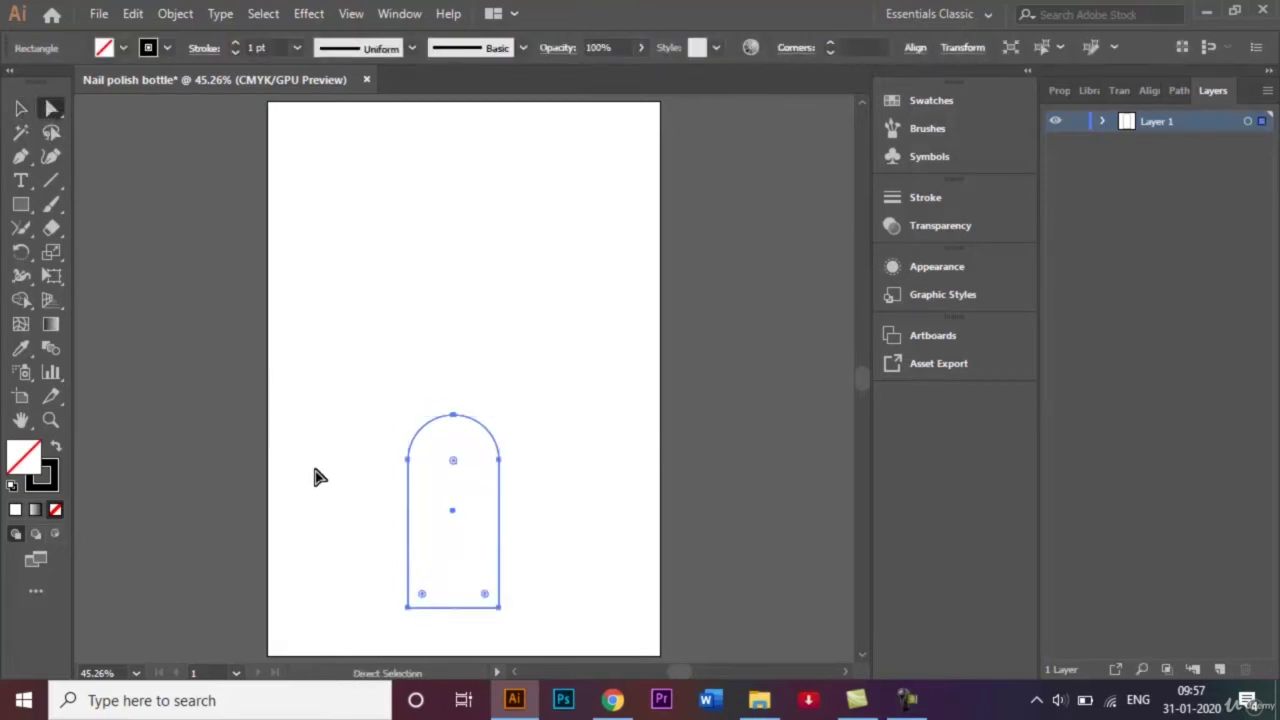
pyautogui.click(408, 606)
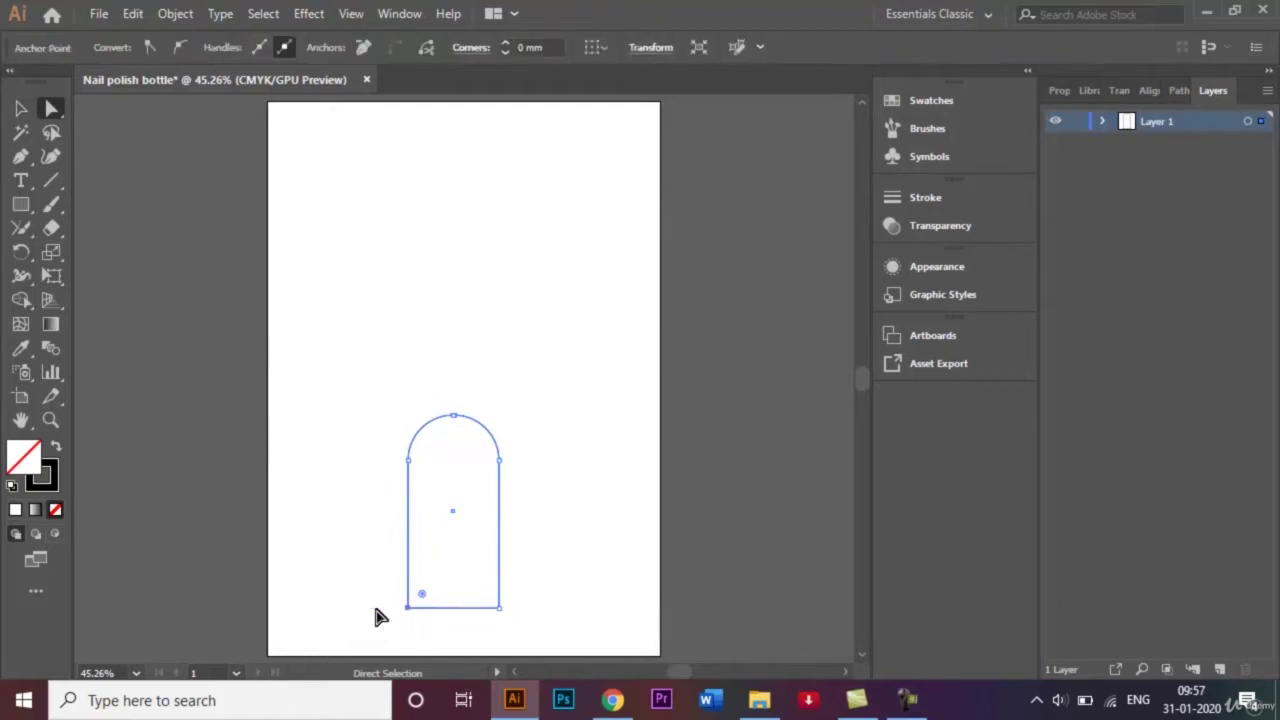
pyautogui.click(409, 461)
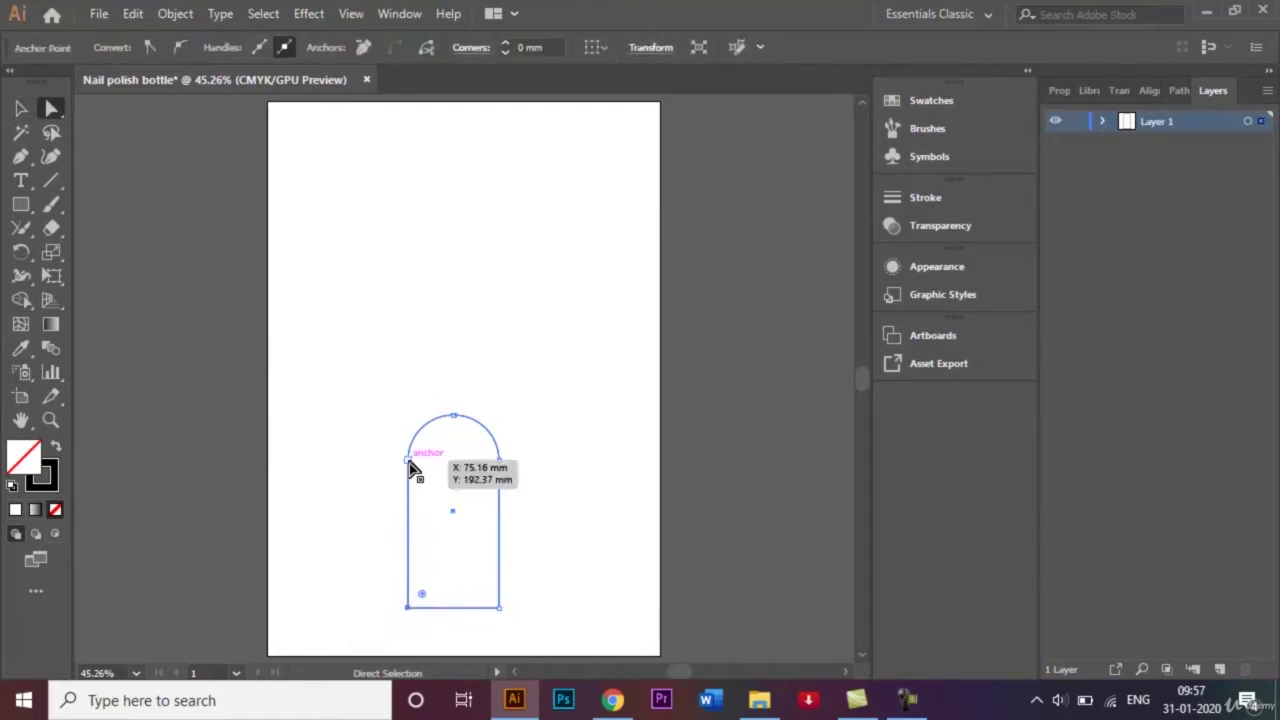
pyautogui.keyDown('shift'); pyautogui.click(432, 413); pyautogui.keyUp('shift')
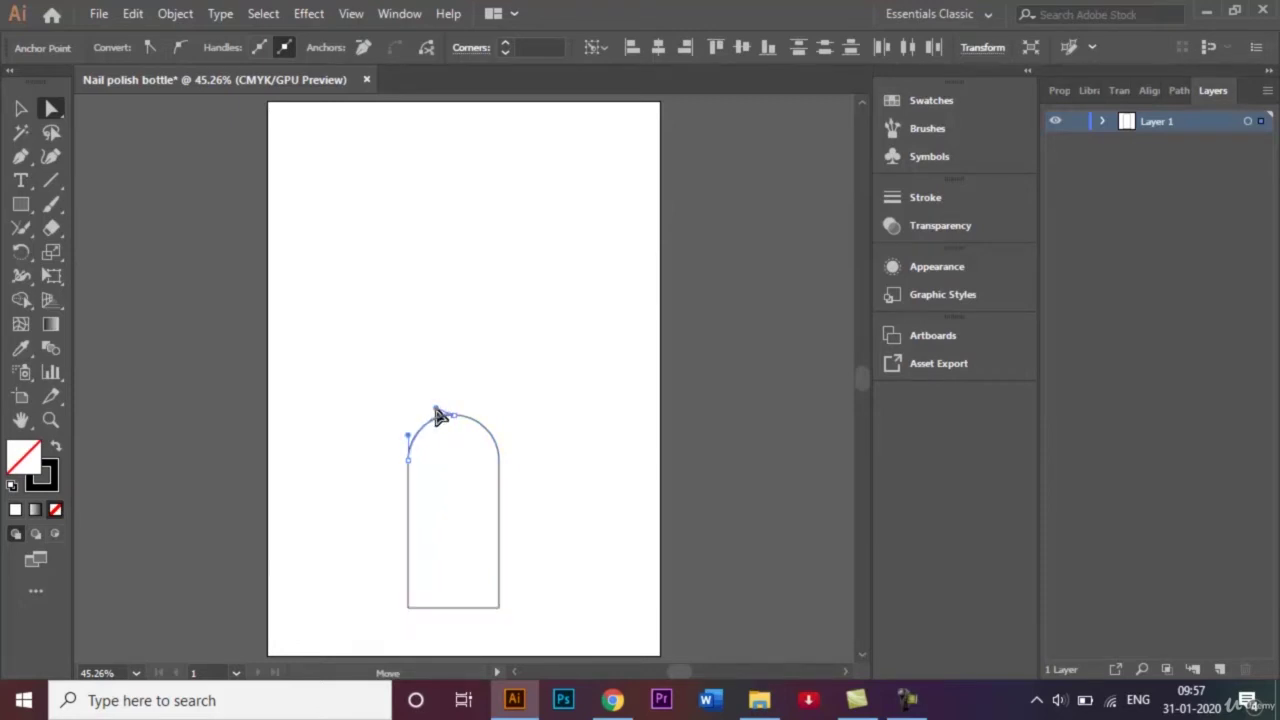
pyautogui.click(441, 417)
pyautogui.click(22, 110)
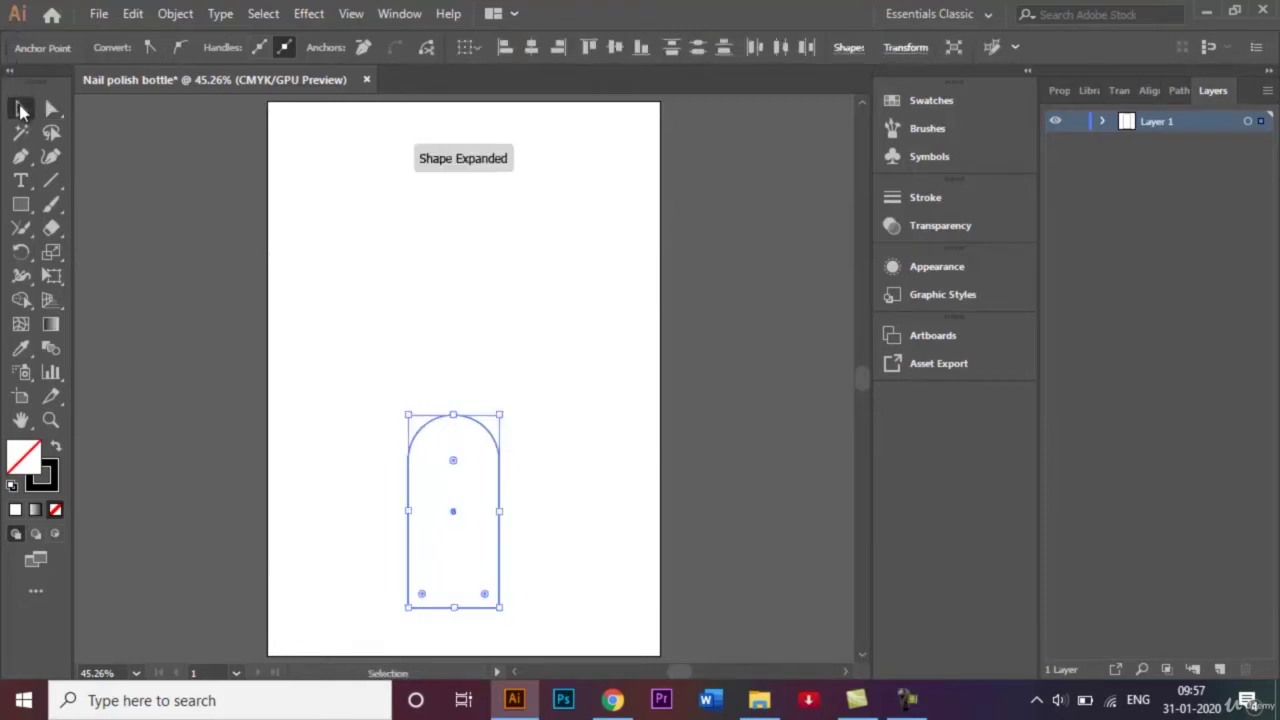
pyautogui.click(272, 402)
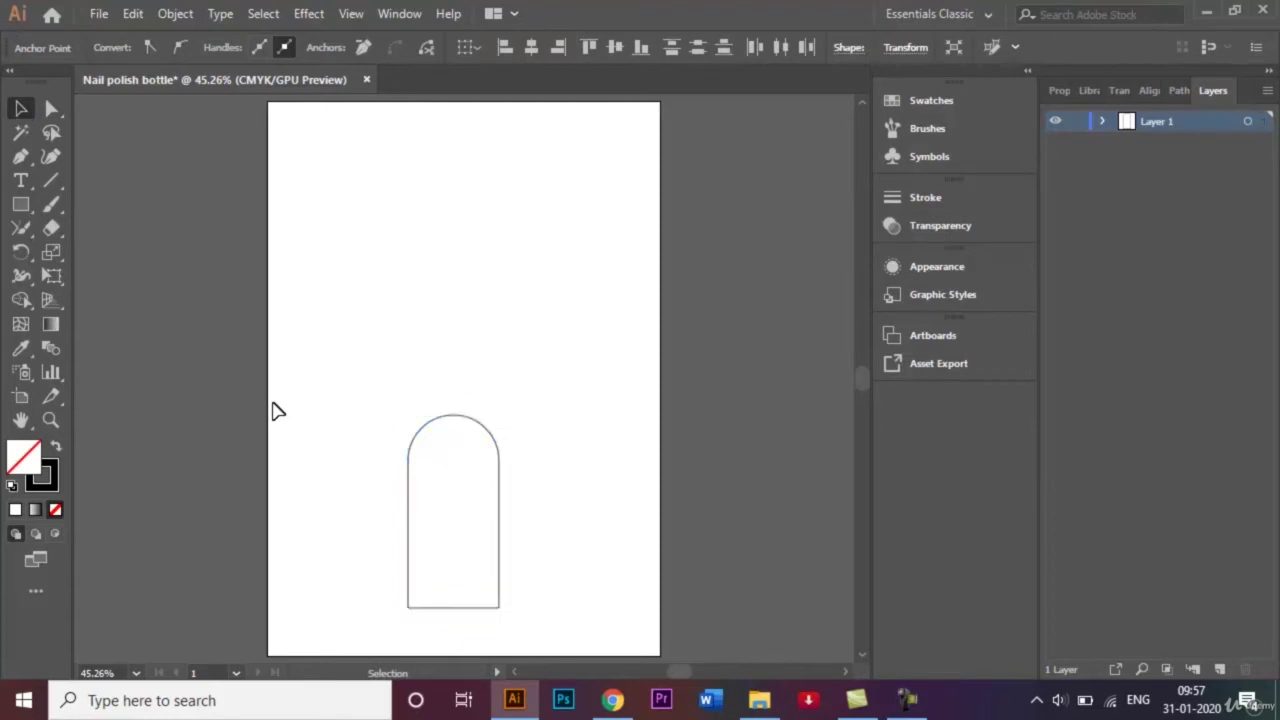
# Step: Add an anchor point partway down each straight side of the arch using the Reshape Tool
pyautogui.click(466, 426)
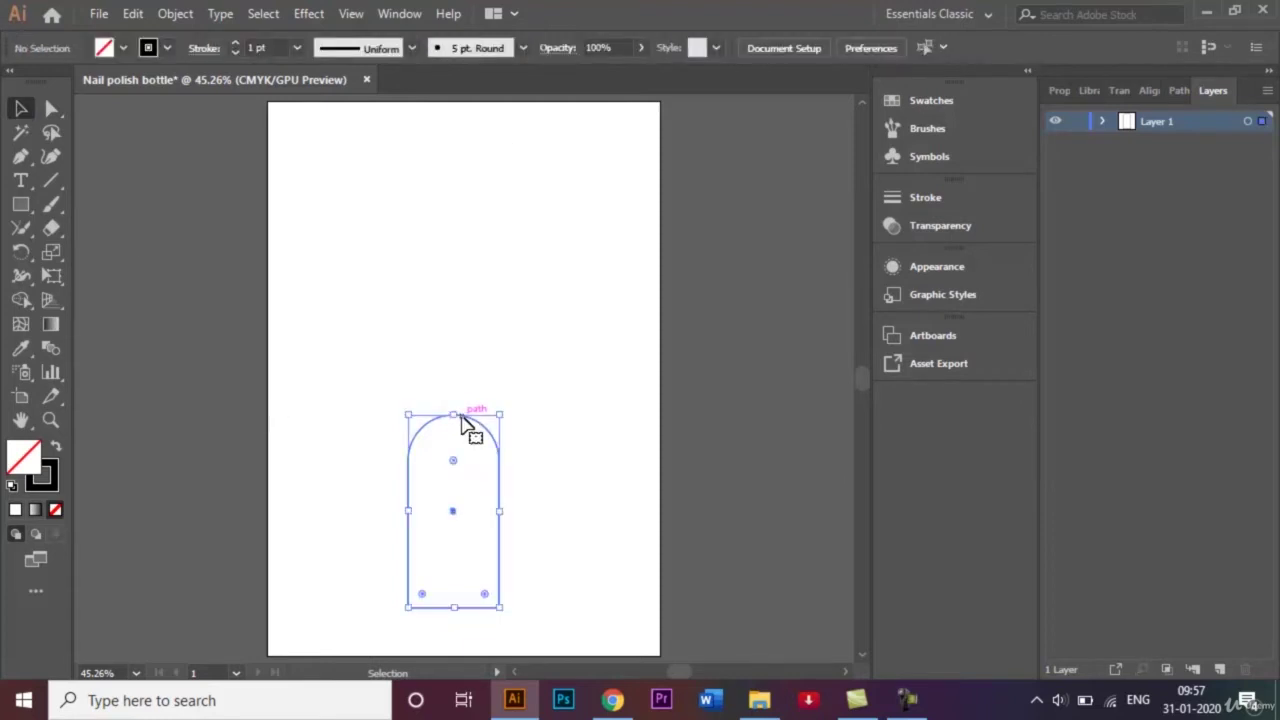
pyautogui.click(51, 276)
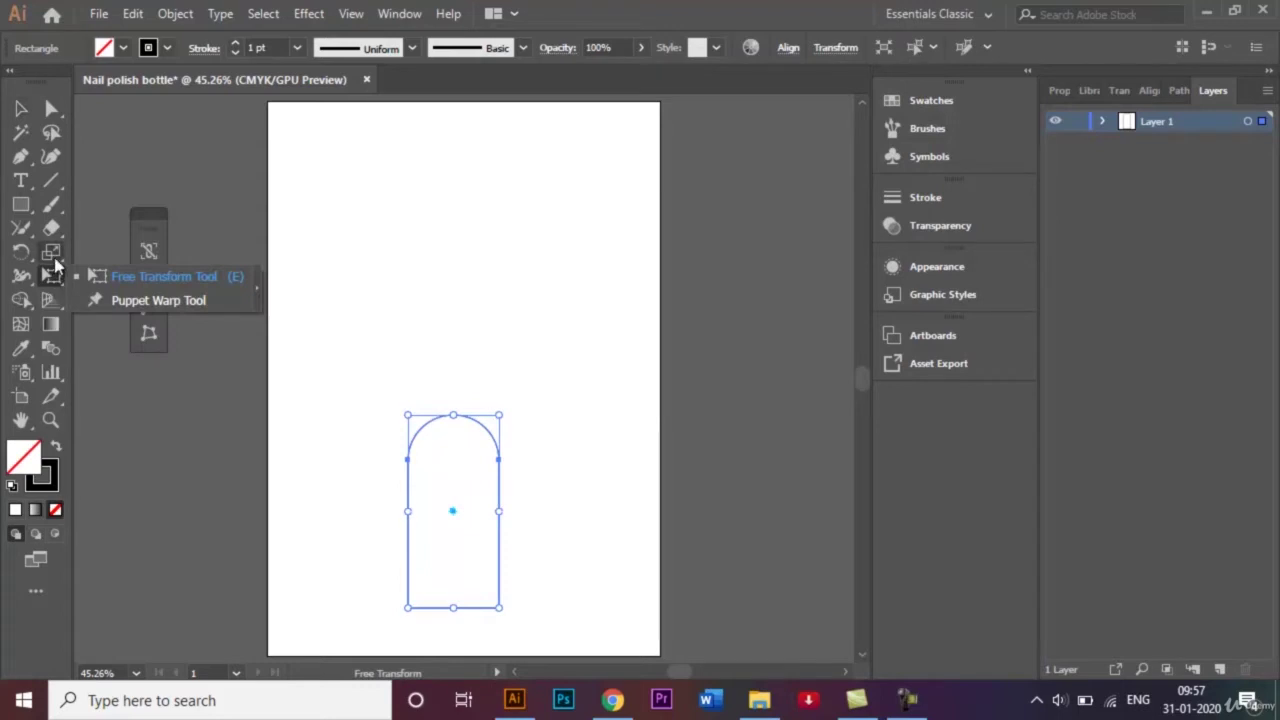
pyautogui.click(51, 252)
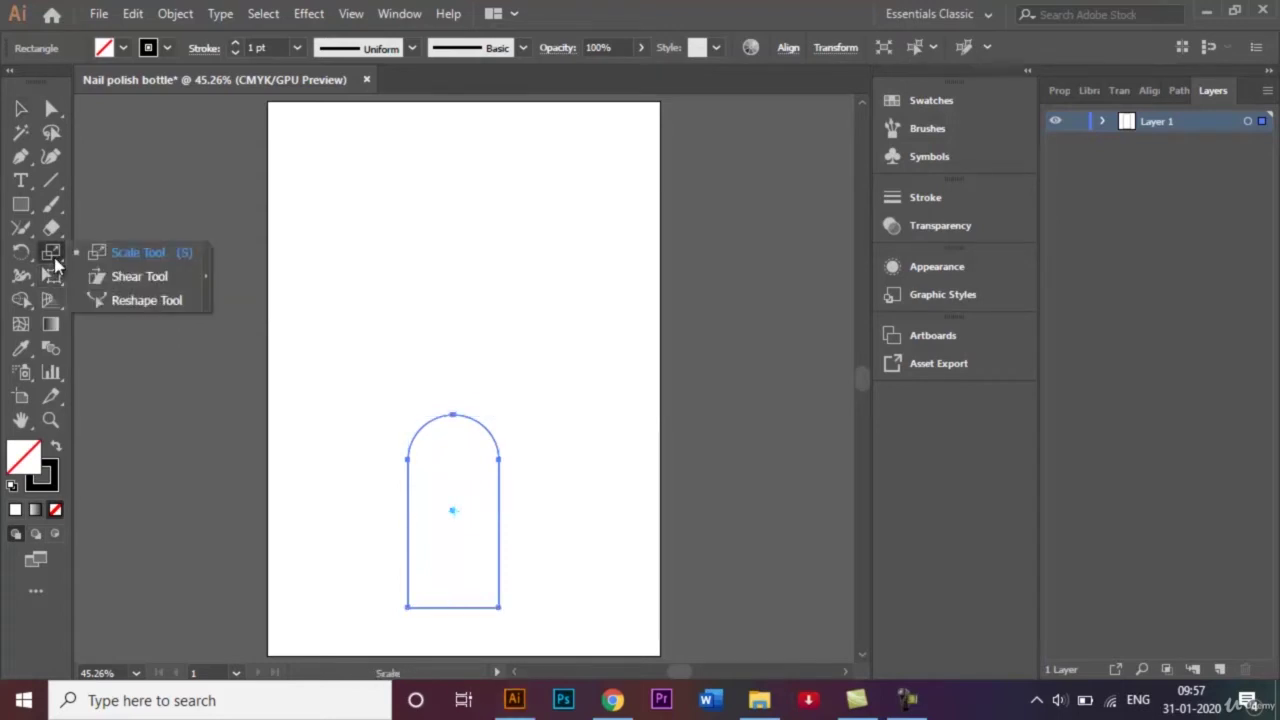
pyautogui.click(142, 300)
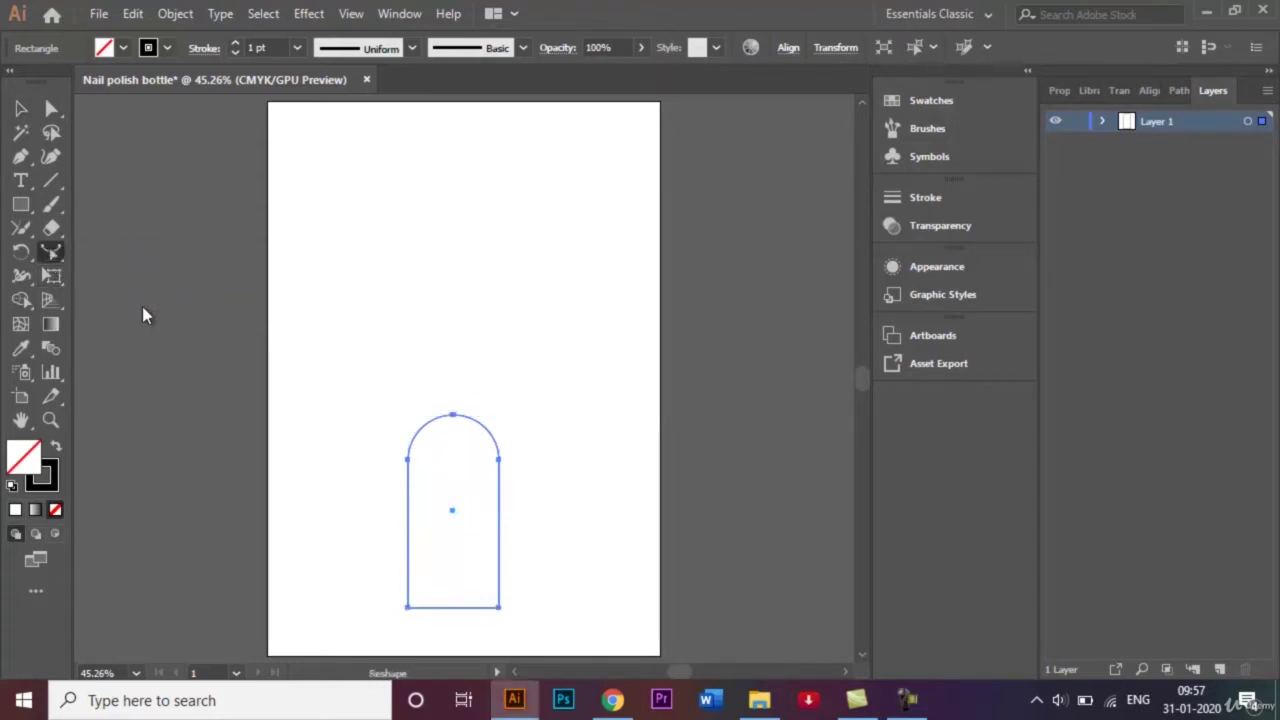
pyautogui.click(408, 525)
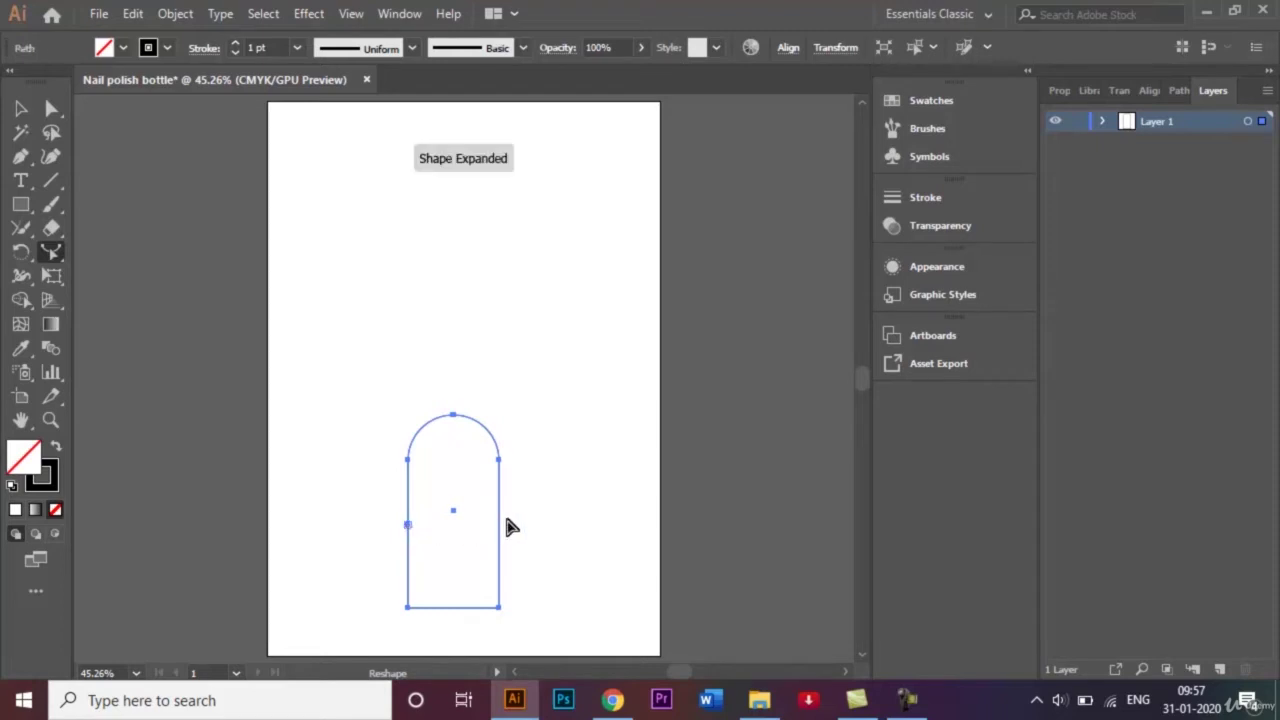
pyautogui.click(498, 520)
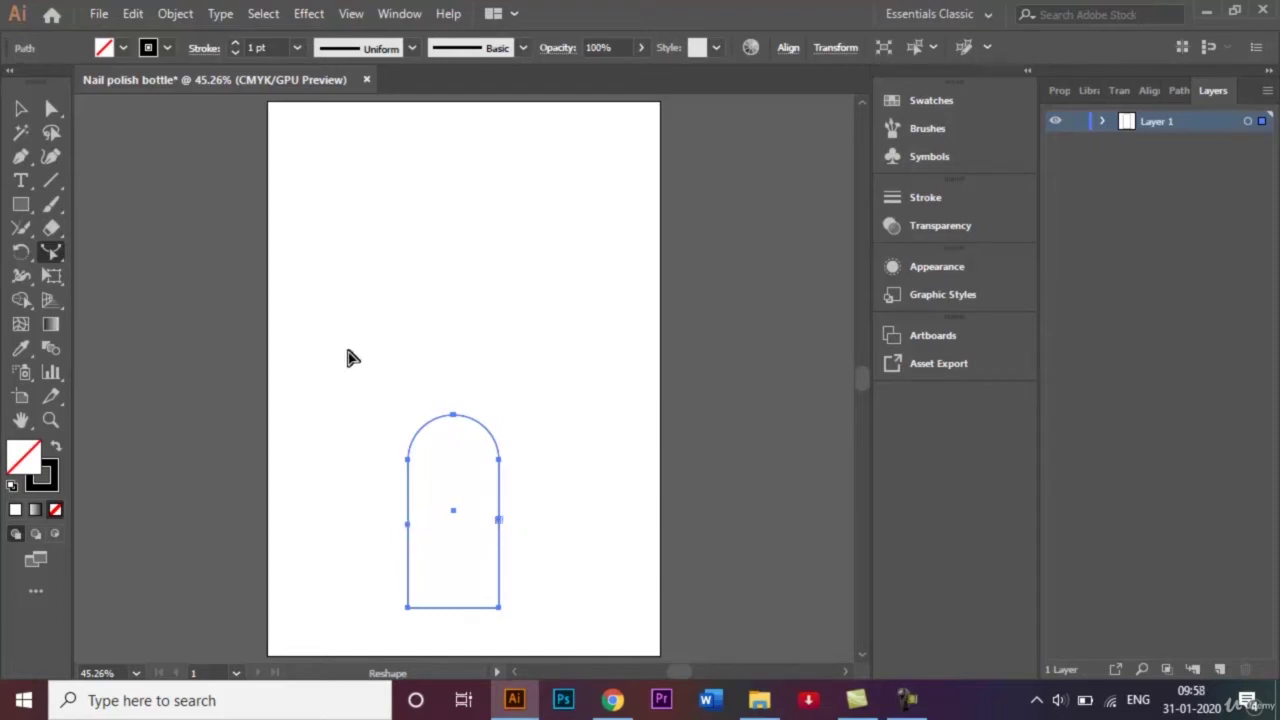
pyautogui.click(21, 108)
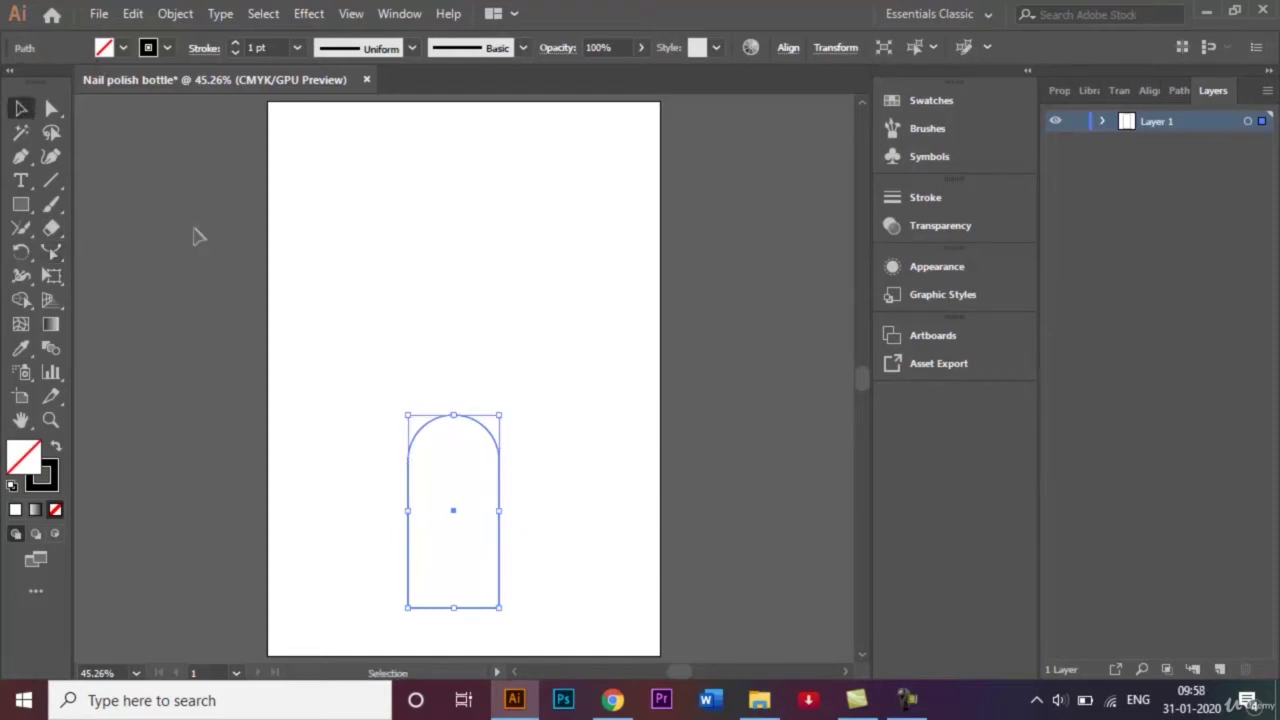
pyautogui.click(197, 236)
pyautogui.click(51, 108)
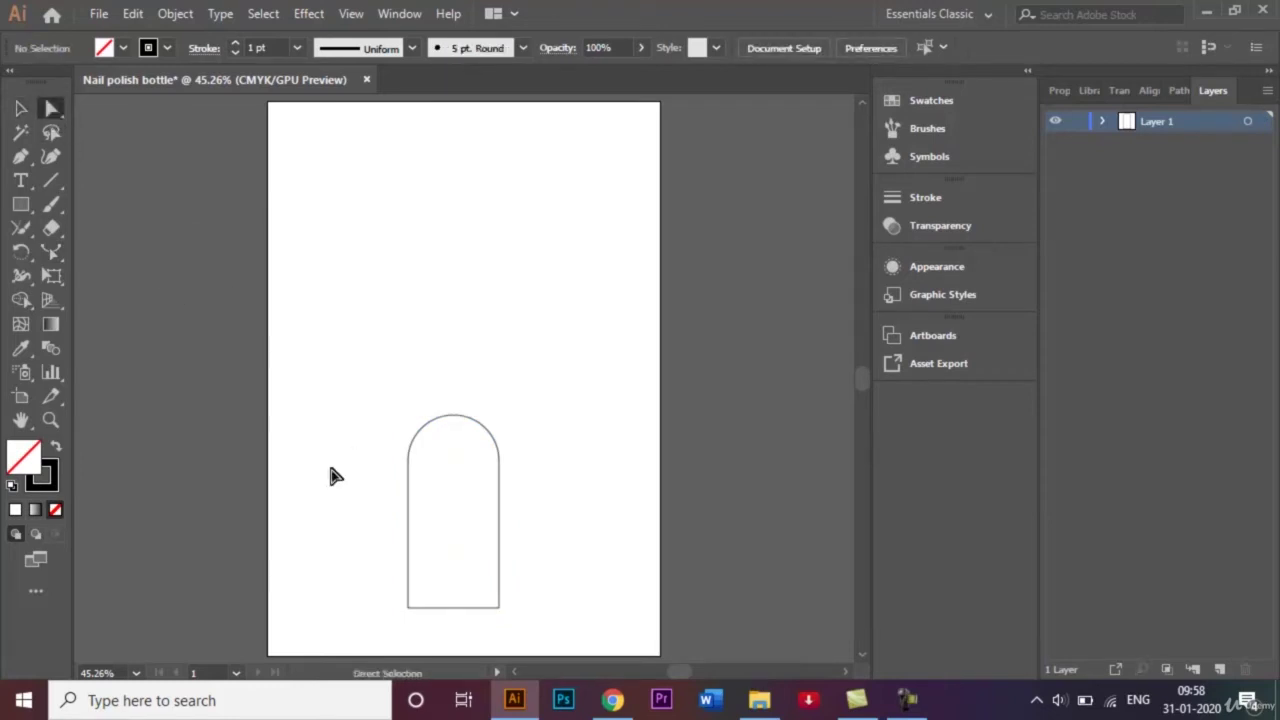
# Step: Curve the arch's left side outward via its added anchor, undoing both right-side bends
pyautogui.click(408, 524)
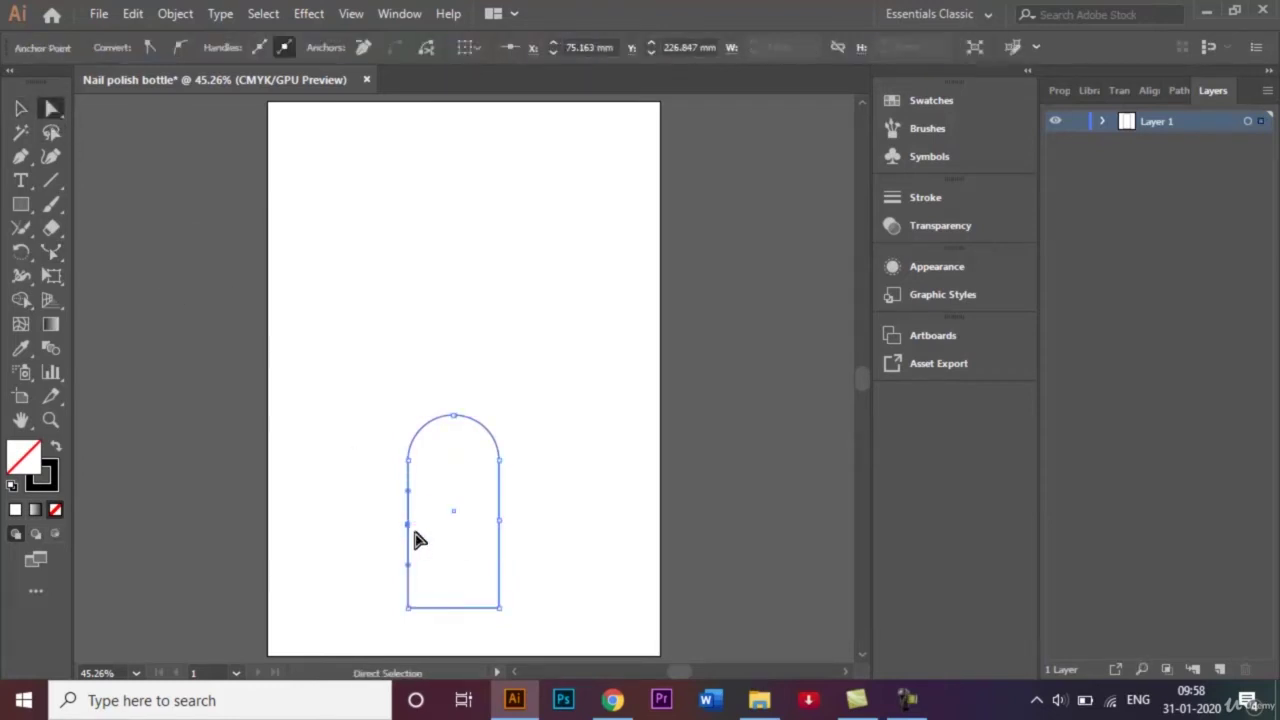
pyautogui.click(410, 524)
pyautogui.moveTo(408, 492); pyautogui.dragTo(392, 492)
pyautogui.click(500, 521)
pyautogui.moveTo(504, 497); pyautogui.dragTo(513, 492)
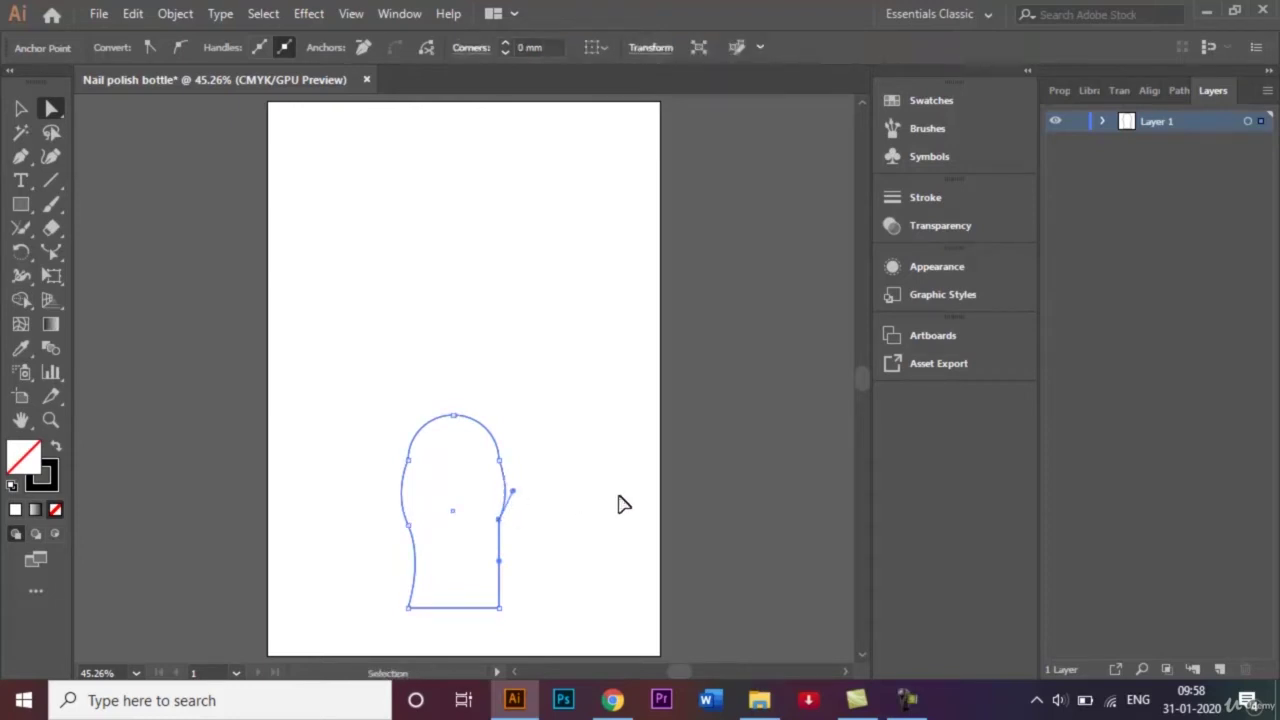
pyautogui.hotkey('ctrl', 'z')
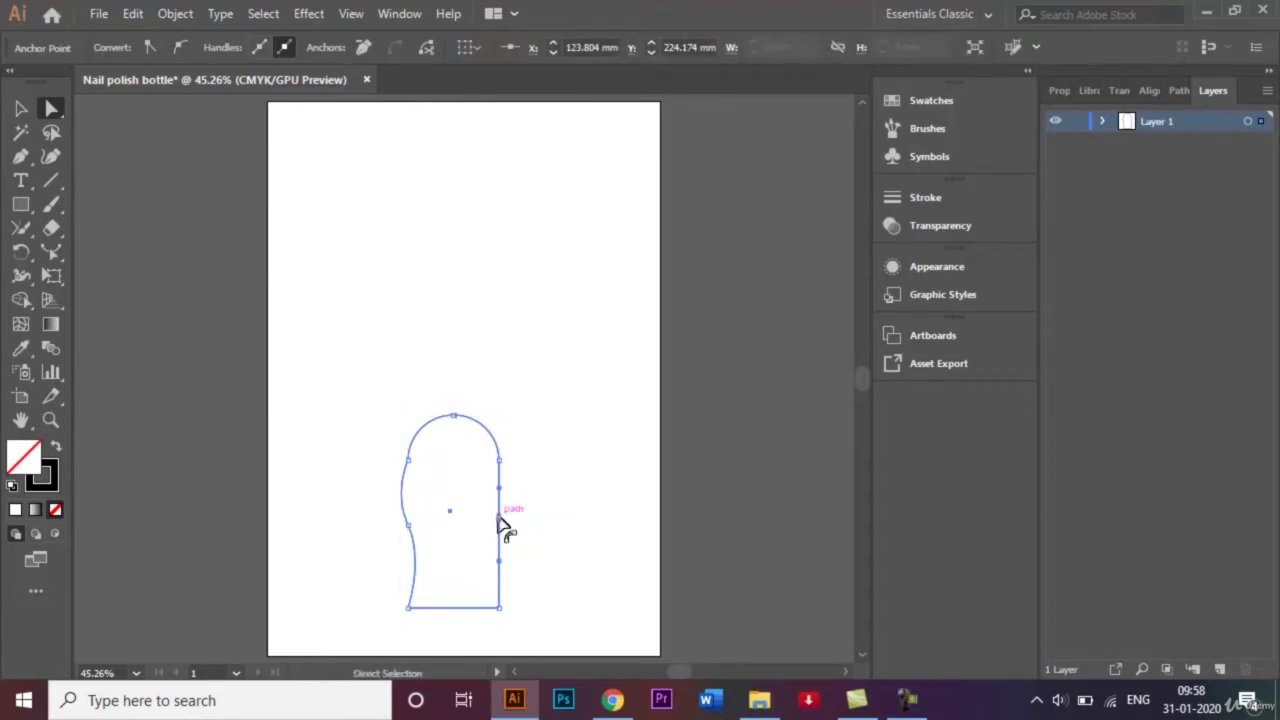
pyautogui.moveTo(498, 489); pyautogui.dragTo(507, 489)
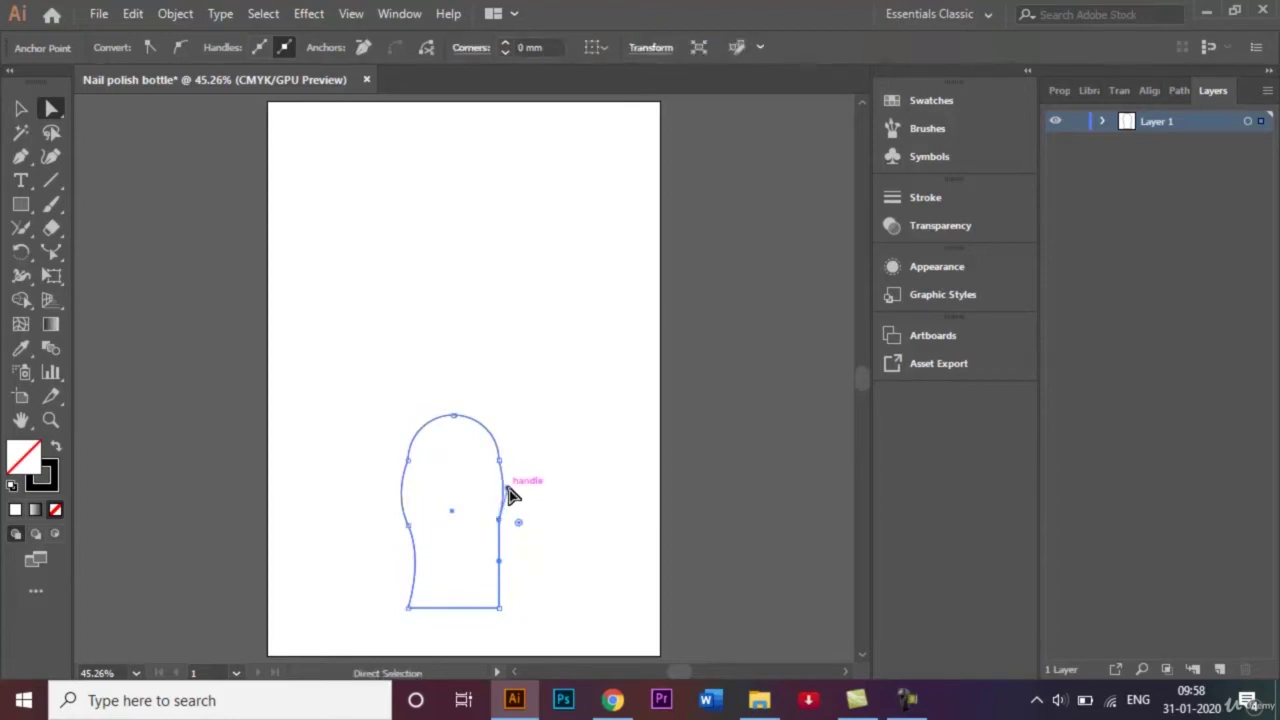
pyautogui.hotkey('ctrl', 'z')
pyautogui.hotkey('ctrl', '=')
pyautogui.hotkey('ctrl', '=')
pyautogui.hotkey('ctrl', '=')
pyautogui.hotkey('ctrl', '=')
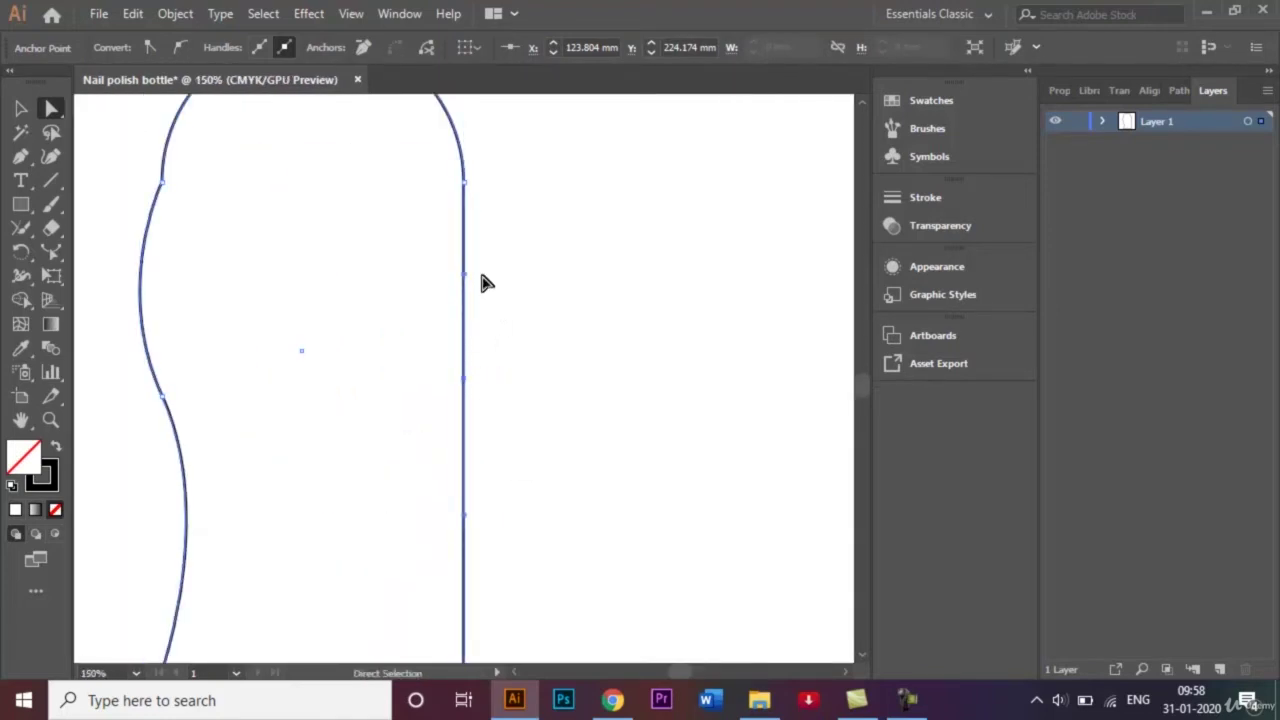
# Step: Round the side anchors on both sides into a symmetrical wavy bottle silhouette
pyautogui.moveTo(466, 519); pyautogui.dragTo(405, 492)
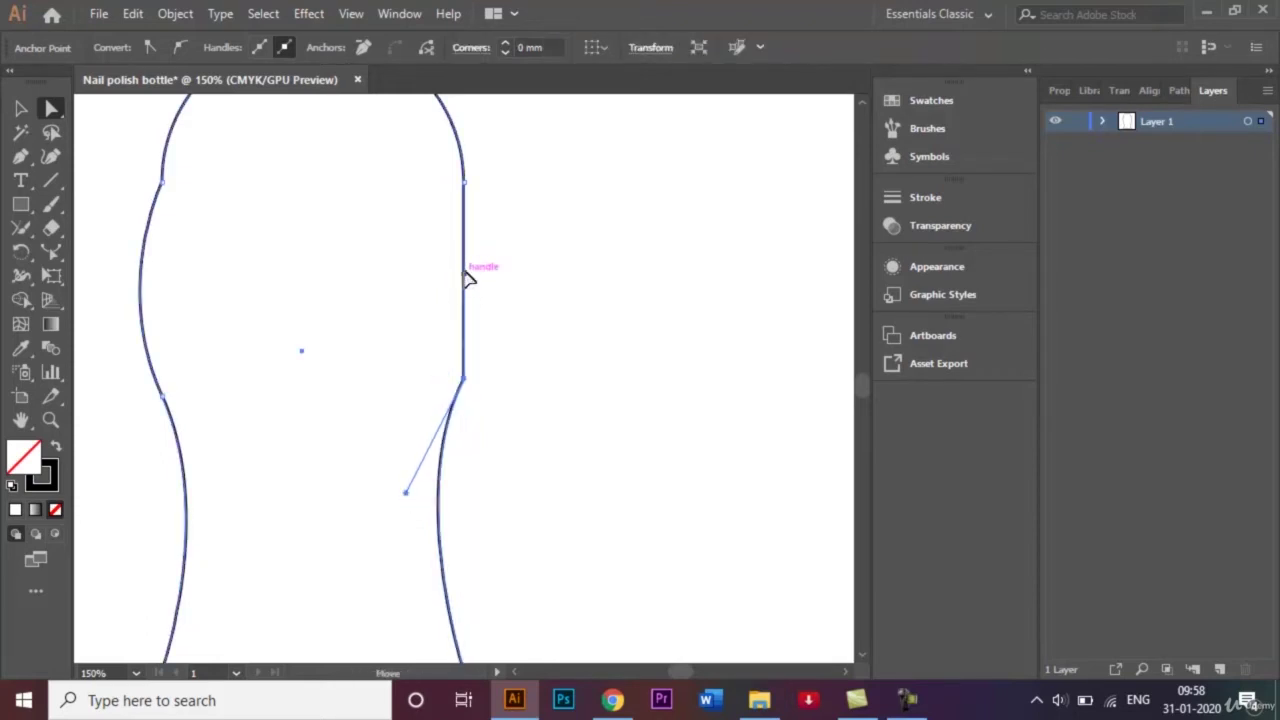
pyautogui.moveTo(466, 277); pyautogui.dragTo(518, 266)
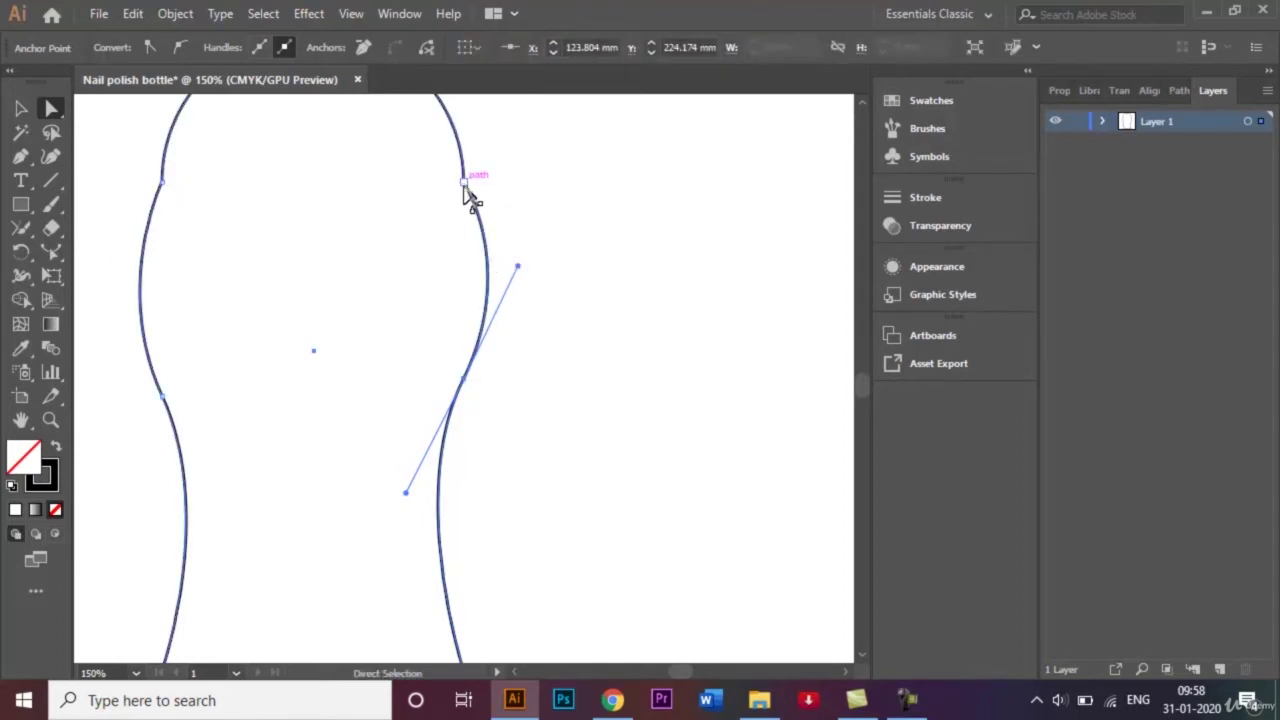
pyautogui.moveTo(464, 187); pyautogui.dragTo(693, 163)
pyautogui.click(162, 182)
pyautogui.moveTo(145, 186); pyautogui.dragTo(46, 197)
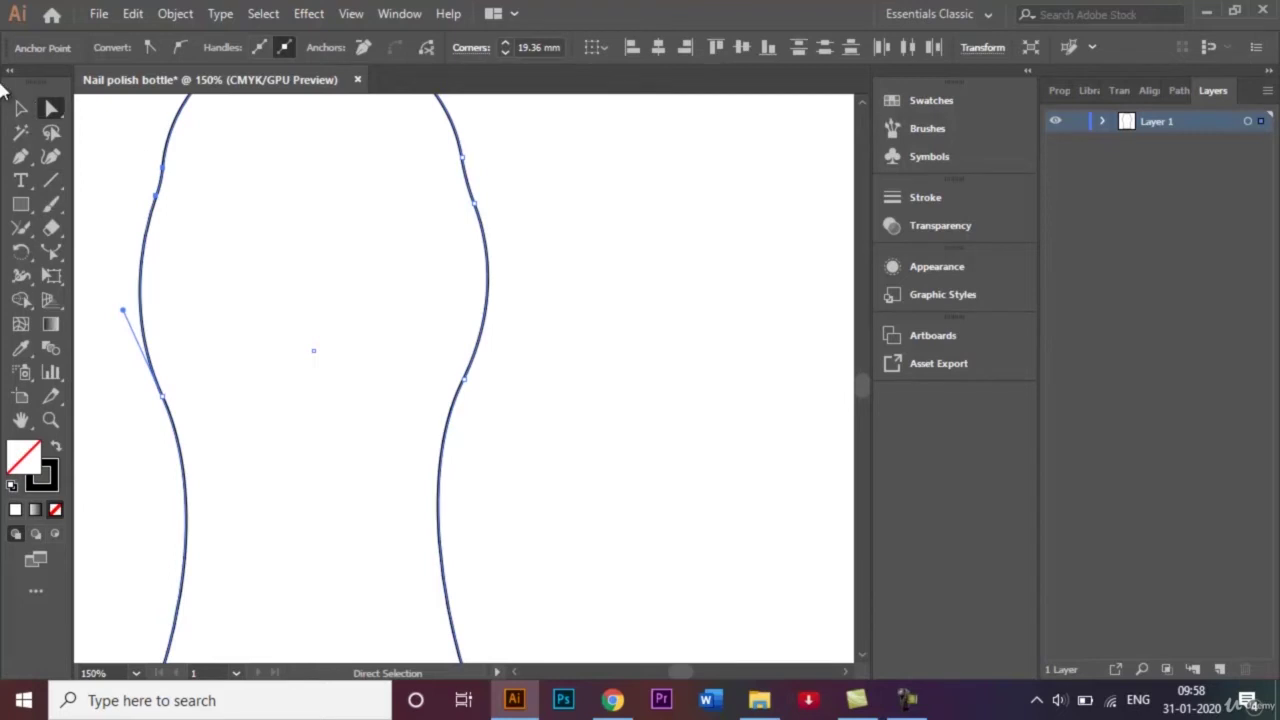
pyautogui.click(22, 112)
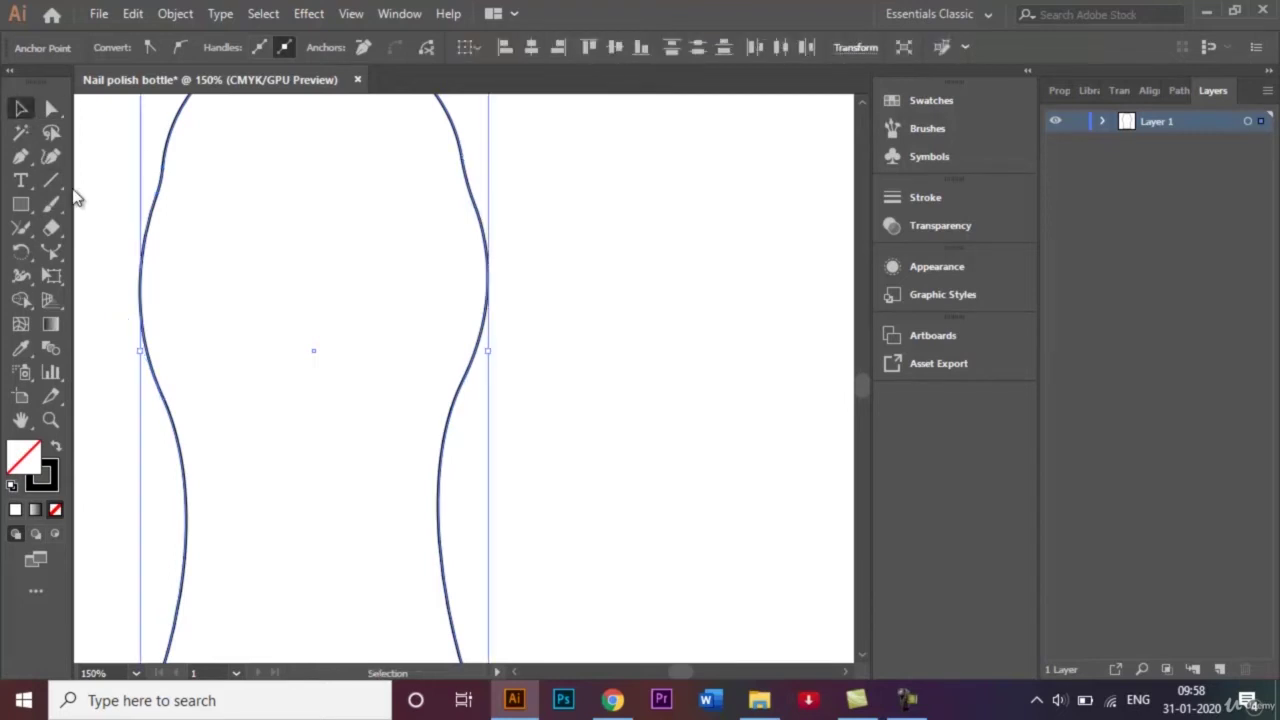
pyautogui.hotkey('ctrl', '0')
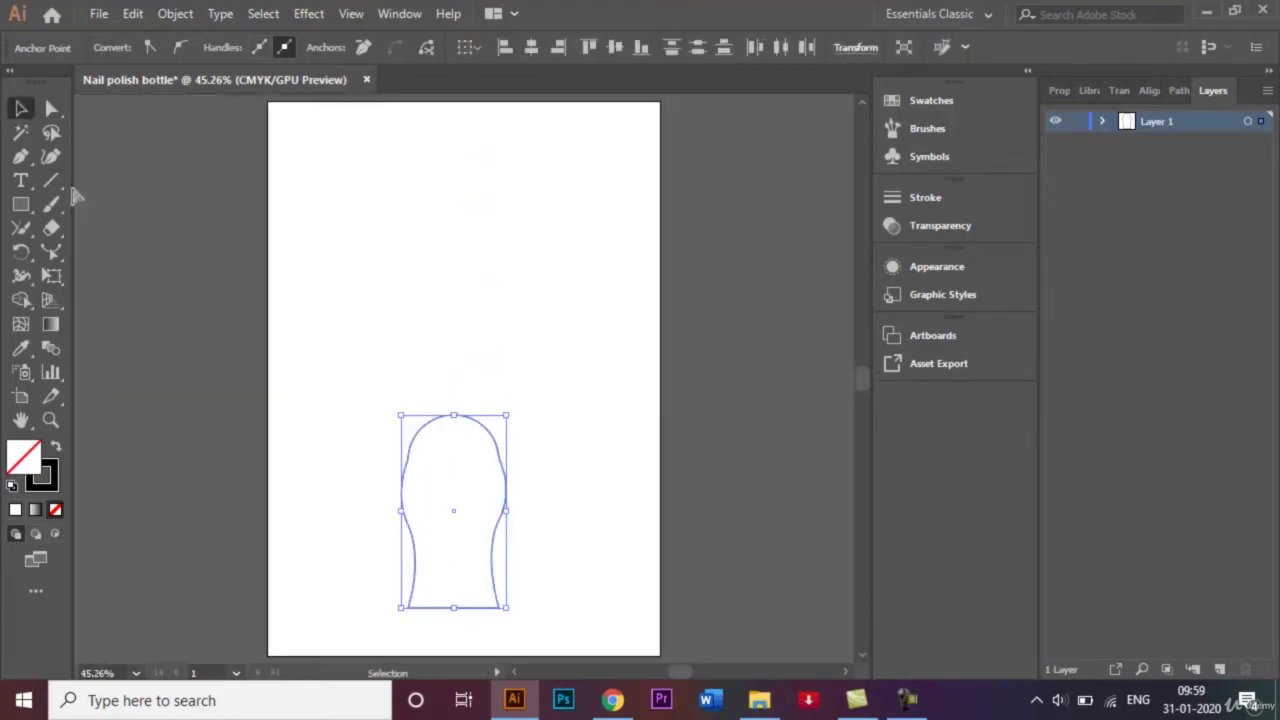
# Step: Round the bottle's two bottom anchors by about 6.4 mm
pyautogui.click(531, 344)
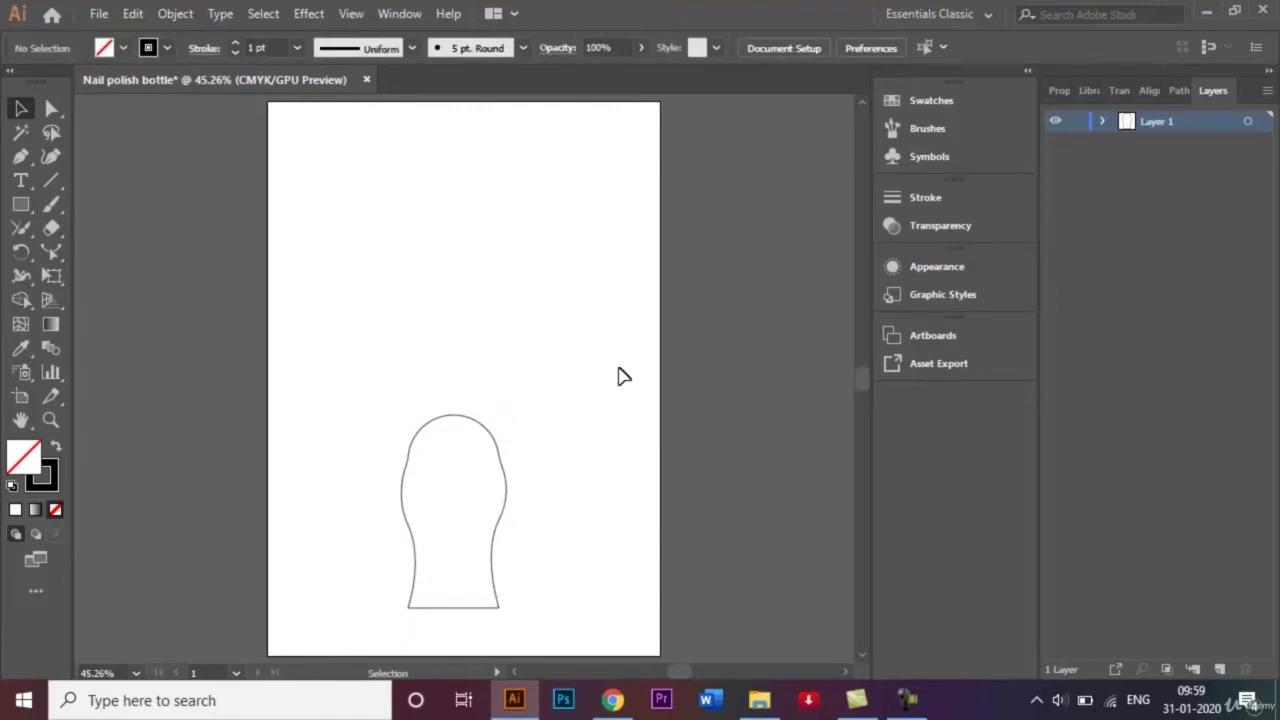
pyautogui.click(51, 110)
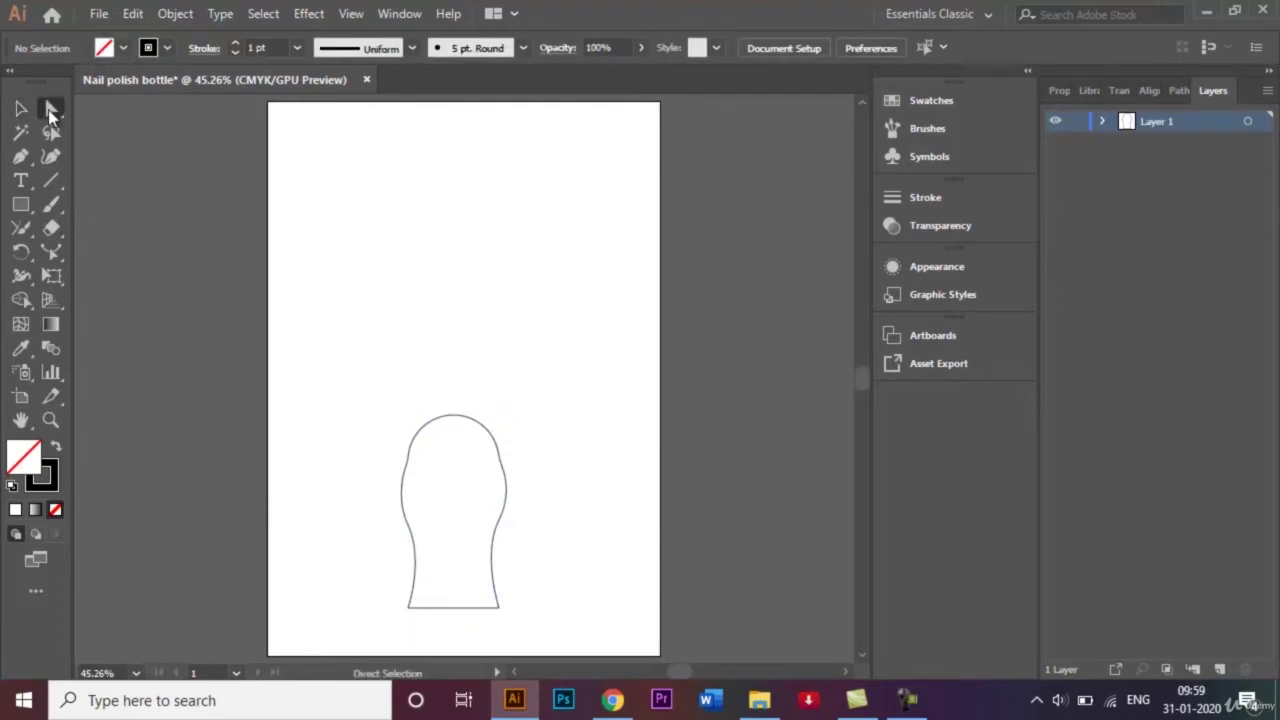
pyautogui.moveTo(408, 607); pyautogui.dragTo(503, 614)
pyautogui.click(502, 609)
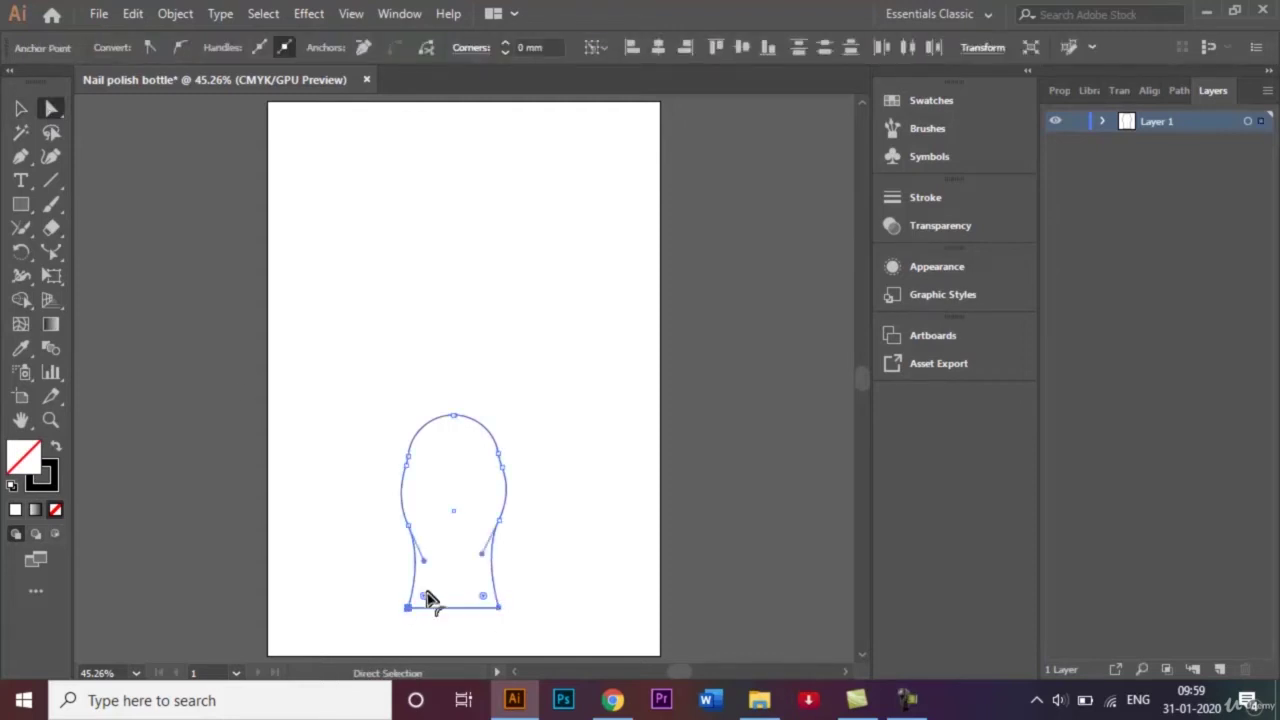
pyautogui.moveTo(423, 603); pyautogui.dragTo(426, 606)
pyautogui.click(455, 636)
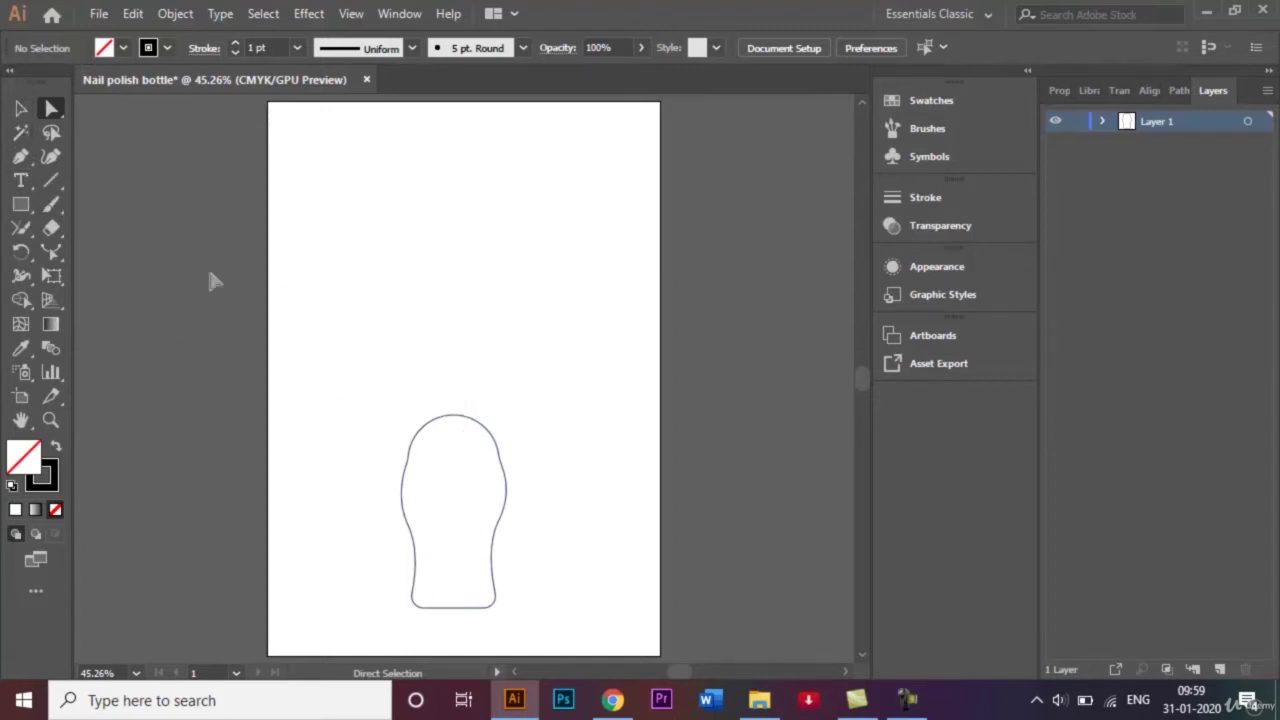
# Step: Draw a tall thin neck rectangle sitting on top of the bottle body
pyautogui.click(22, 205)
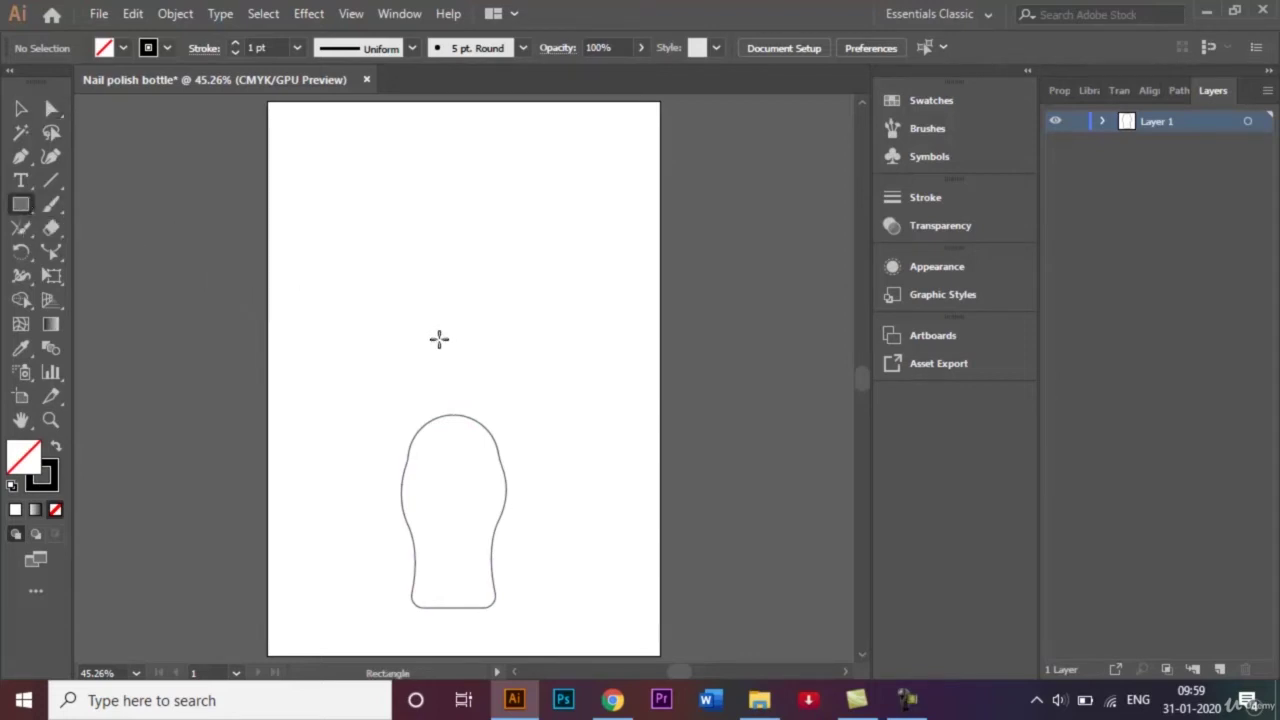
pyautogui.moveTo(435, 329); pyautogui.dragTo(462, 414)
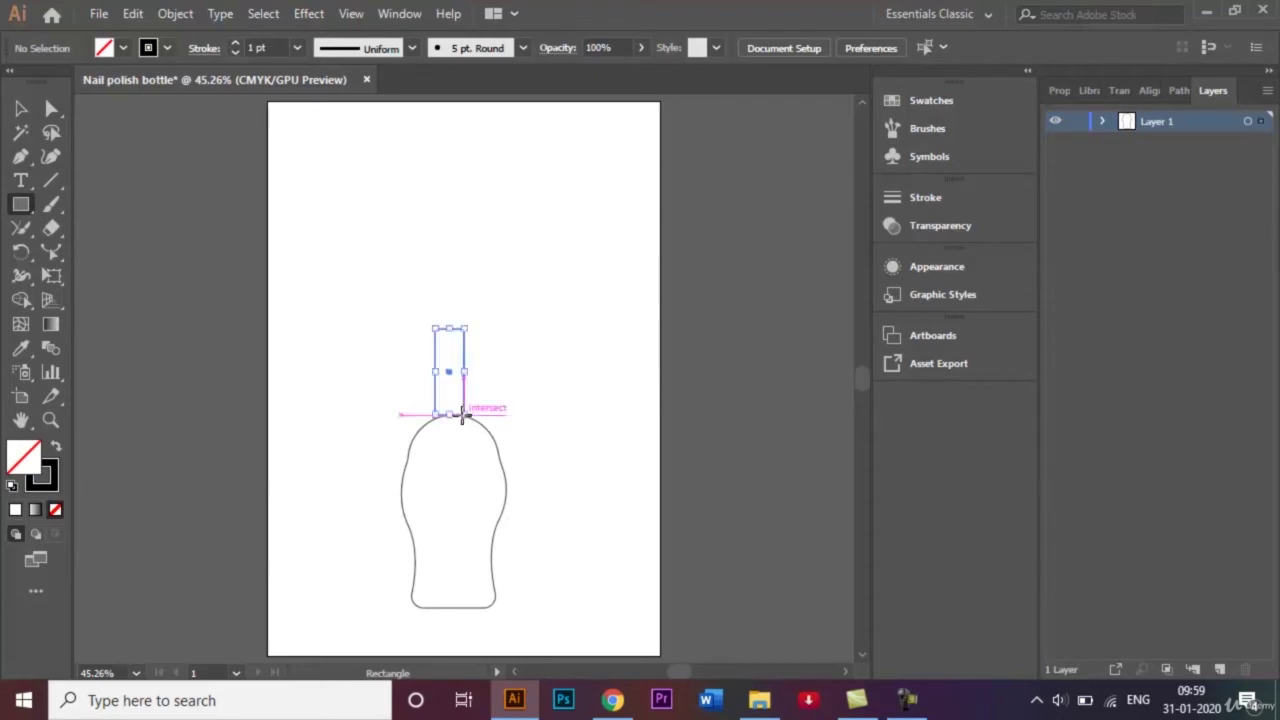
pyautogui.moveTo(462, 415); pyautogui.dragTo(462, 415)
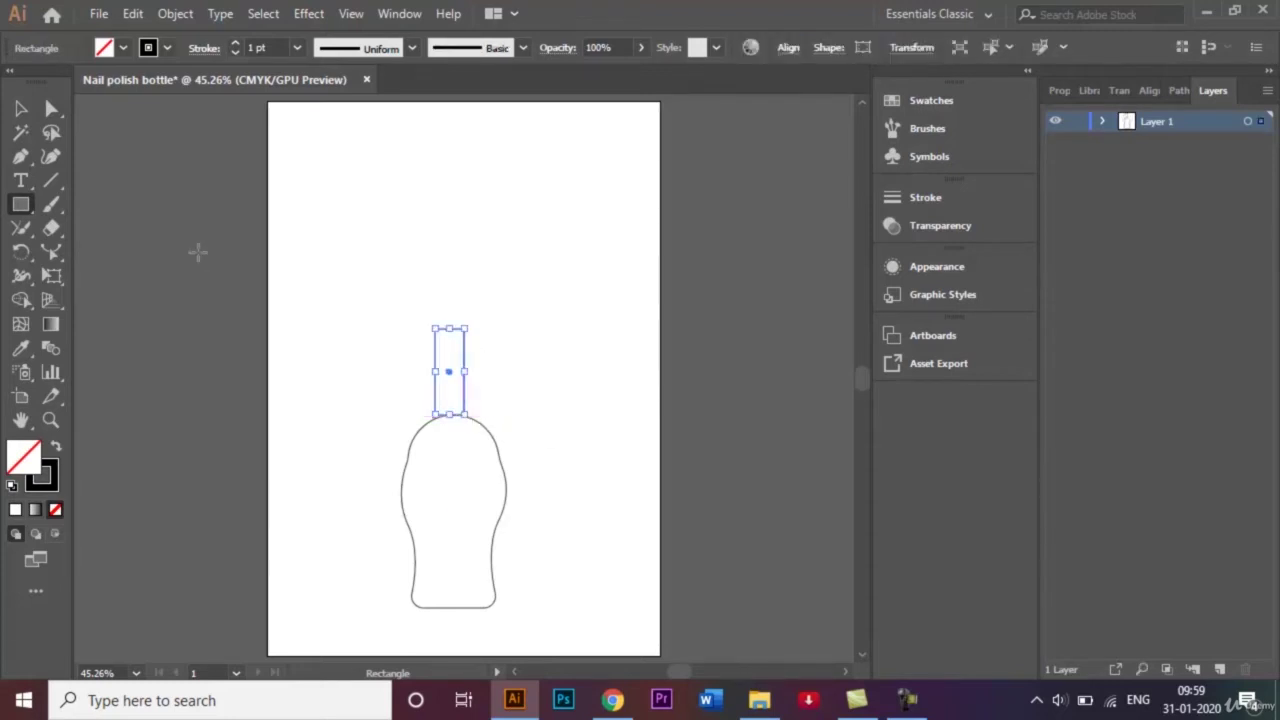
# Step: Select the neck and body together and centre them horizontally with the Align panel
pyautogui.click(21, 108)
pyautogui.hotkey('ctrl', '=')
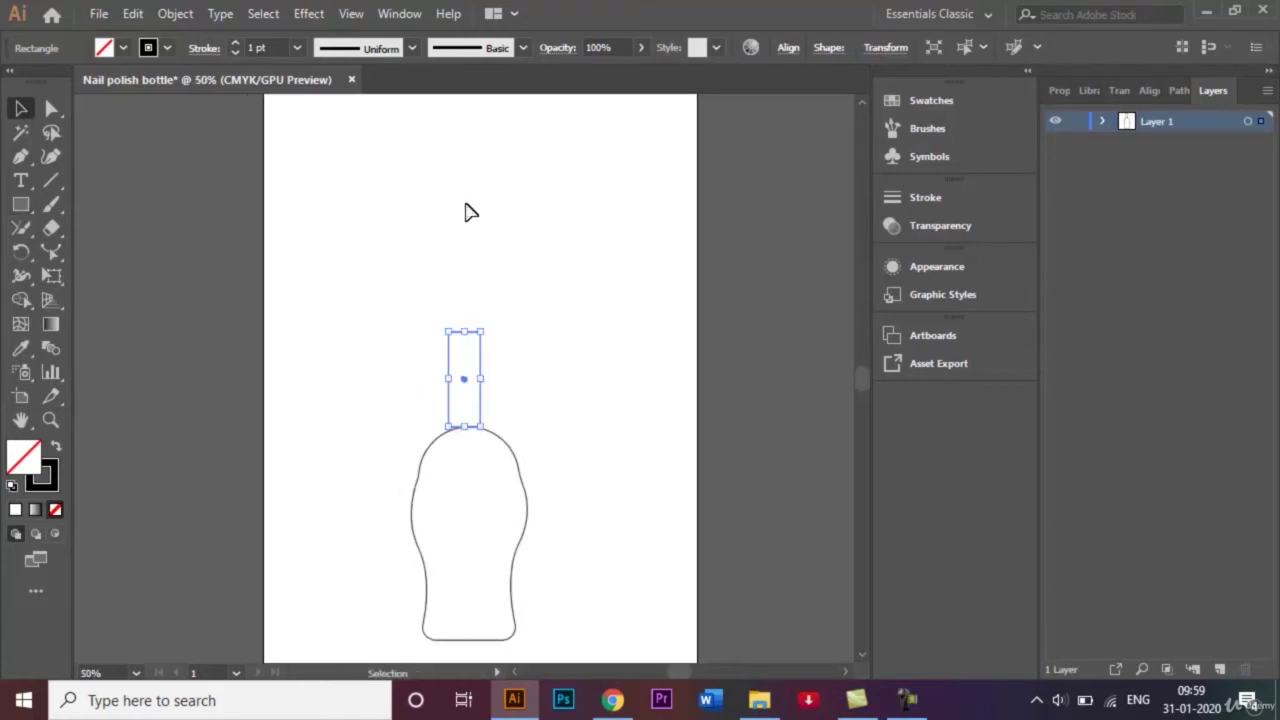
pyautogui.click(393, 320)
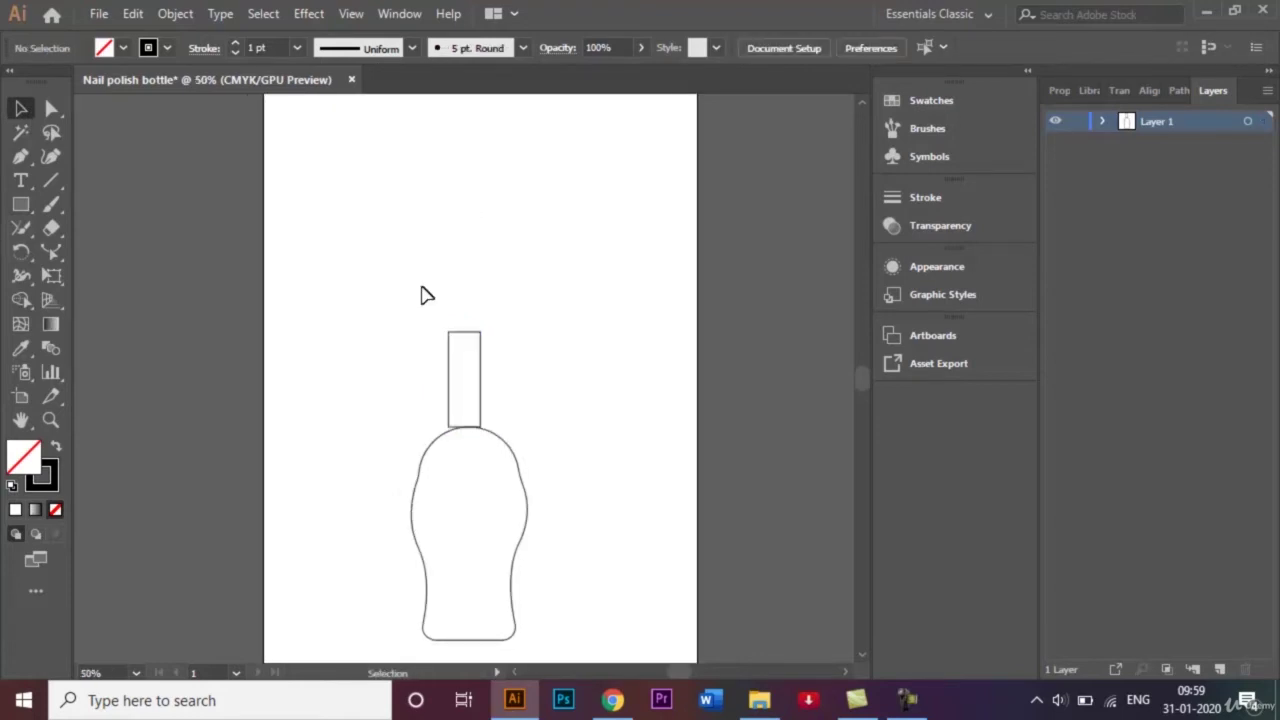
pyautogui.moveTo(421, 287); pyautogui.dragTo(546, 634)
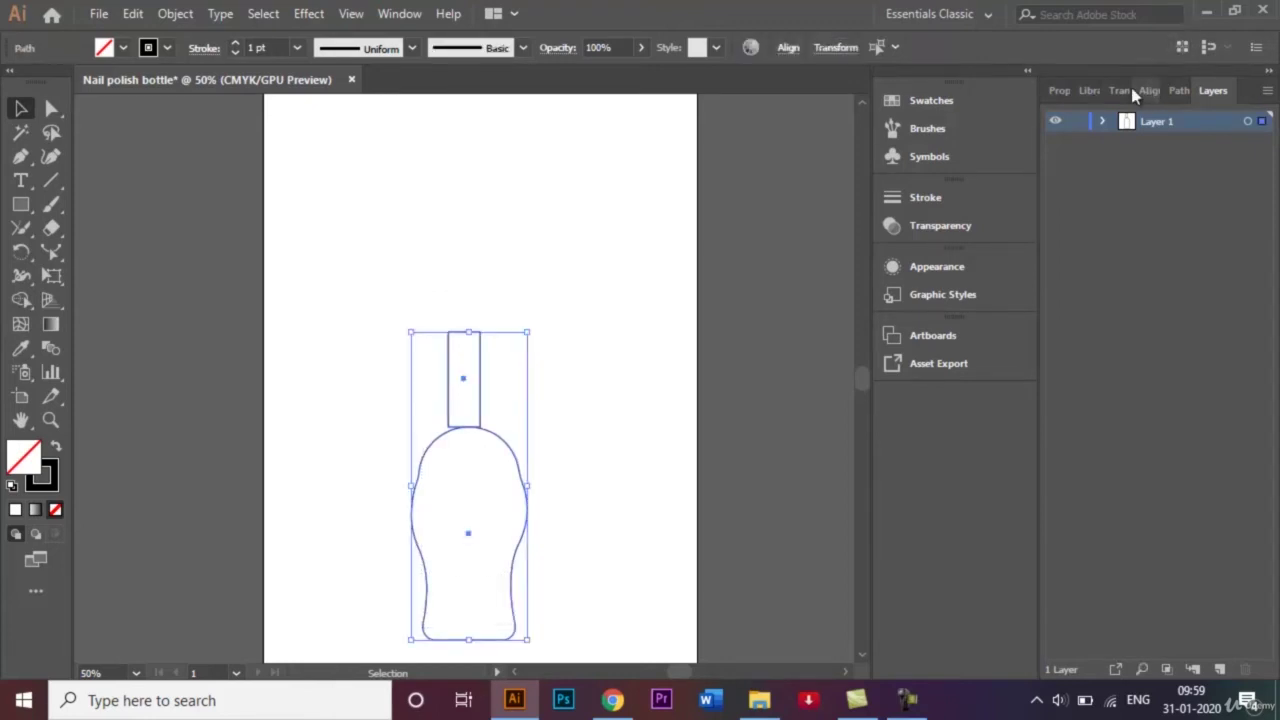
pyautogui.click(1147, 92)
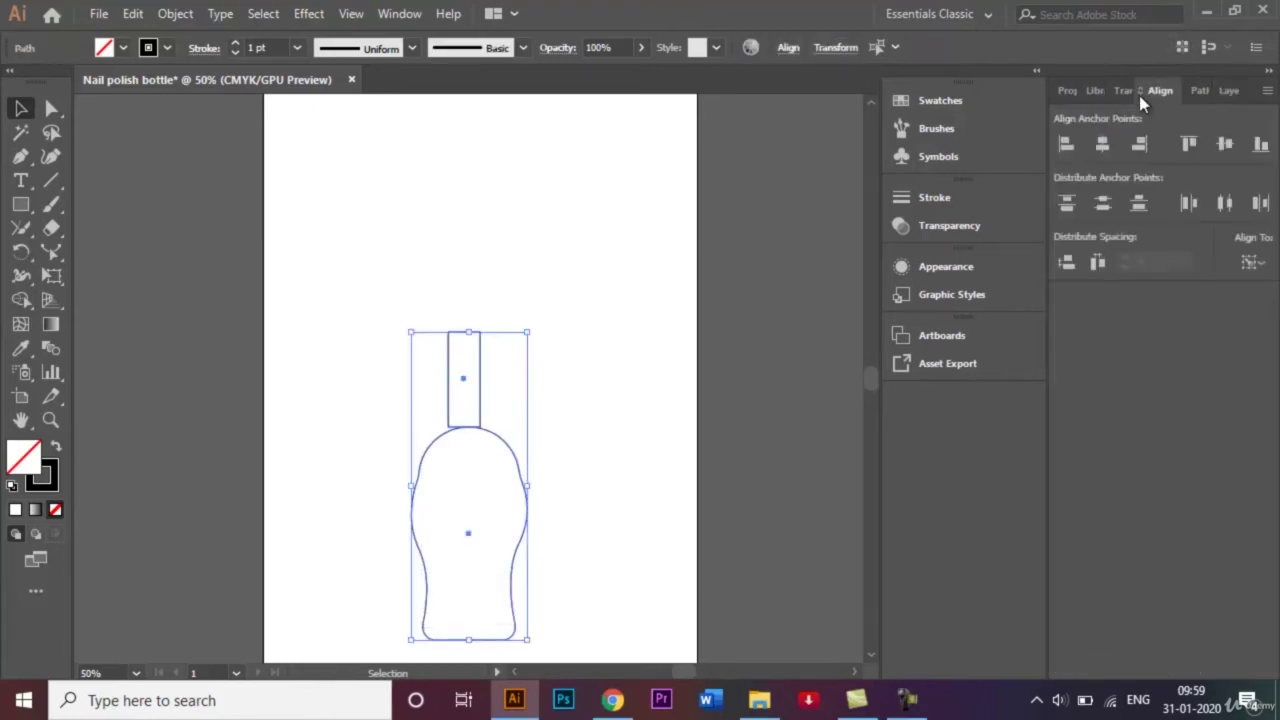
pyautogui.click(1103, 146)
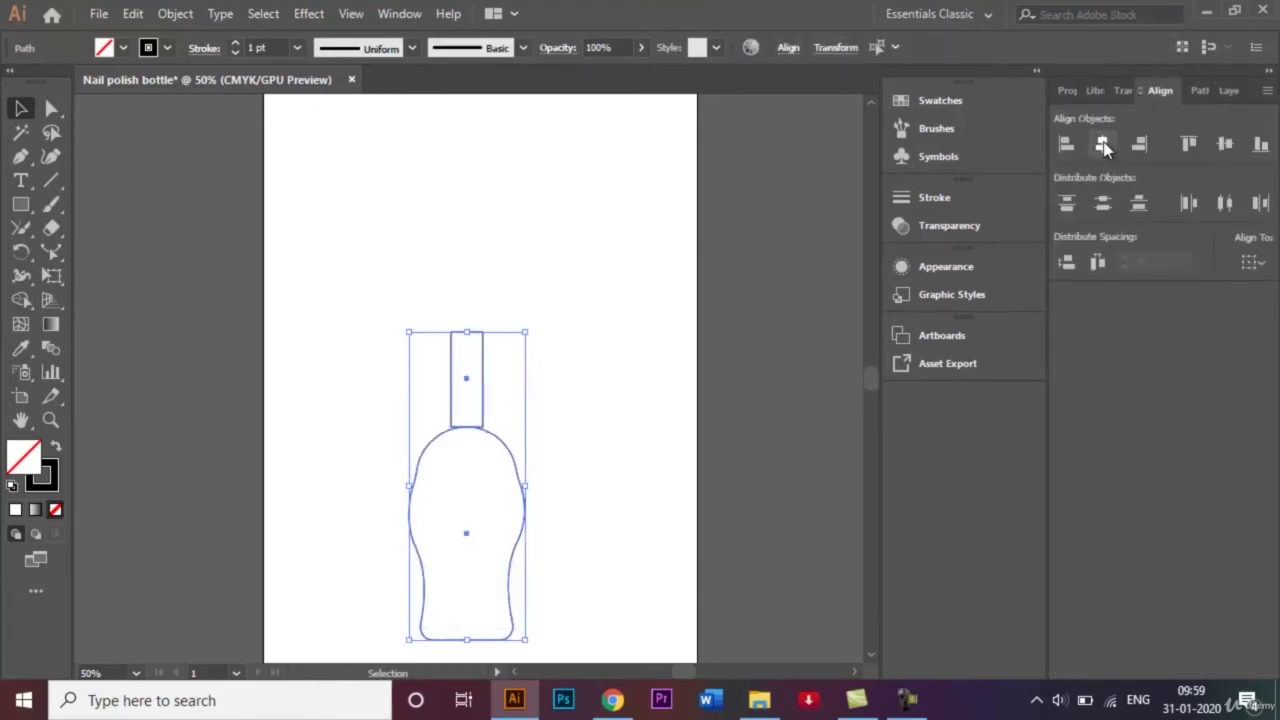
pyautogui.click(588, 330)
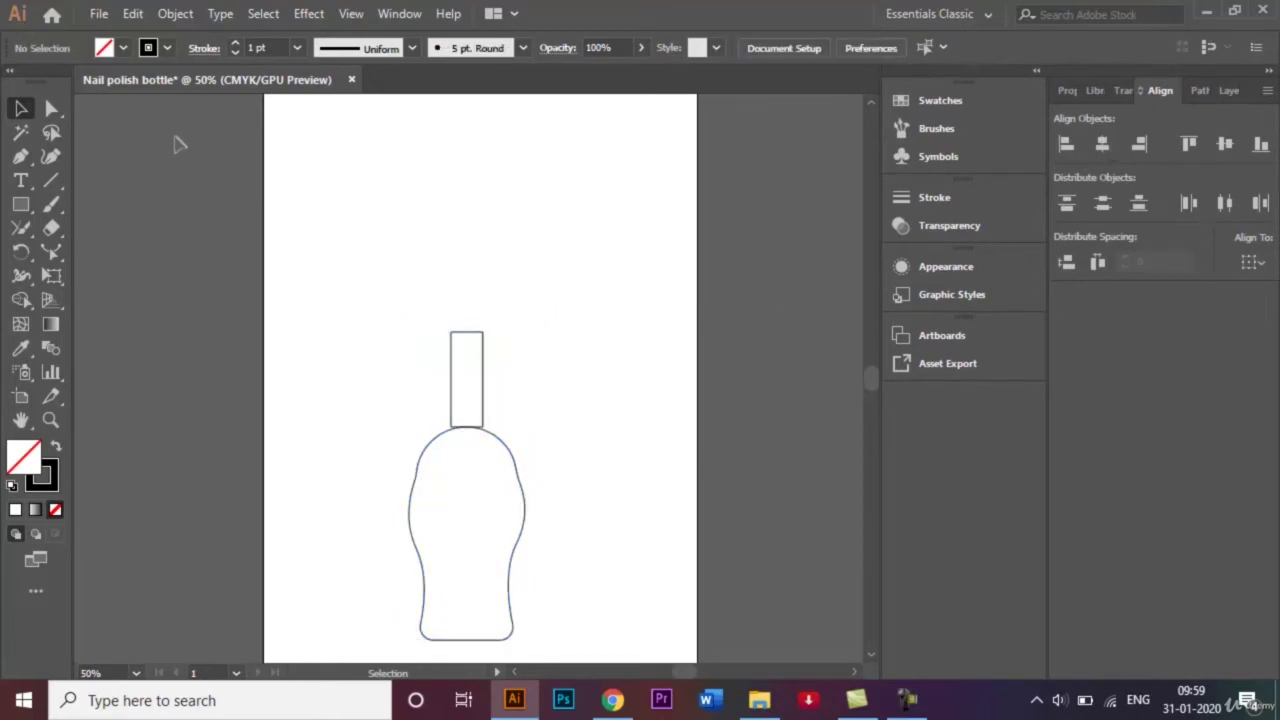
# Step: At 200% zoom, nudge the neck's two bottom anchors down to meet the bottle's domed top
pyautogui.click(55, 114)
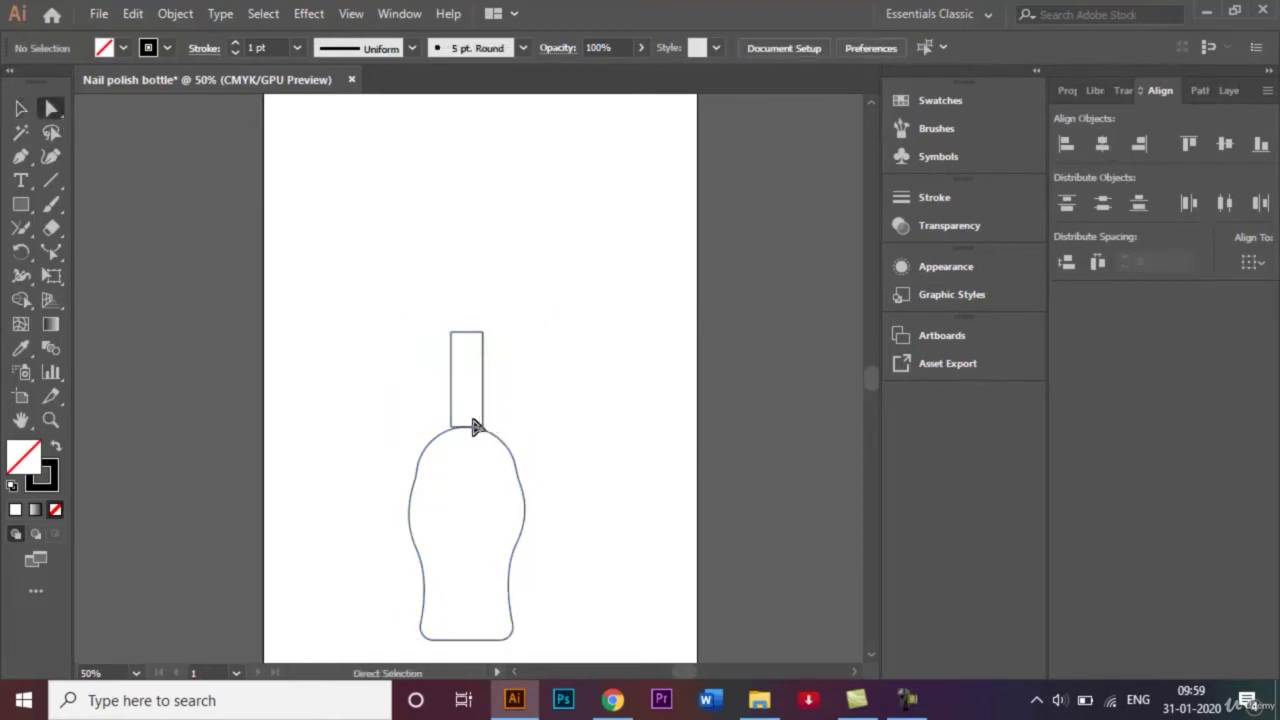
pyautogui.hotkey('ctrl', '1')
pyautogui.hotkey('ctrl', '+')
pyautogui.hotkey('ctrl', '+')
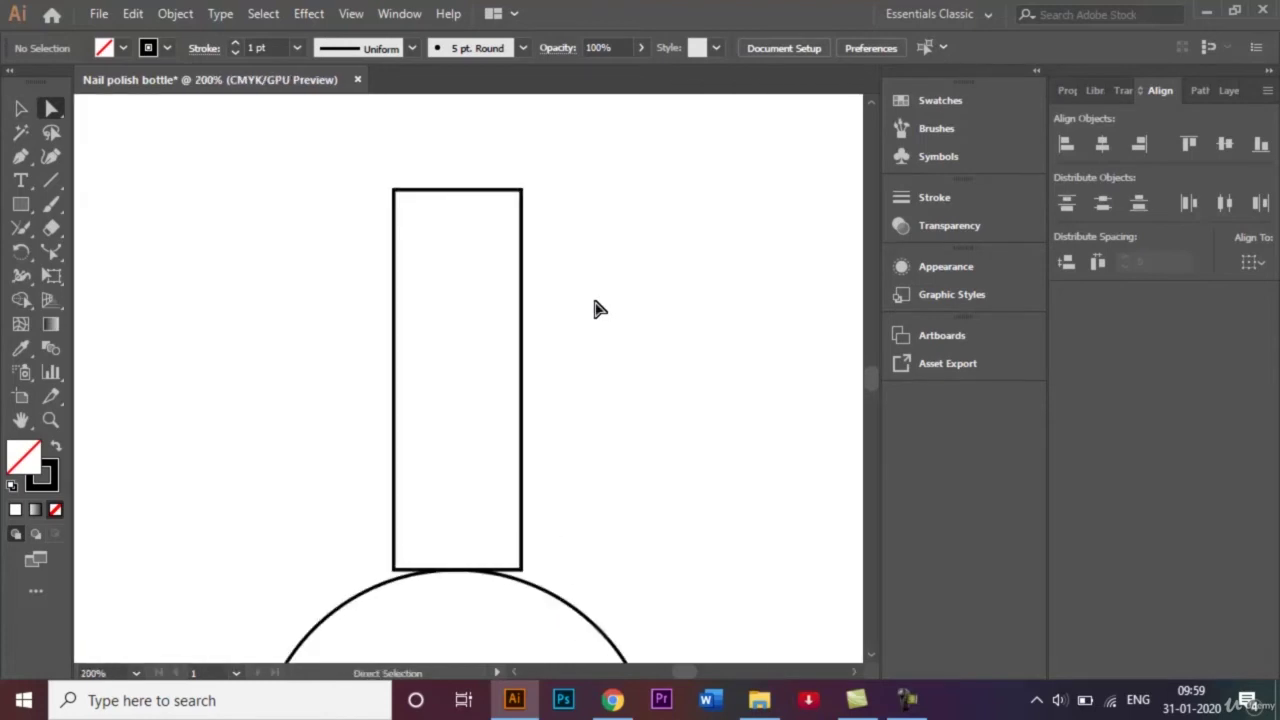
pyautogui.scroll(-5, 870, 660)
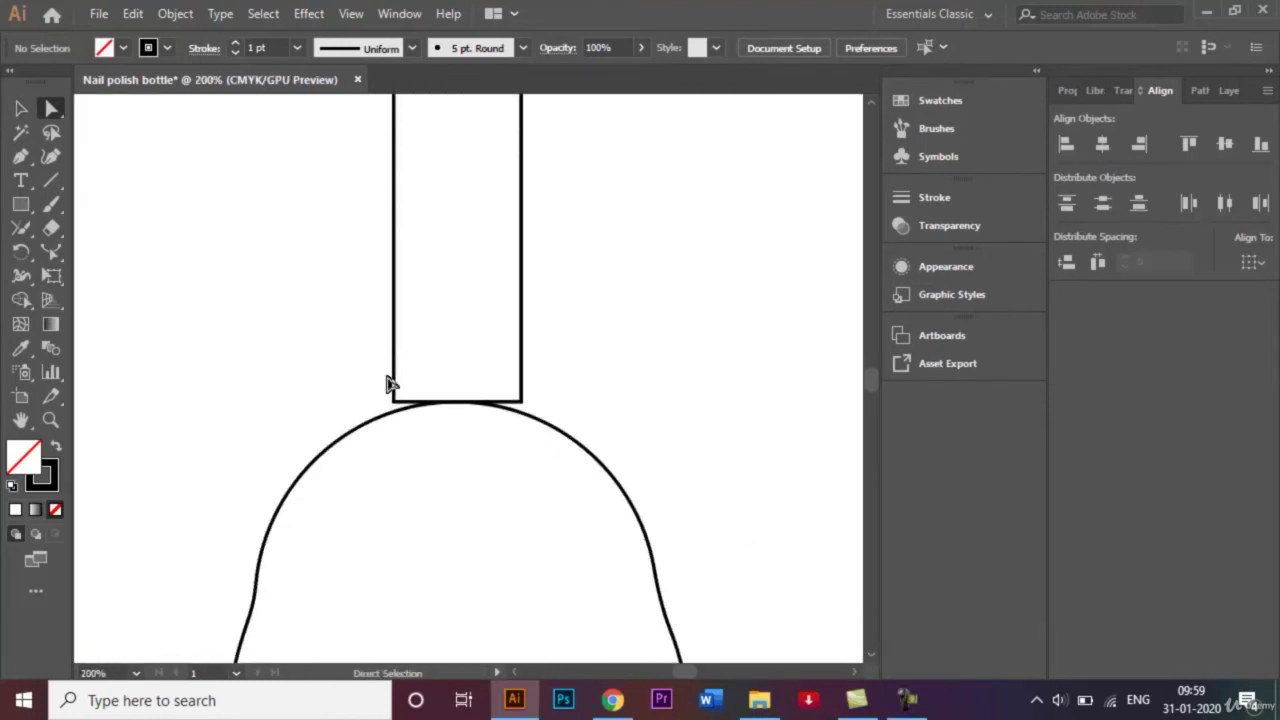
pyautogui.click(394, 402)
pyautogui.click(394, 402)
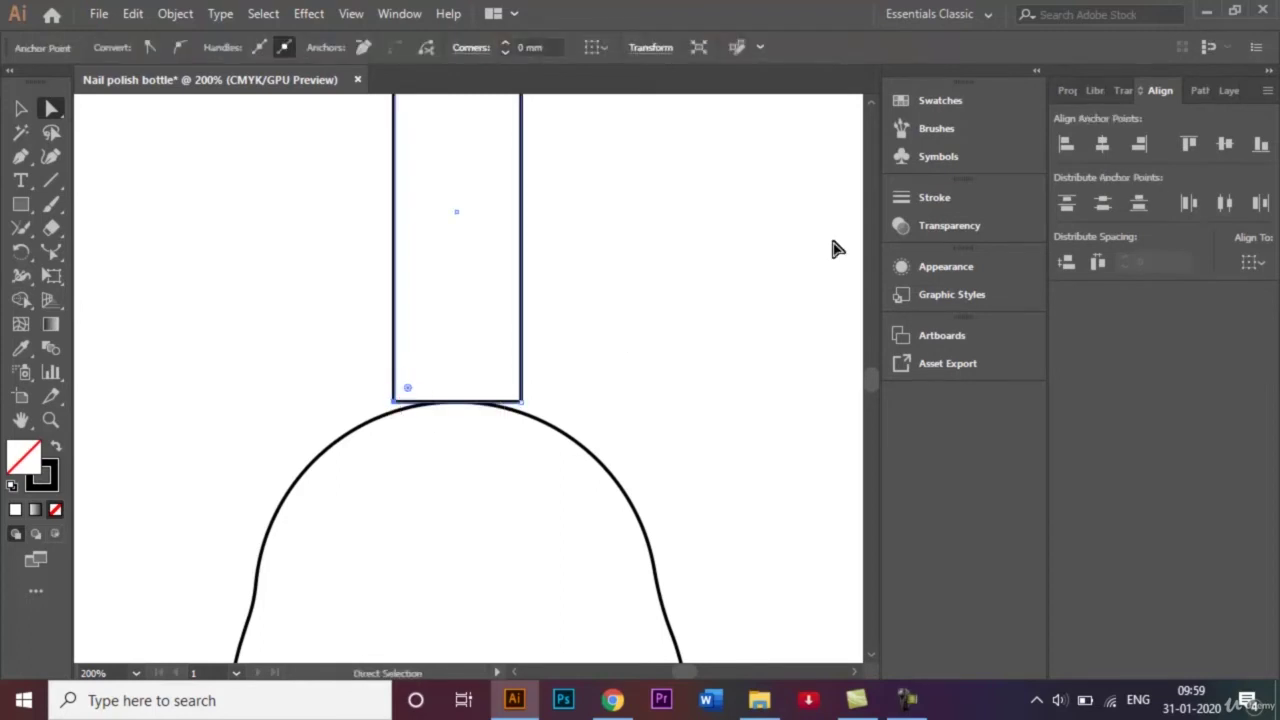
pyautogui.press('Down')
pyautogui.press('Down')
pyautogui.press('Down')
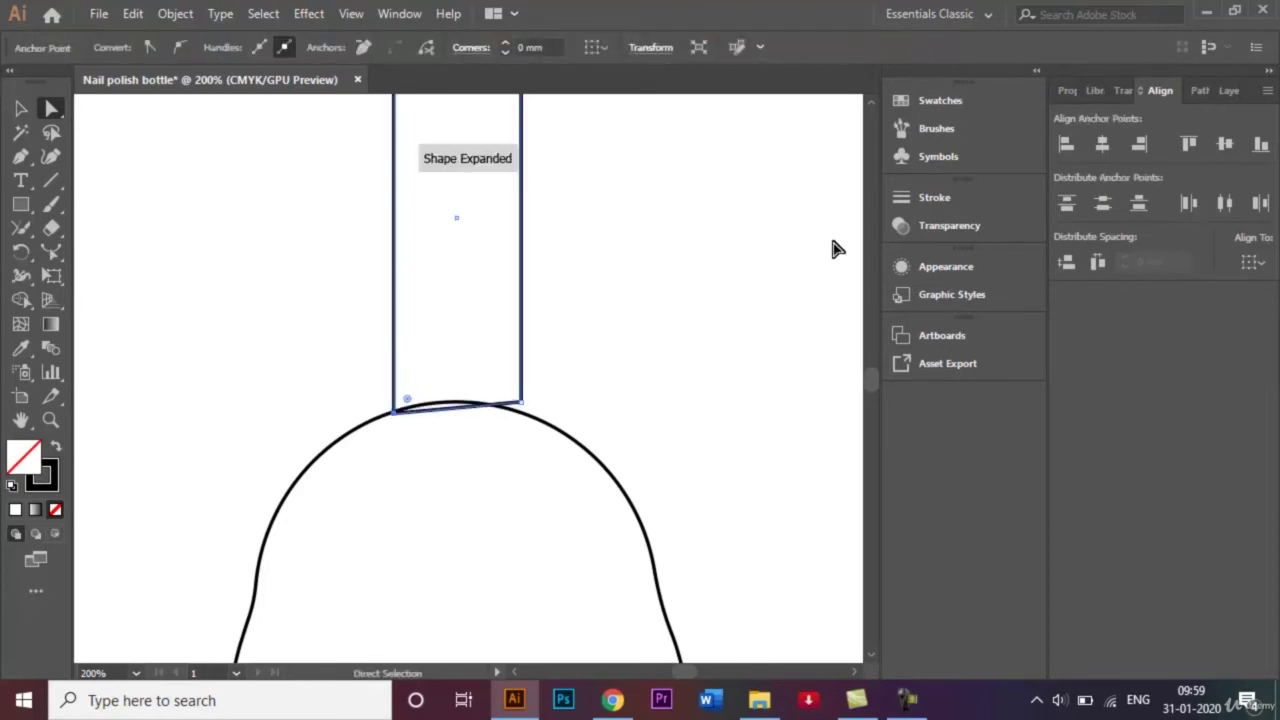
pyautogui.click(520, 404)
pyautogui.press('Down')
pyautogui.press('Down')
pyautogui.press('Down')
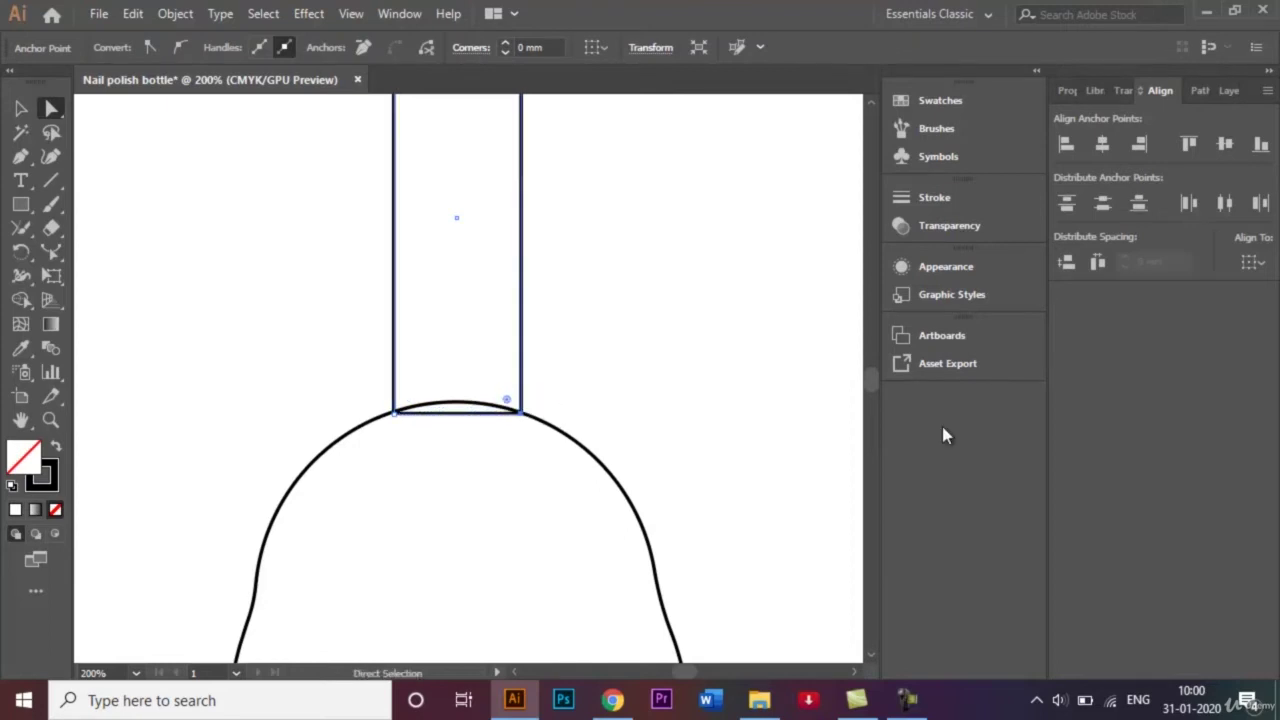
pyautogui.click(20, 108)
pyautogui.click(197, 275)
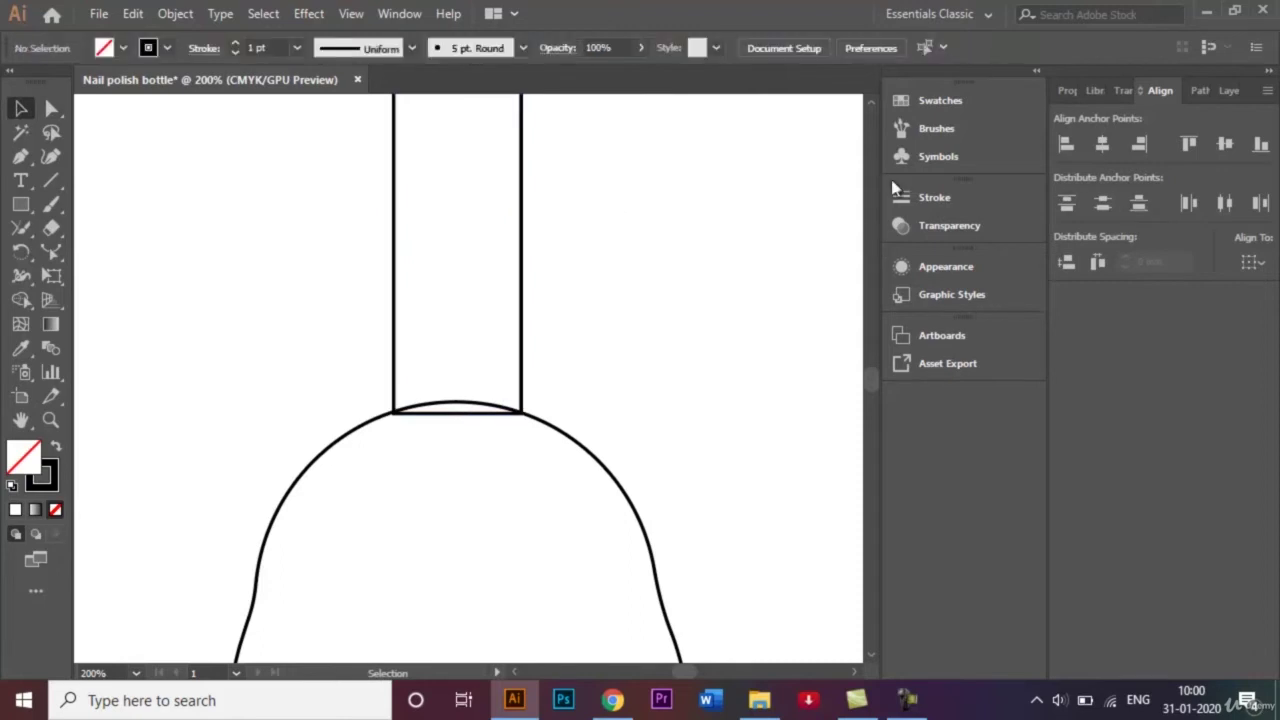
# Step: Fully round the neck rectangle's two top corners with a 7.7 mm radius
pyautogui.scroll(5, 870, 108)
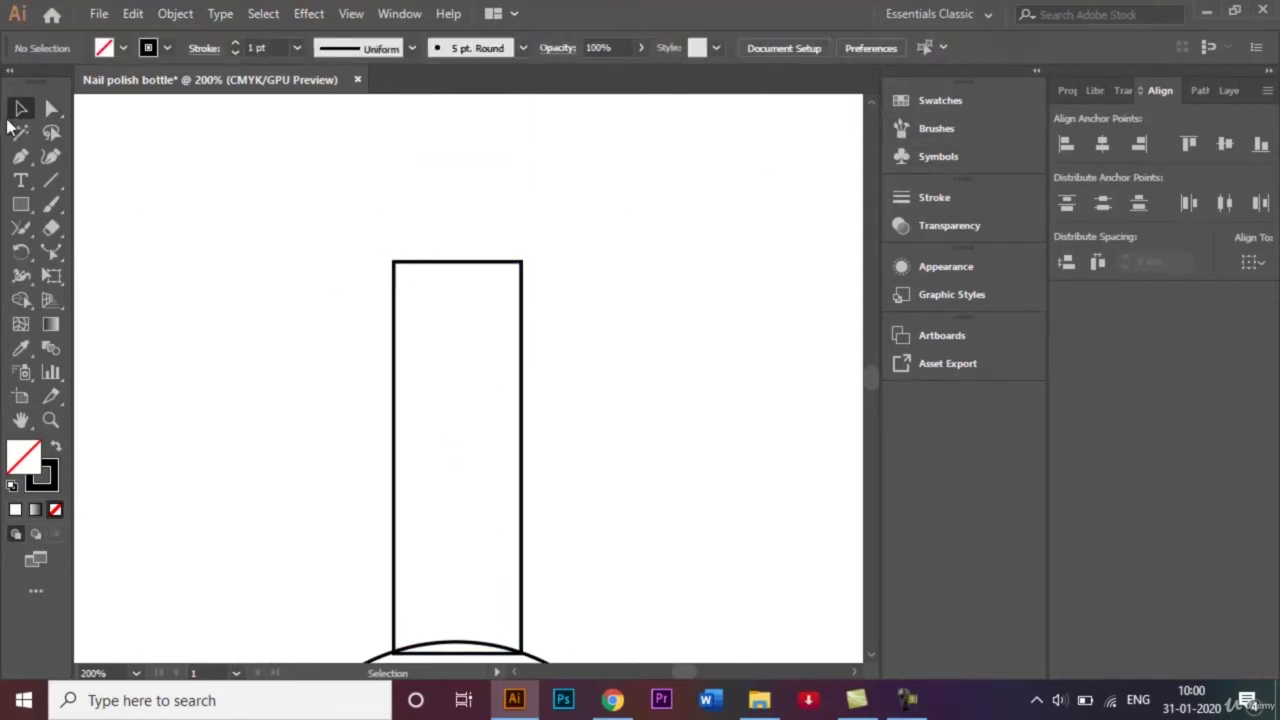
pyautogui.click(396, 264)
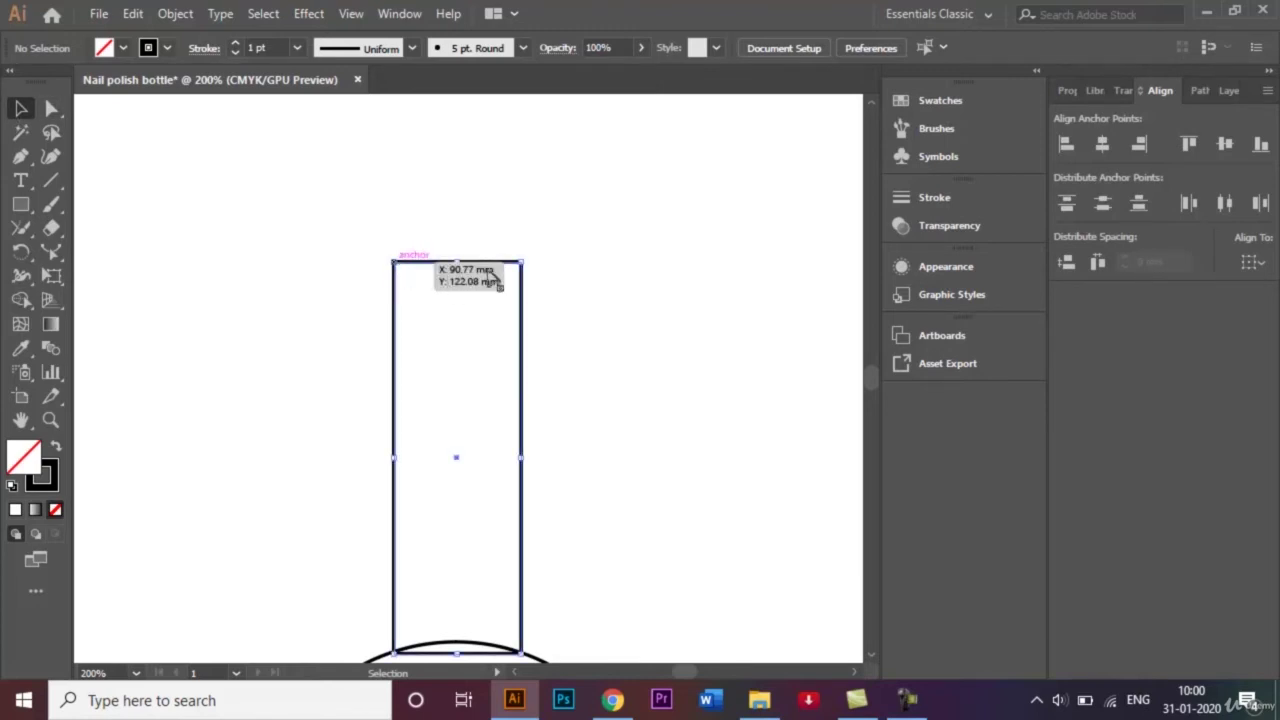
pyautogui.click(53, 108)
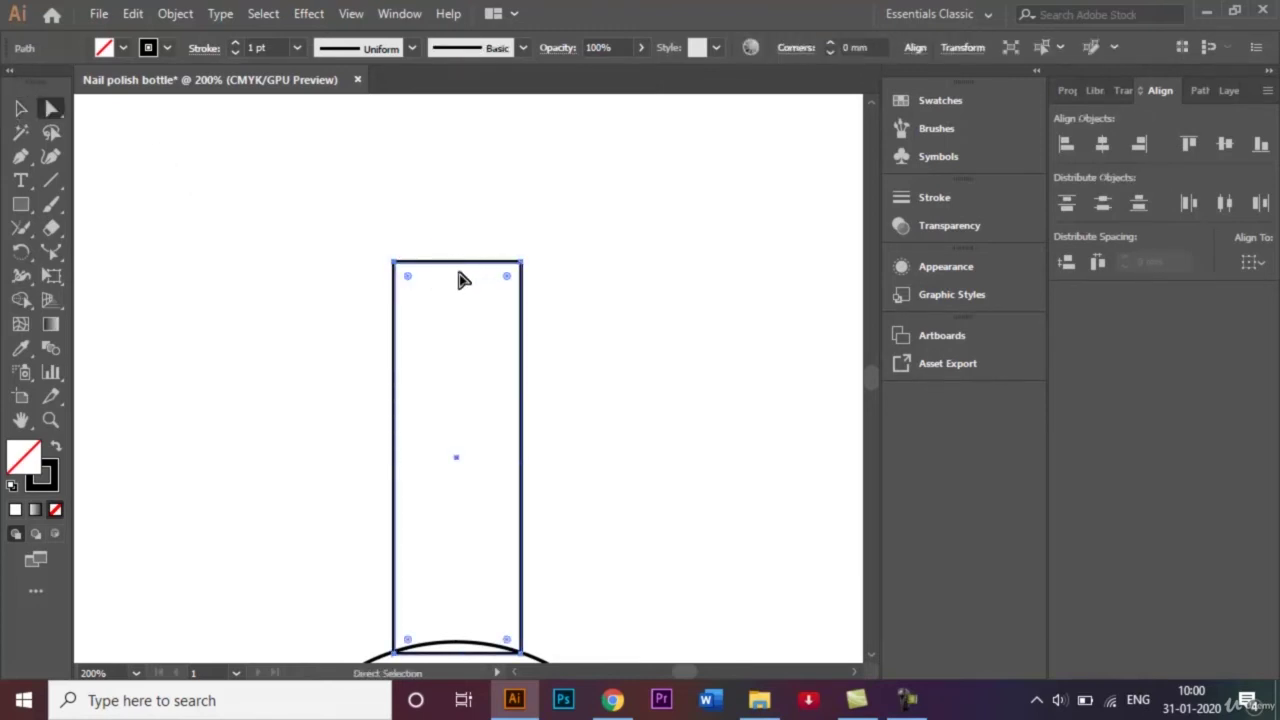
pyautogui.click(394, 262)
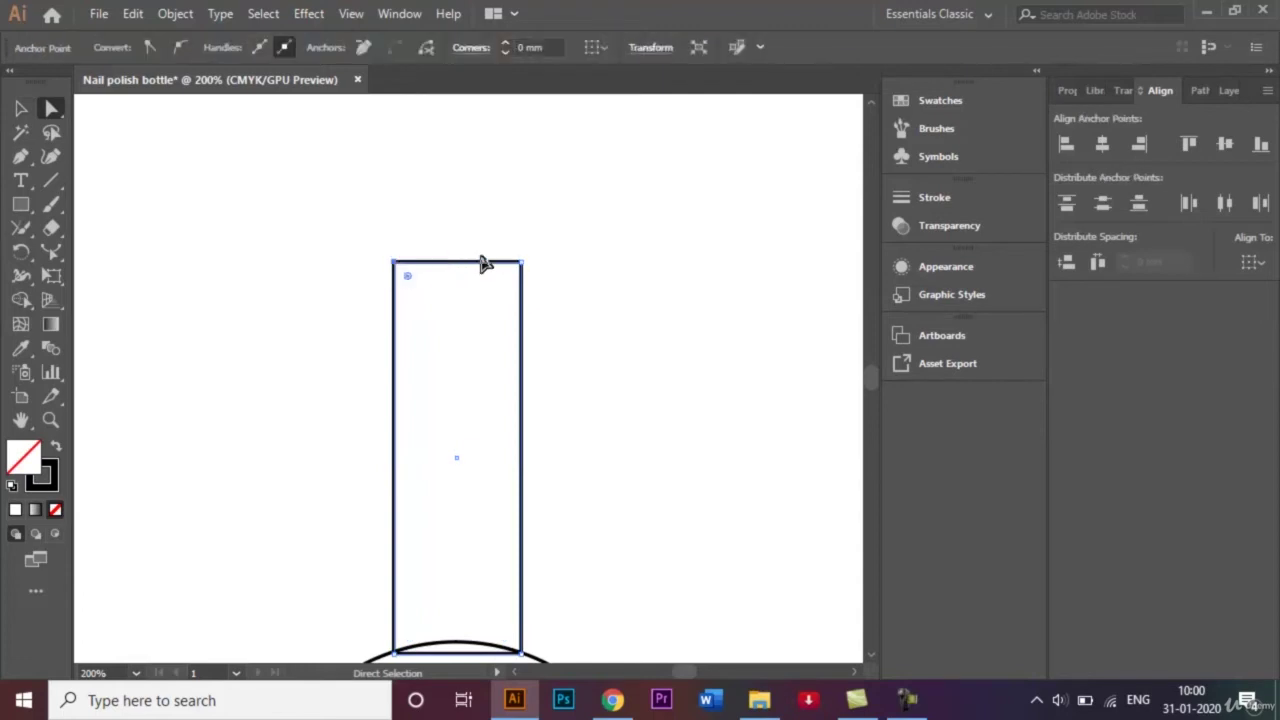
pyautogui.keyDown('shift'); pyautogui.click(521, 262); pyautogui.keyUp('shift')
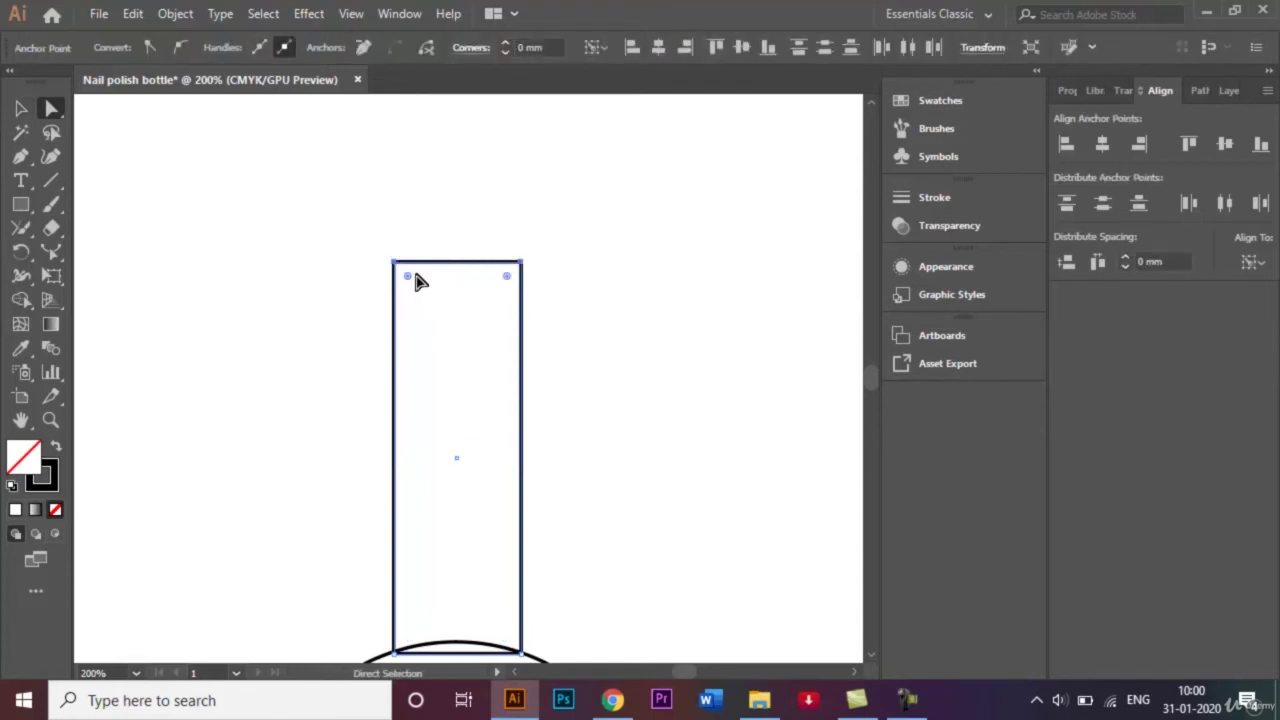
pyautogui.moveTo(408, 280); pyautogui.dragTo(475, 345)
pyautogui.click(21, 108)
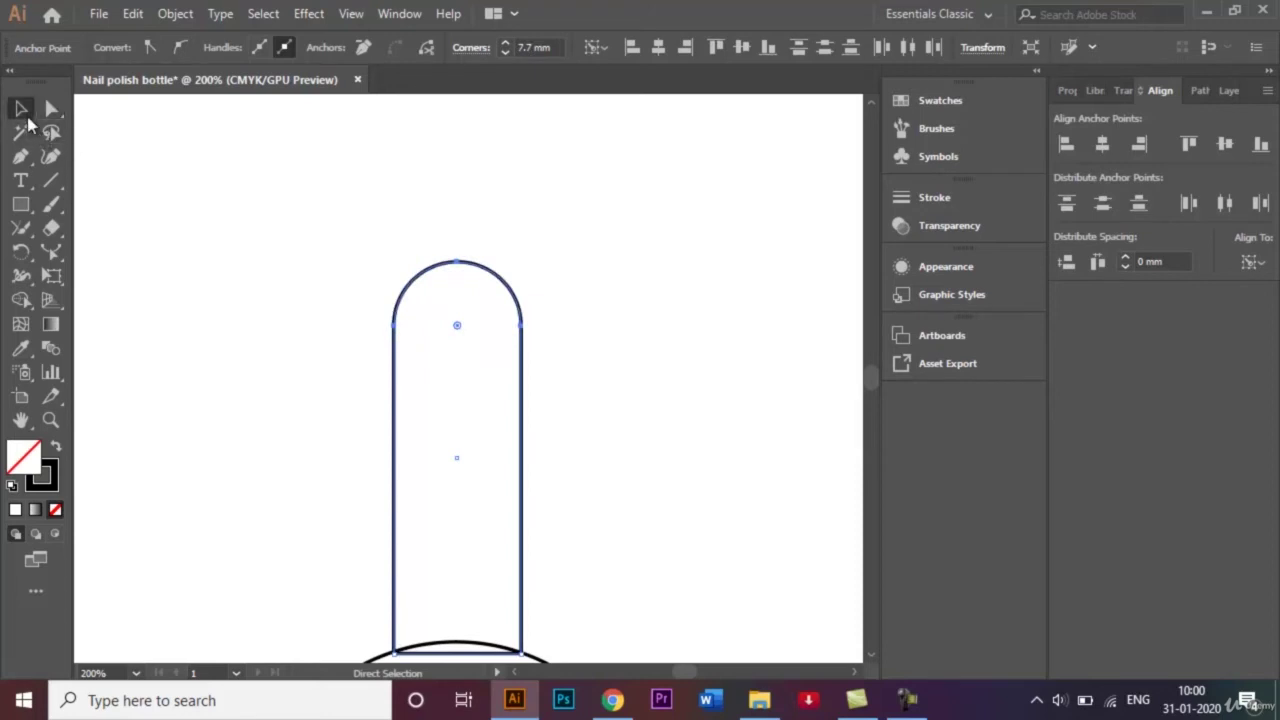
pyautogui.click(164, 184)
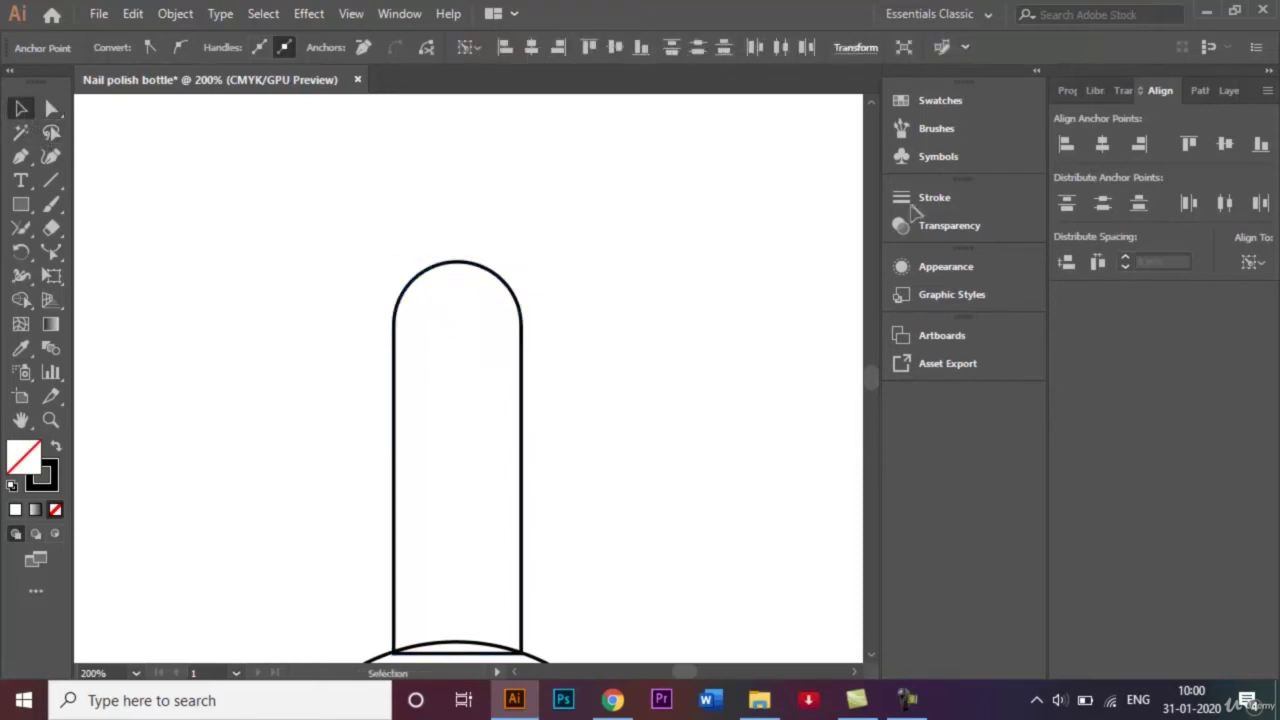
# Step: Fit the artboard in the window and nudge the tall rounded cap down slightly
pyautogui.click(1228, 90)
pyautogui.hotkey('ctrl', '0')
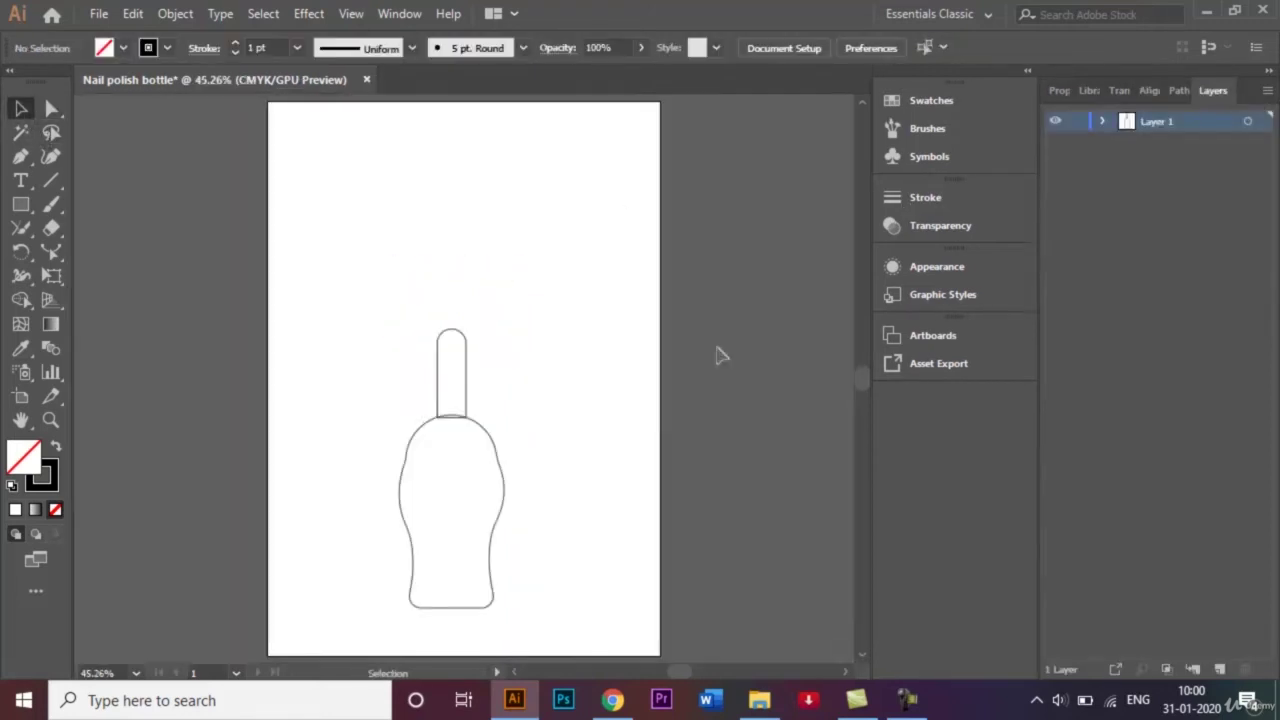
pyautogui.click(464, 342)
pyautogui.press('Down')
pyautogui.press('Down')
pyautogui.press('Down')
pyautogui.press('Down')
pyautogui.click(528, 363)
# Step: Draw a short wide collar rectangle across the cap's base, centred with the other bottle parts
pyautogui.click(20, 204)
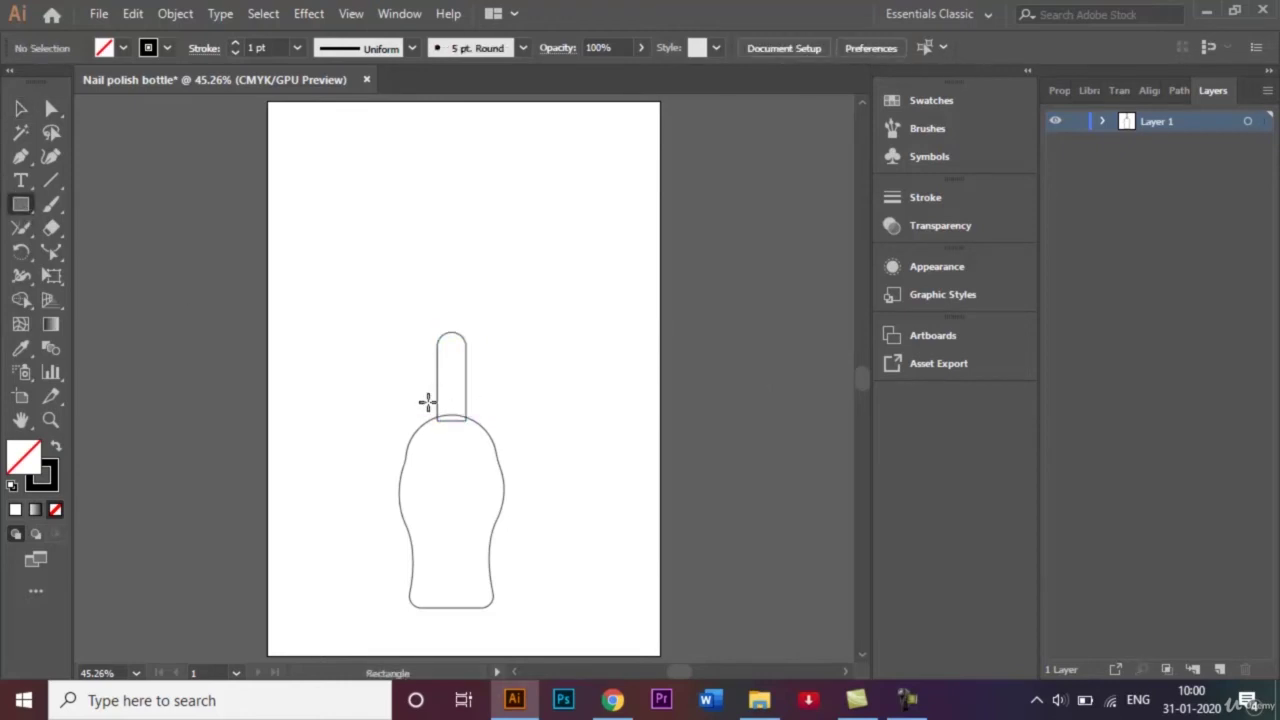
pyautogui.moveTo(427, 402); pyautogui.dragTo(477, 425)
pyautogui.click(20, 108)
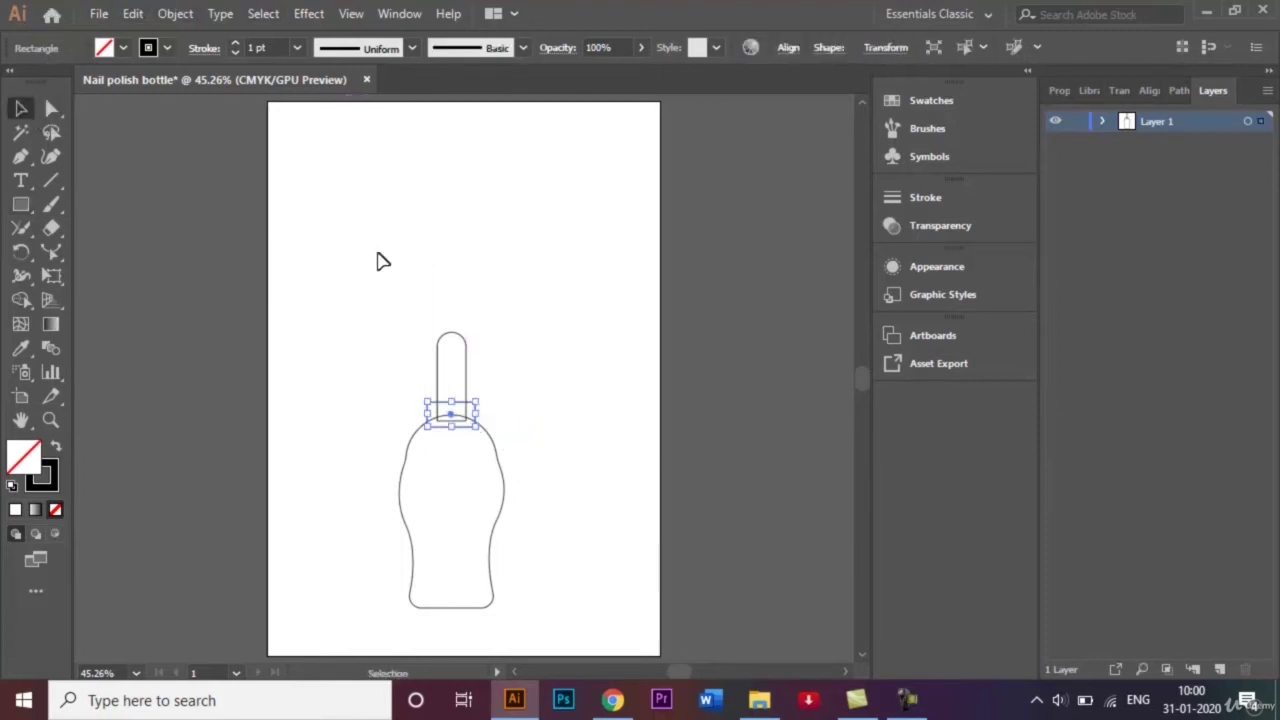
pyautogui.click(440, 290)
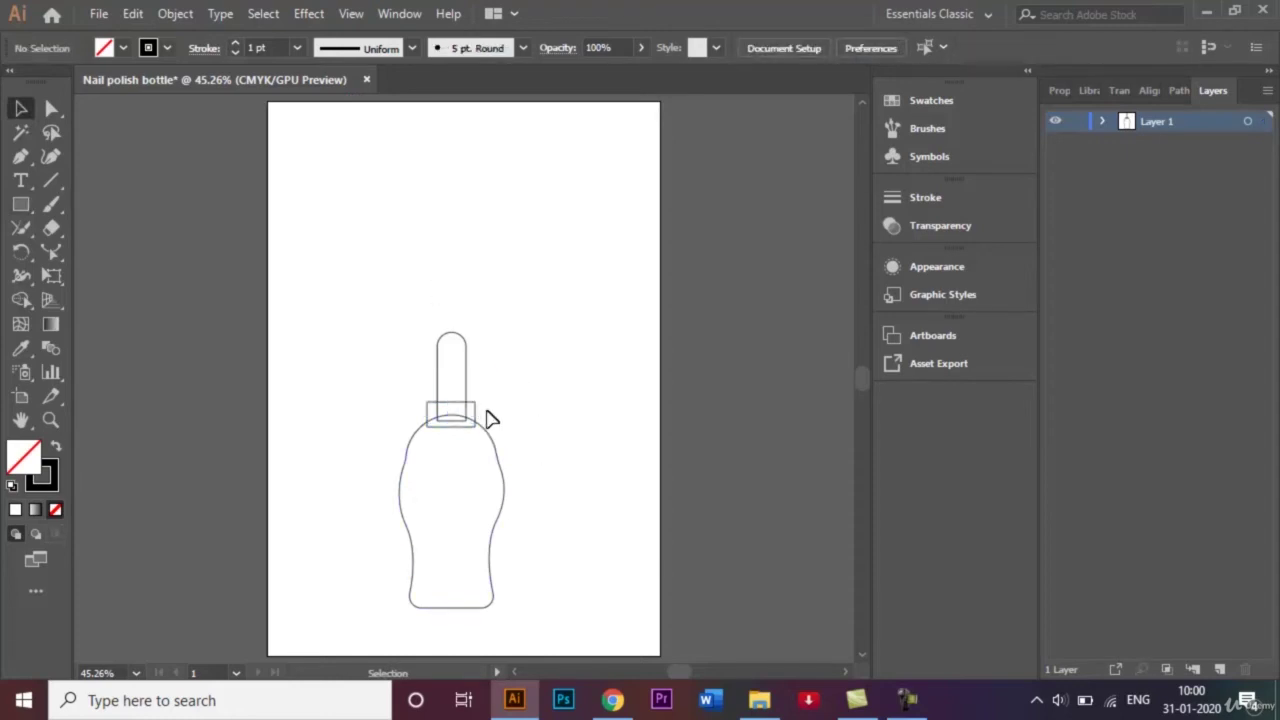
pyautogui.moveTo(486, 420); pyautogui.dragTo(422, 396)
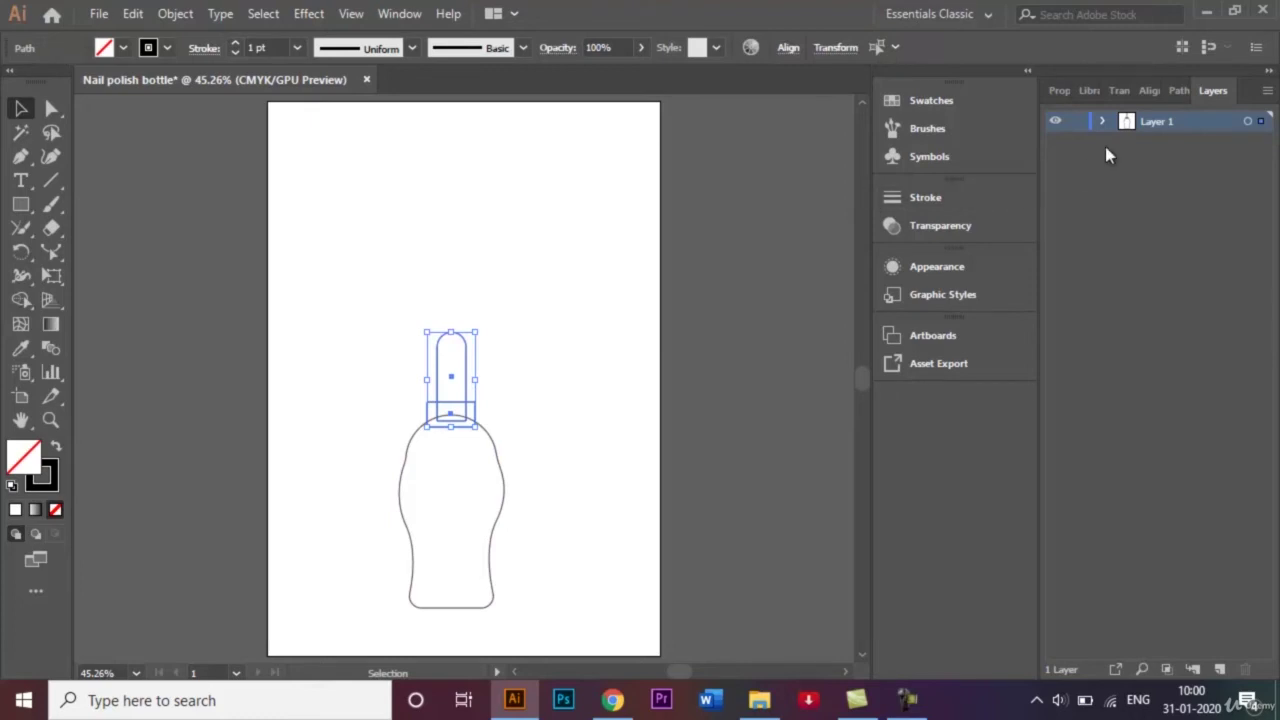
pyautogui.click(1152, 92)
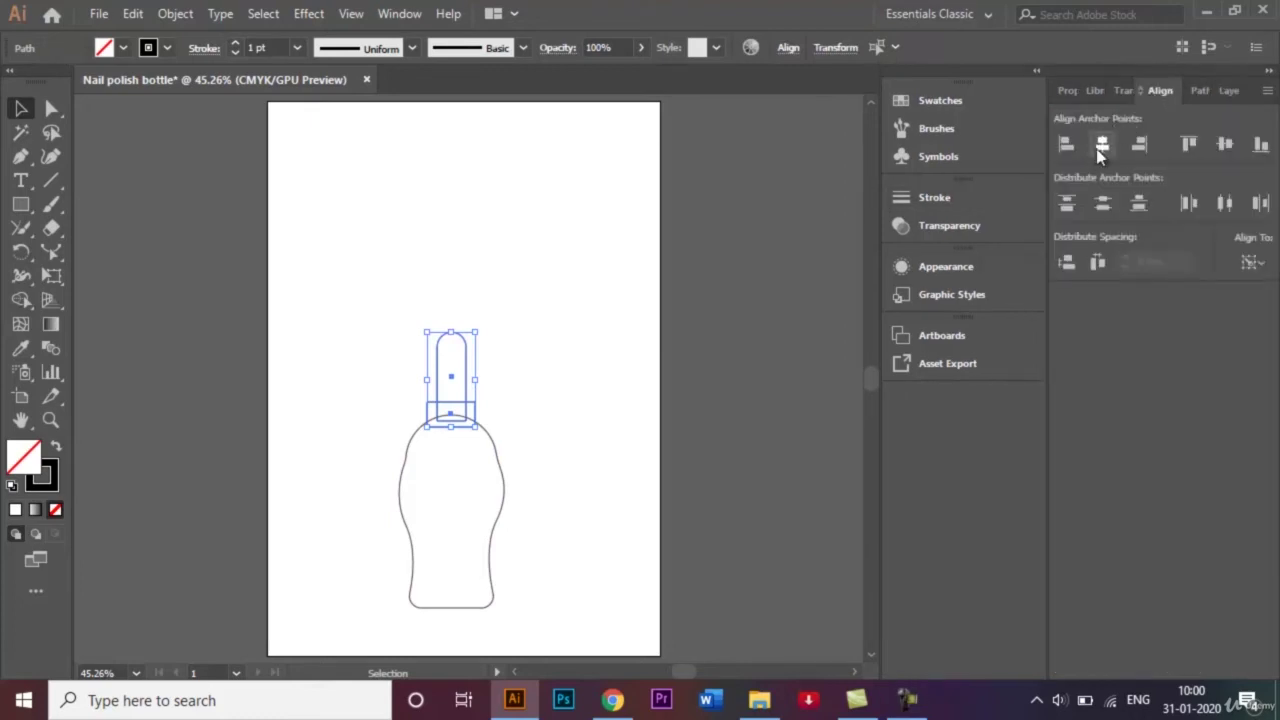
pyautogui.click(614, 300)
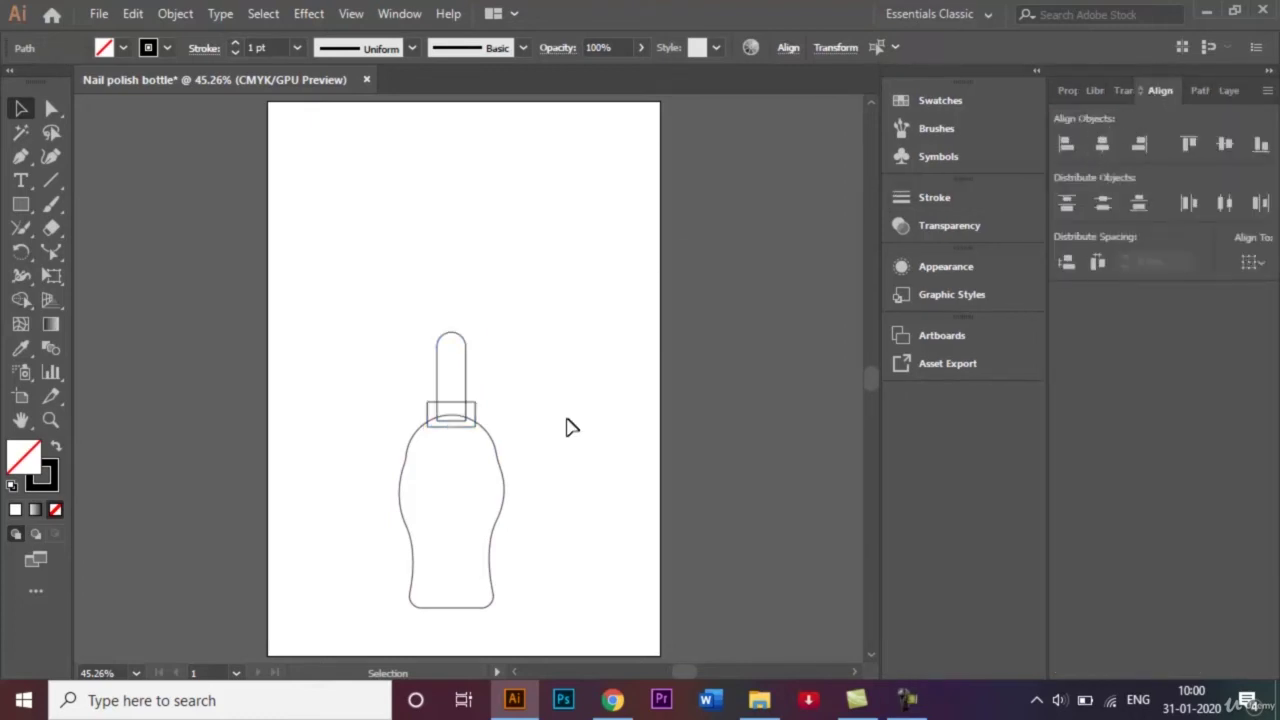
pyautogui.moveTo(514, 543); pyautogui.dragTo(414, 343)
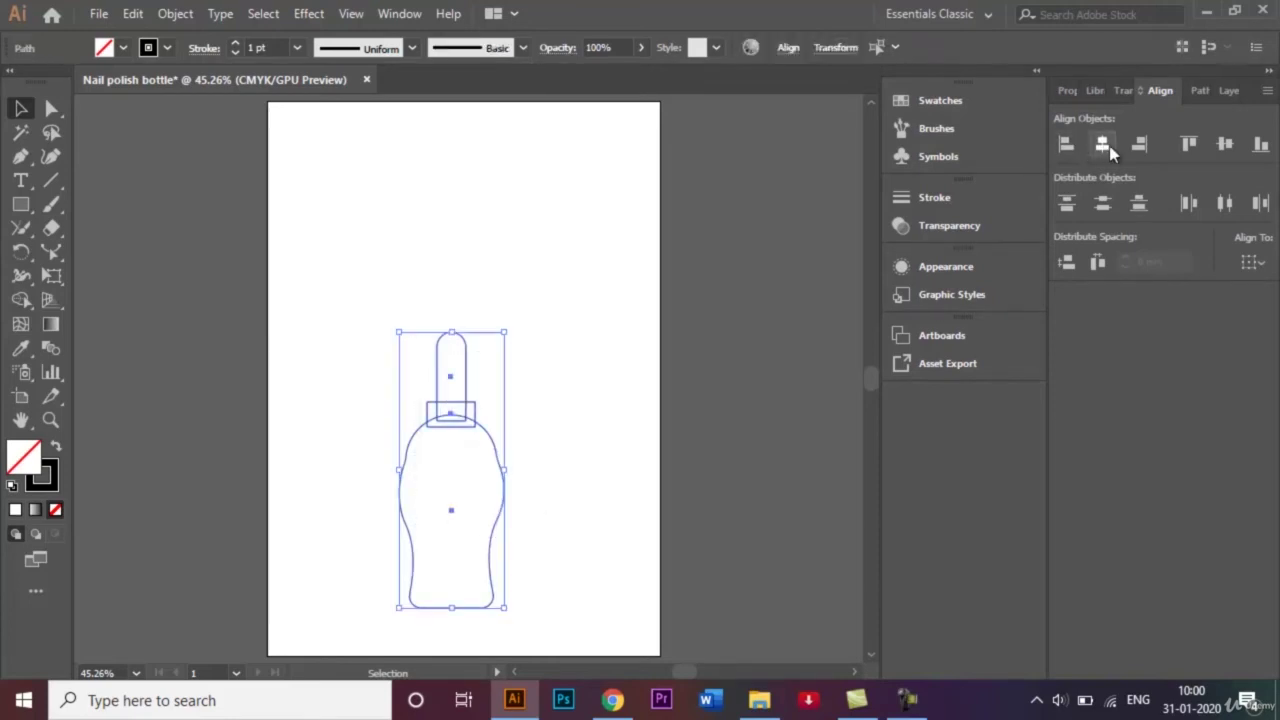
pyautogui.click(573, 463)
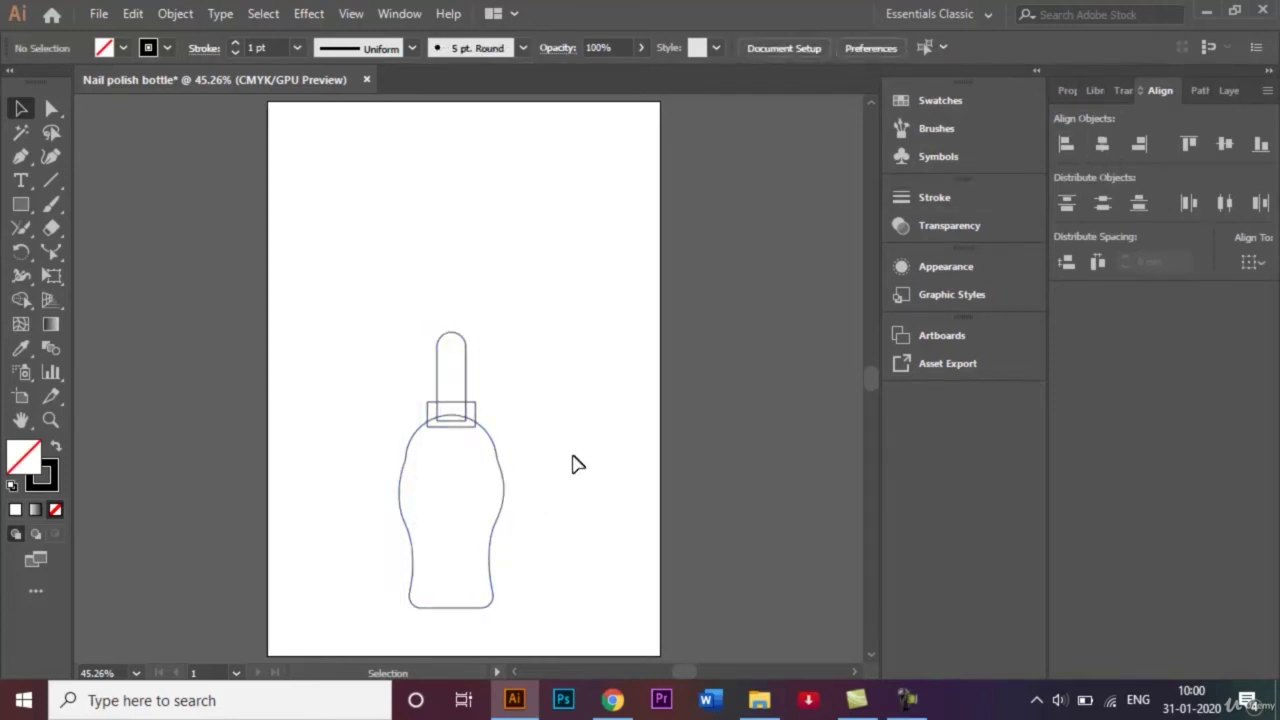
# Step: Select the small collar rectangle and fill it with a grey swatch
pyautogui.click(1229, 91)
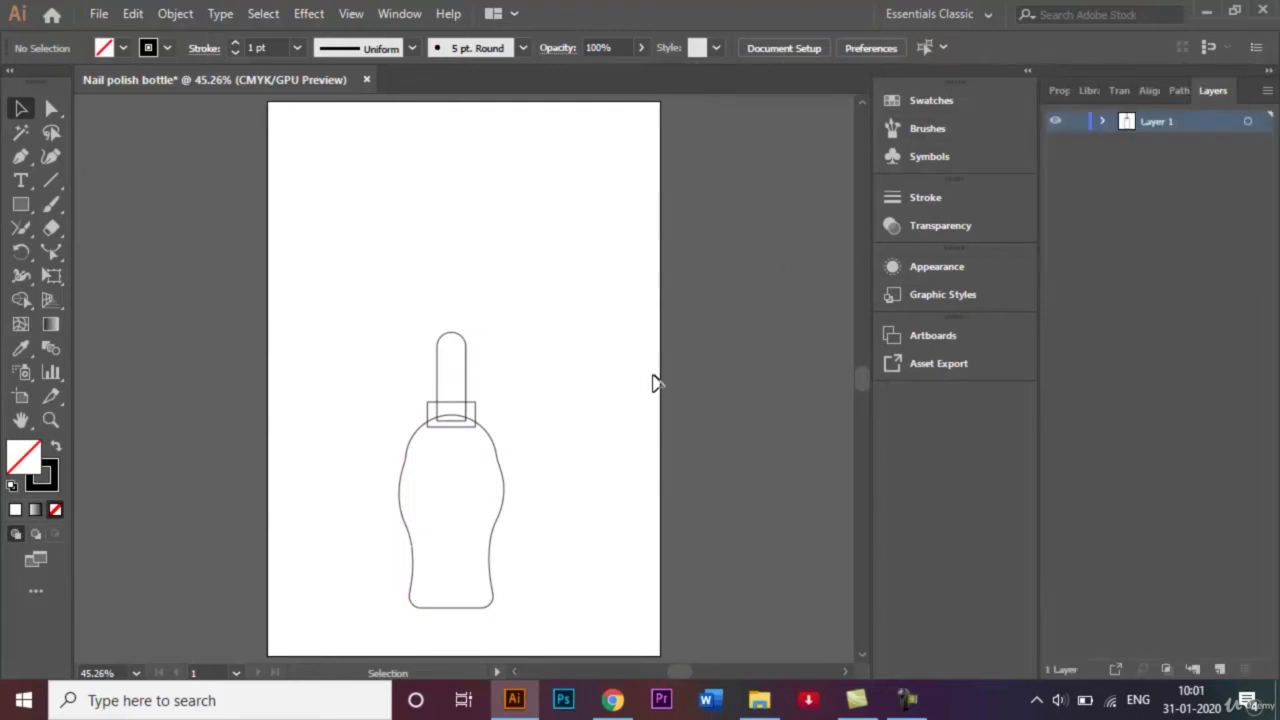
pyautogui.click(477, 414)
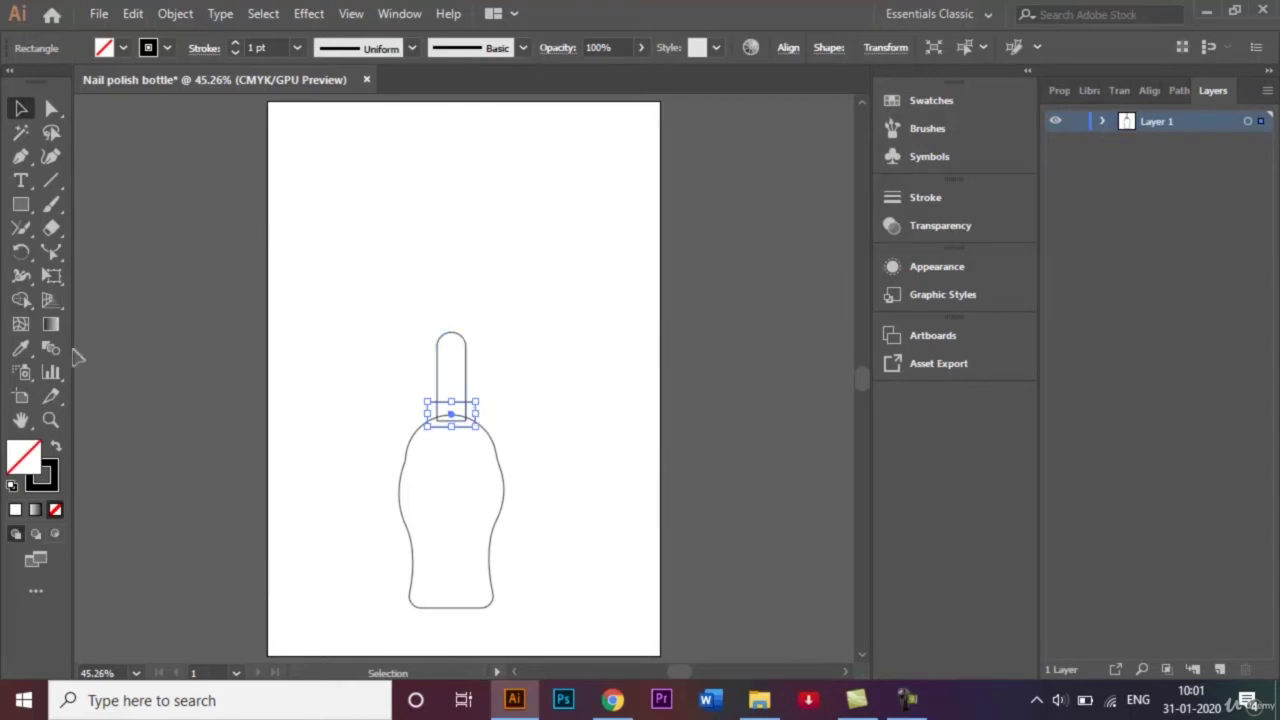
pyautogui.click(118, 48)
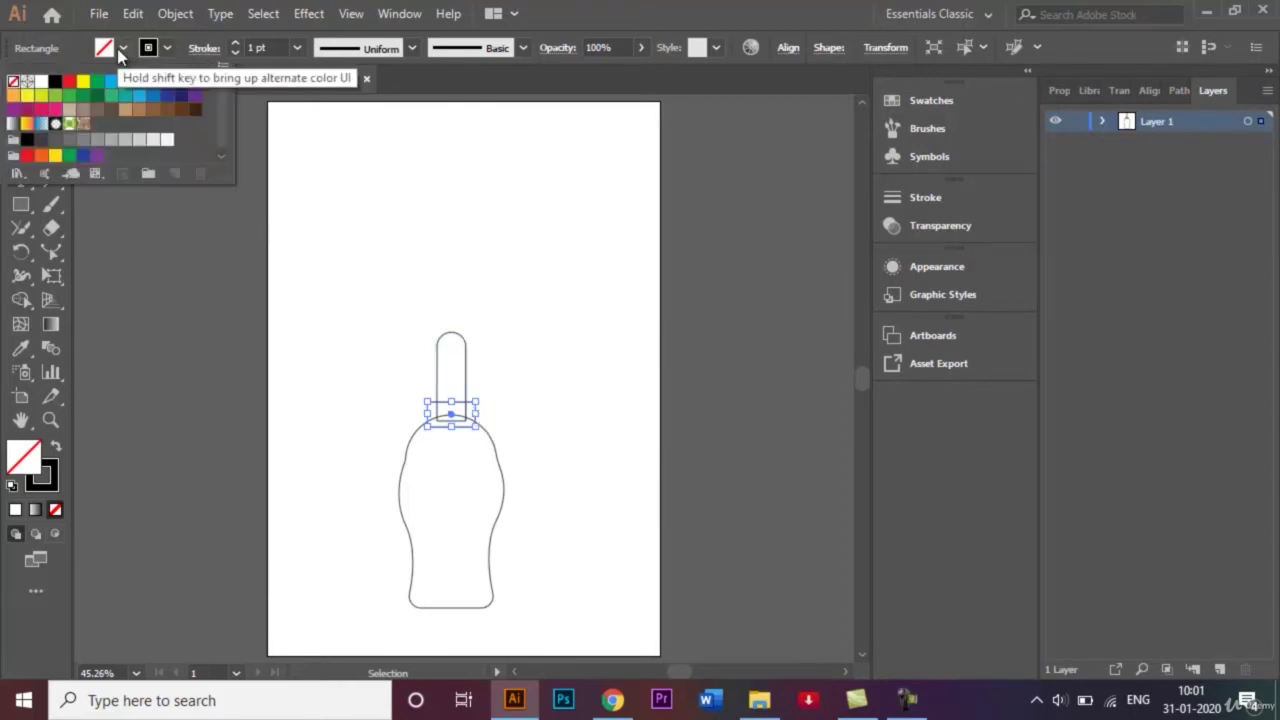
pyautogui.click(84, 140)
pyautogui.click(213, 284)
# Step: Zoom in and shorten the collar so its top edge meets the cap's bottom
pyautogui.press('a')
pyautogui.hotkey('ctrl', '=')
pyautogui.hotkey('ctrl', '=')
pyautogui.hotkey('ctrl', '=')
pyautogui.hotkey('ctrl', '=')
pyautogui.hotkey('ctrl', '=')
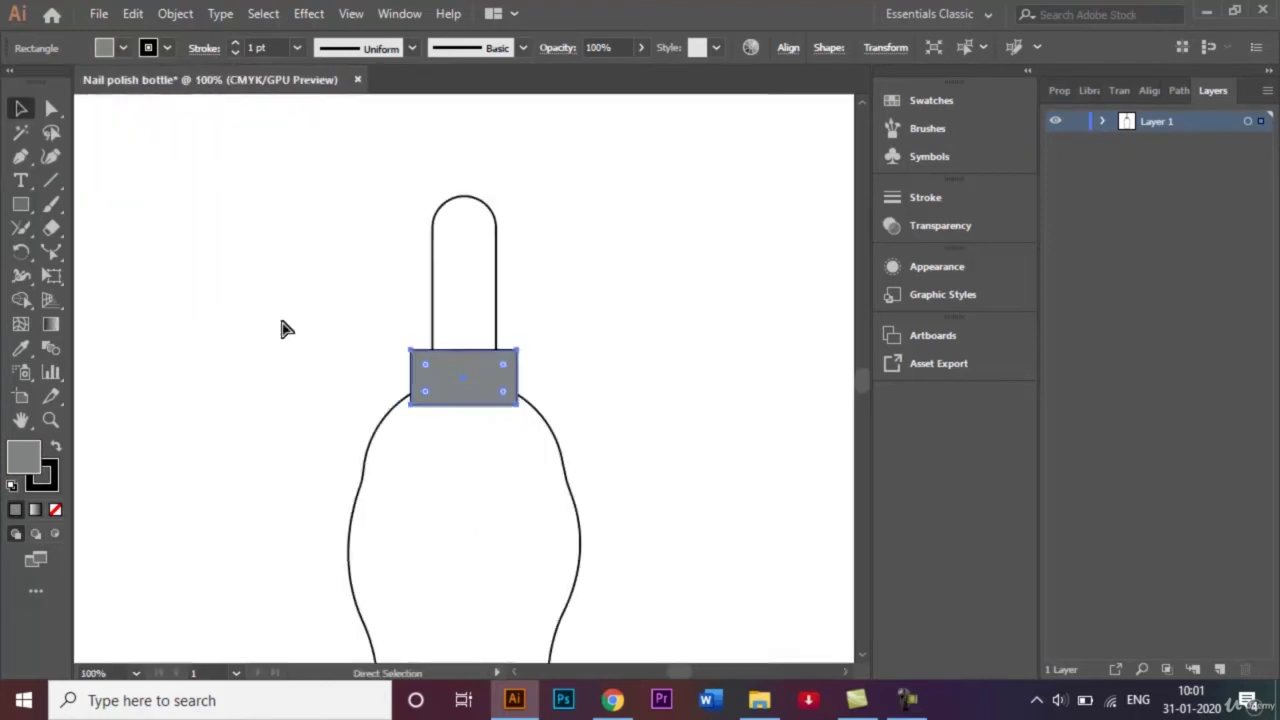
pyautogui.press('v')
pyautogui.hotkey('ctrl', '=')
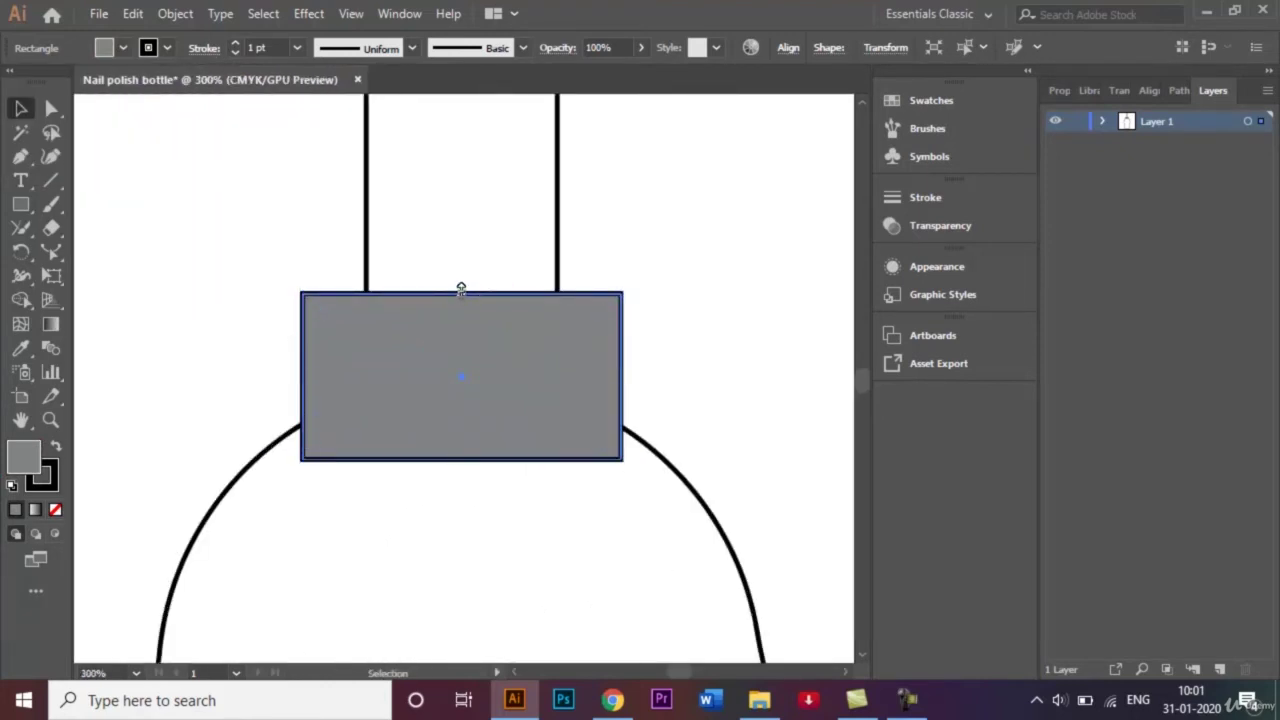
pyautogui.moveTo(461, 293); pyautogui.dragTo(462, 351)
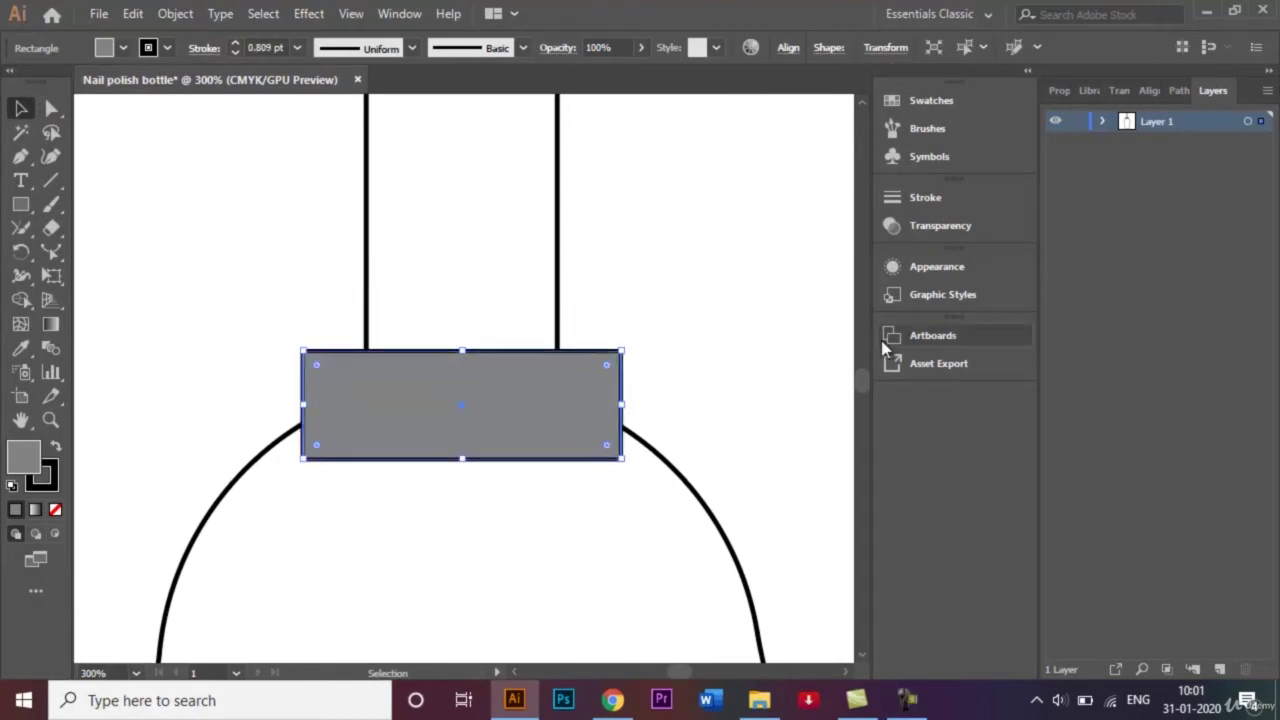
pyautogui.click(703, 337)
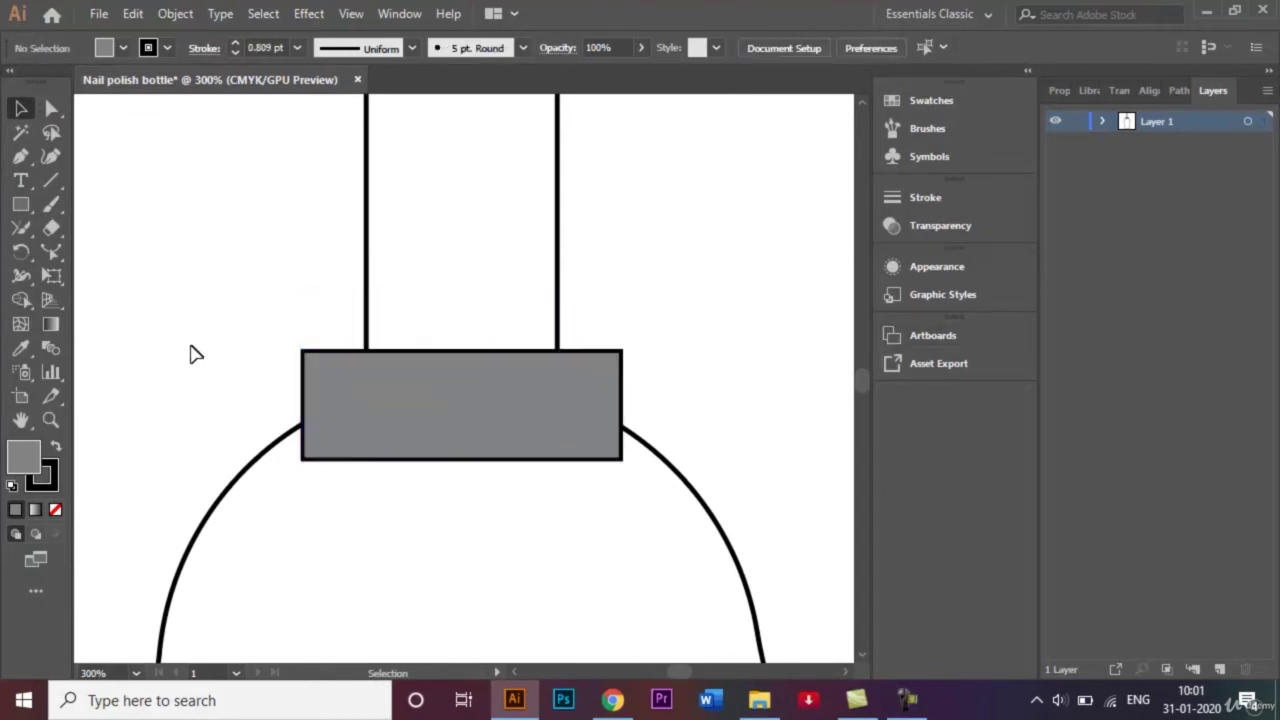
# Step: Round the collar's top-left and top-right corners with the live-corner widget
pyautogui.click(51, 108)
pyautogui.click(303, 351)
pyautogui.keyDown('shift'); pyautogui.click(621, 352); pyautogui.keyUp('shift')
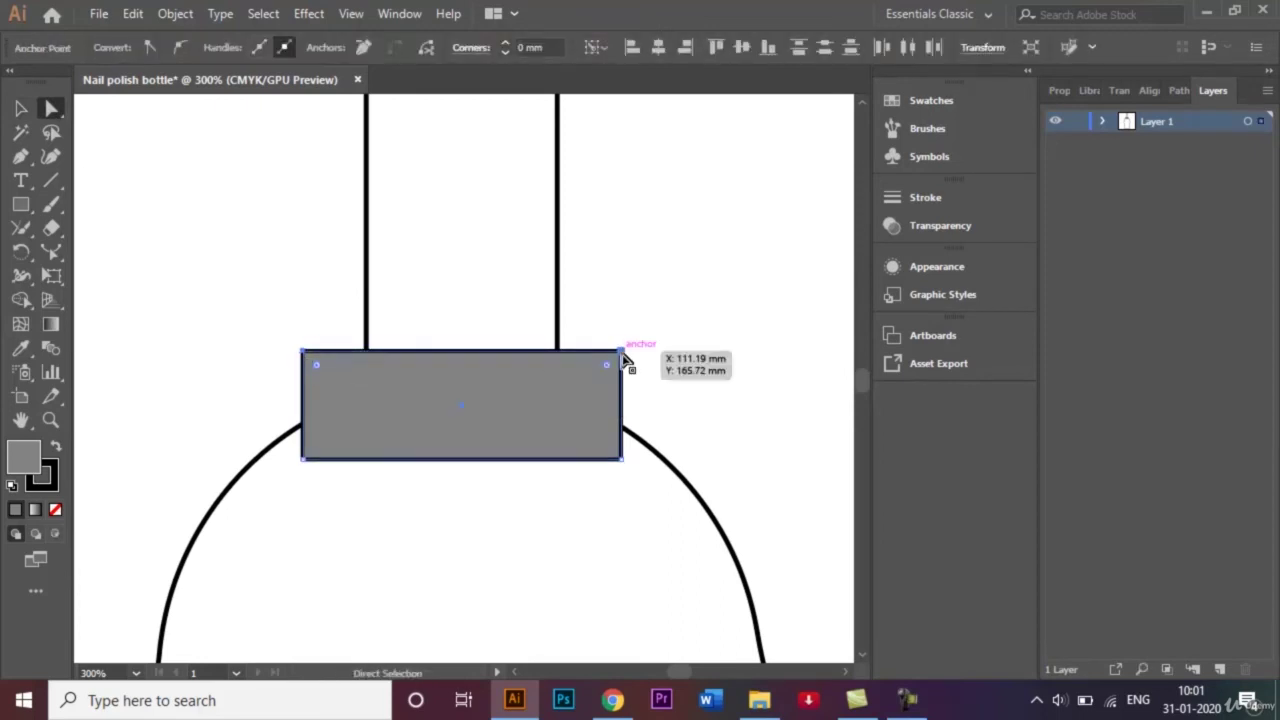
pyautogui.moveTo(316, 365); pyautogui.dragTo(362, 413)
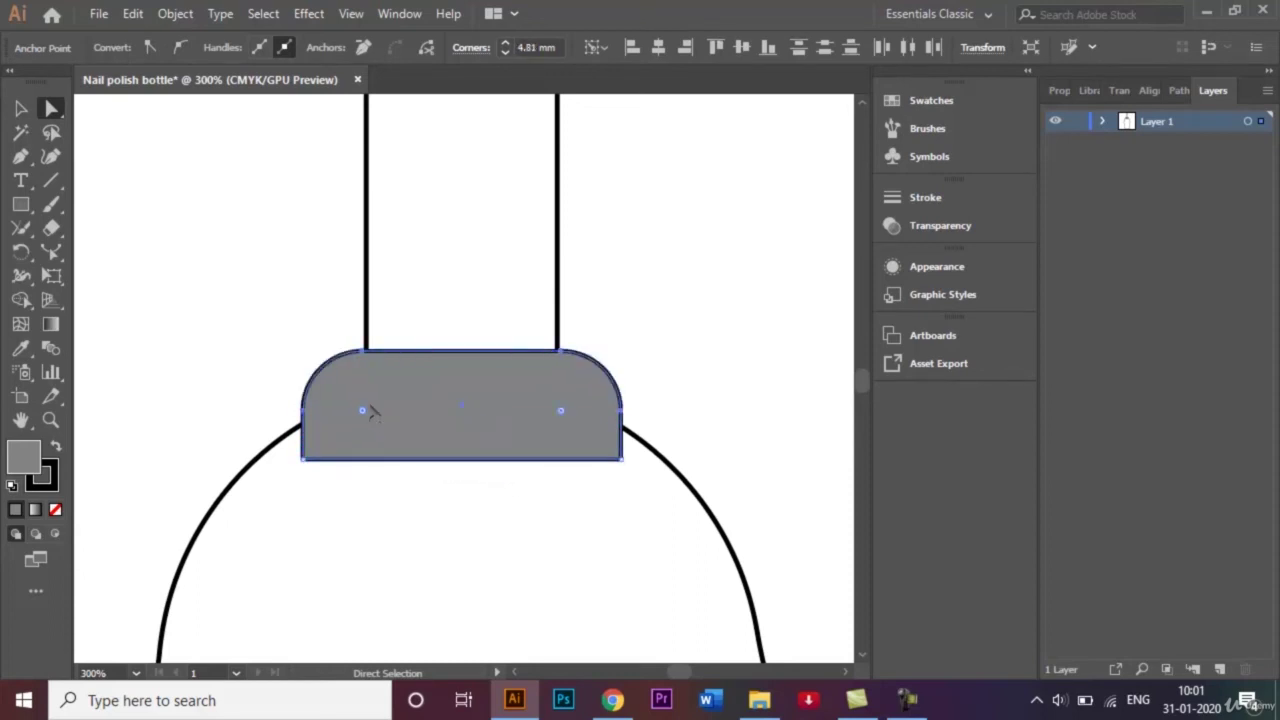
# Step: Round the collar's bottom two corners by 3.93 mm, completing the pill shape
pyautogui.click(304, 461)
pyautogui.click(305, 462)
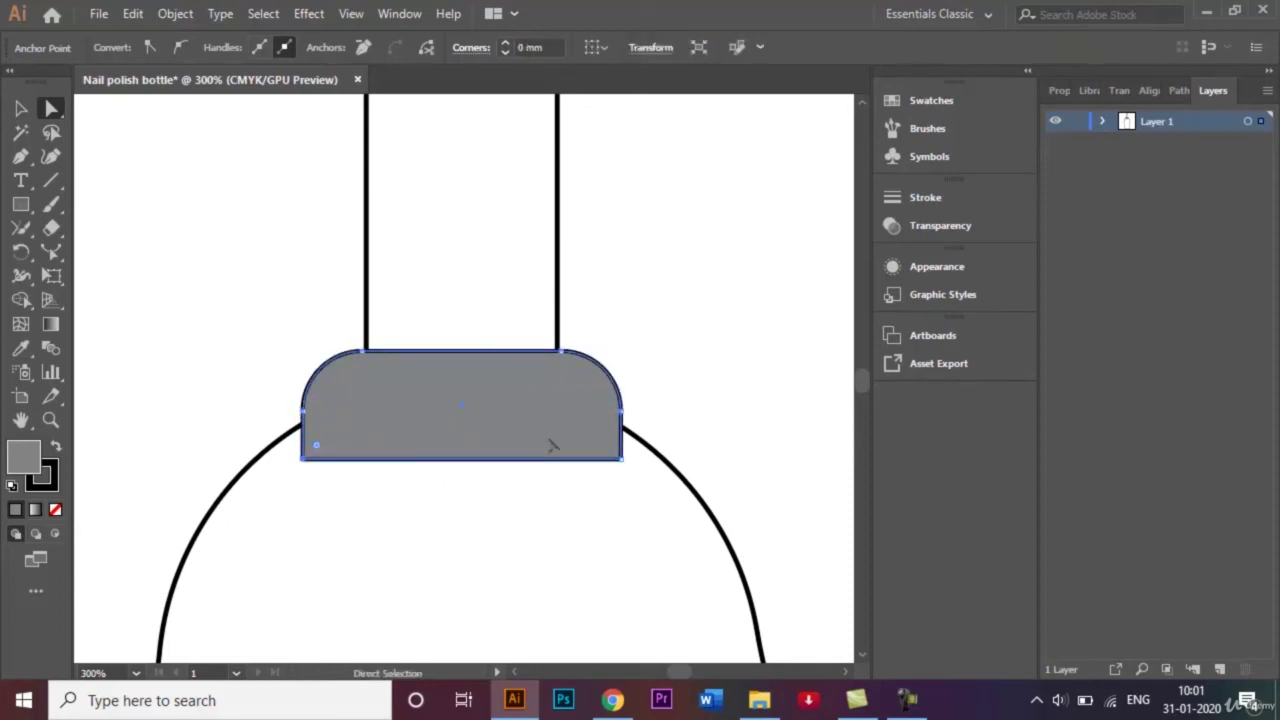
pyautogui.keyDown('shift'); pyautogui.click(624, 462); pyautogui.keyUp('shift')
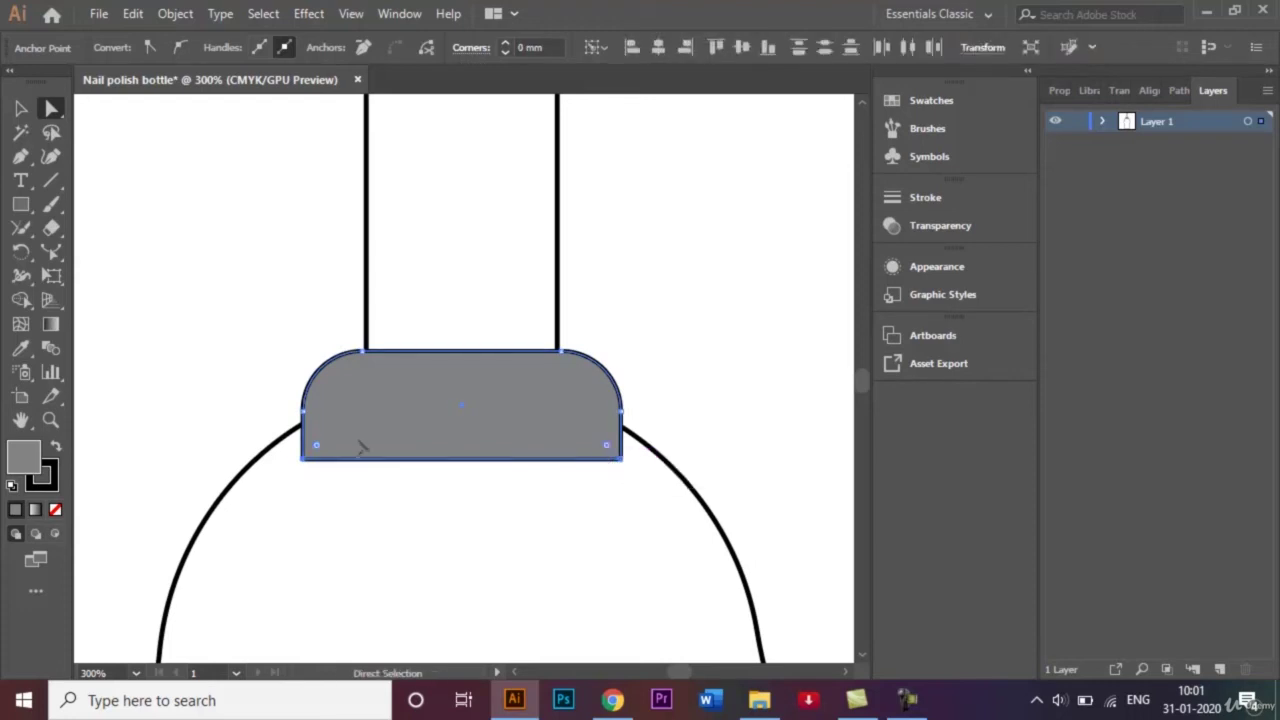
pyautogui.moveTo(318, 447); pyautogui.dragTo(414, 420)
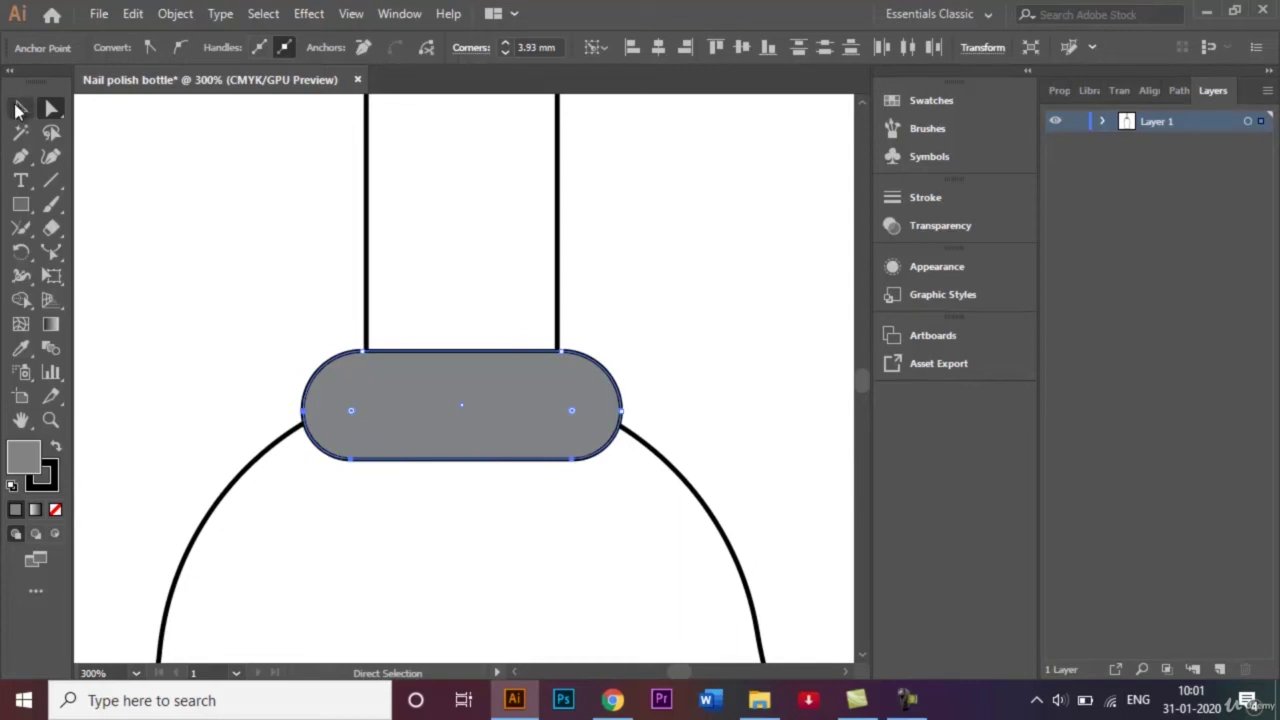
pyautogui.click(20, 108)
pyautogui.click(248, 220)
# Step: Fill the cap with a linear gradient from light grey to dark K=80 grey
pyautogui.click(368, 220)
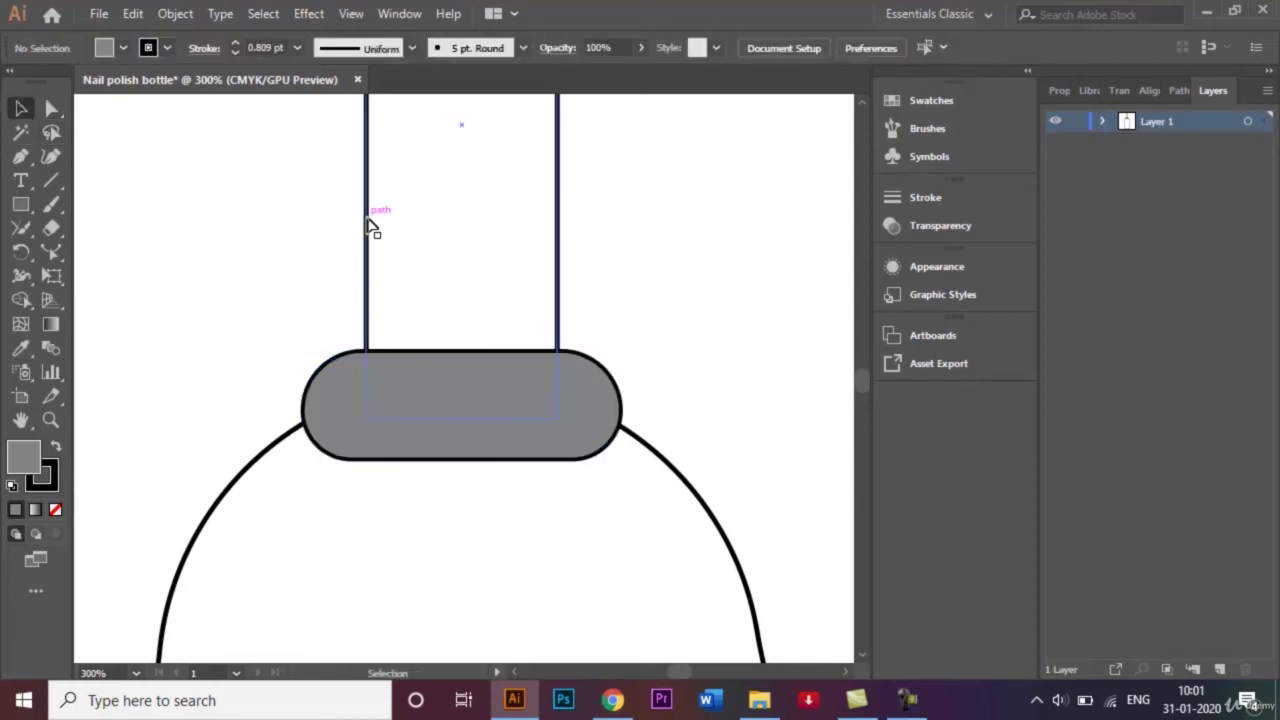
pyautogui.click(51, 327)
pyautogui.doubleClick(48, 324)
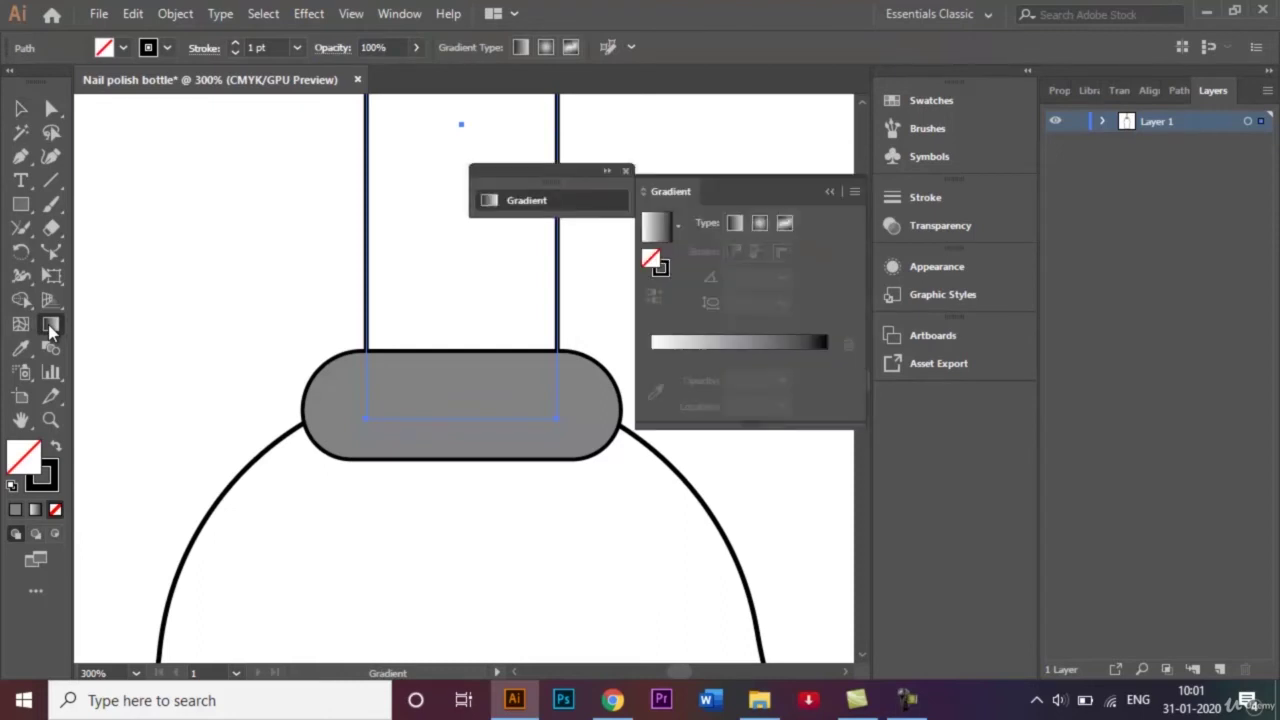
pyautogui.click(659, 343)
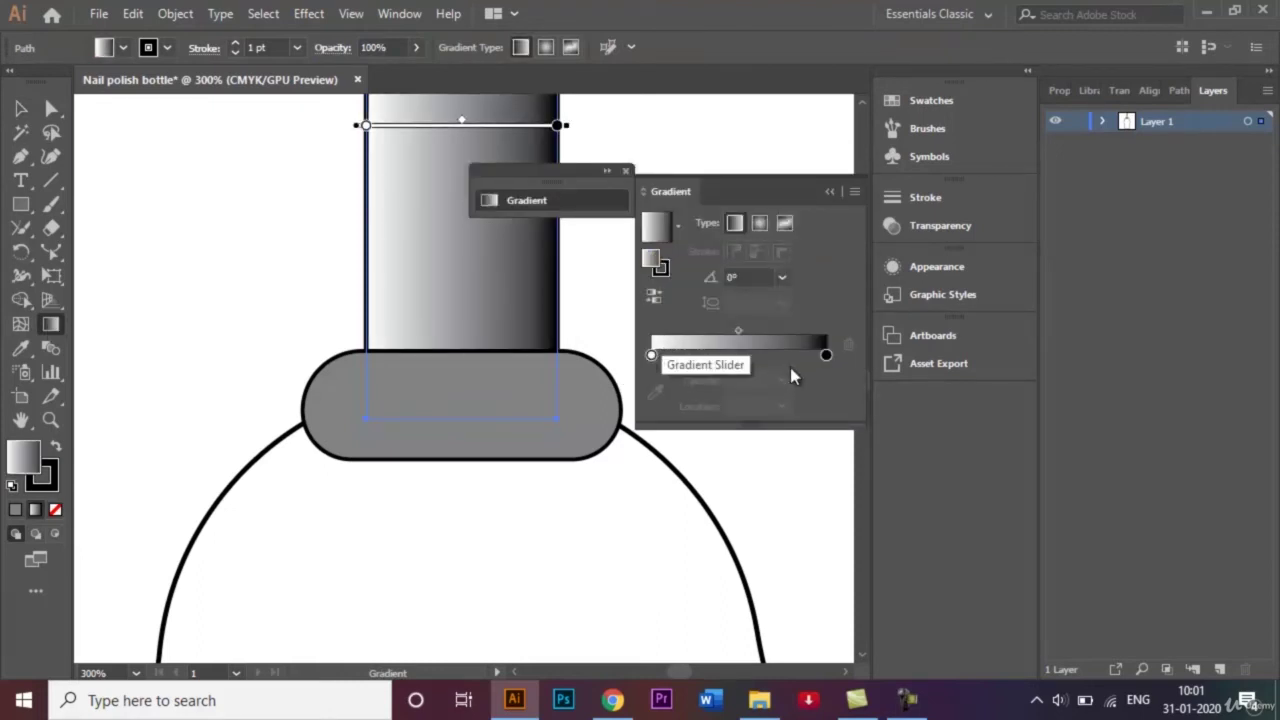
pyautogui.doubleClick(651, 356)
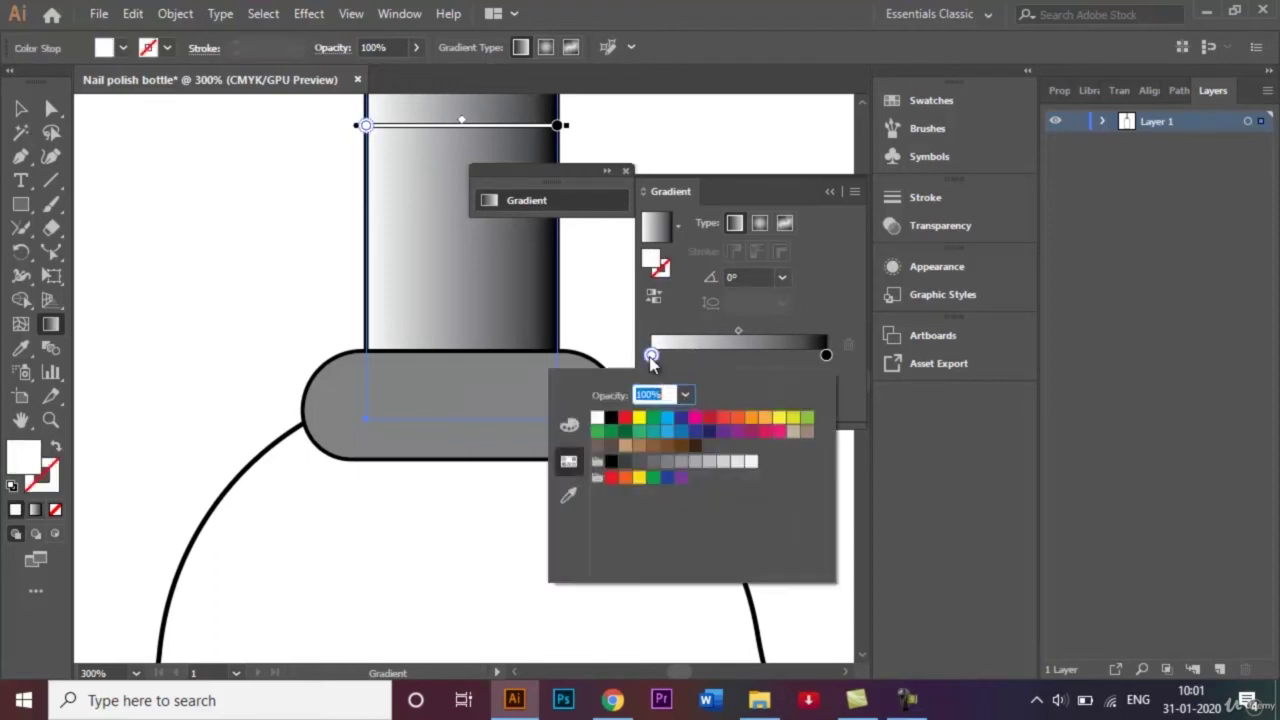
pyautogui.click(697, 463)
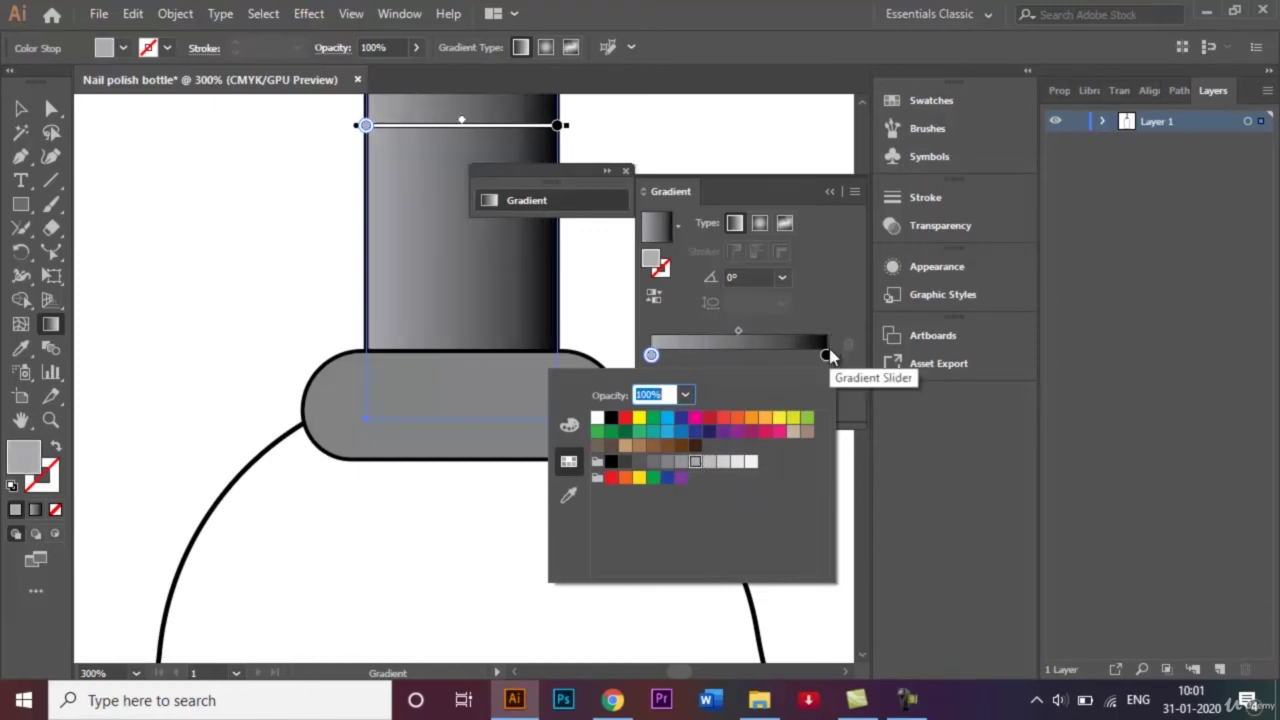
pyautogui.click(826, 358)
pyautogui.click(826, 358)
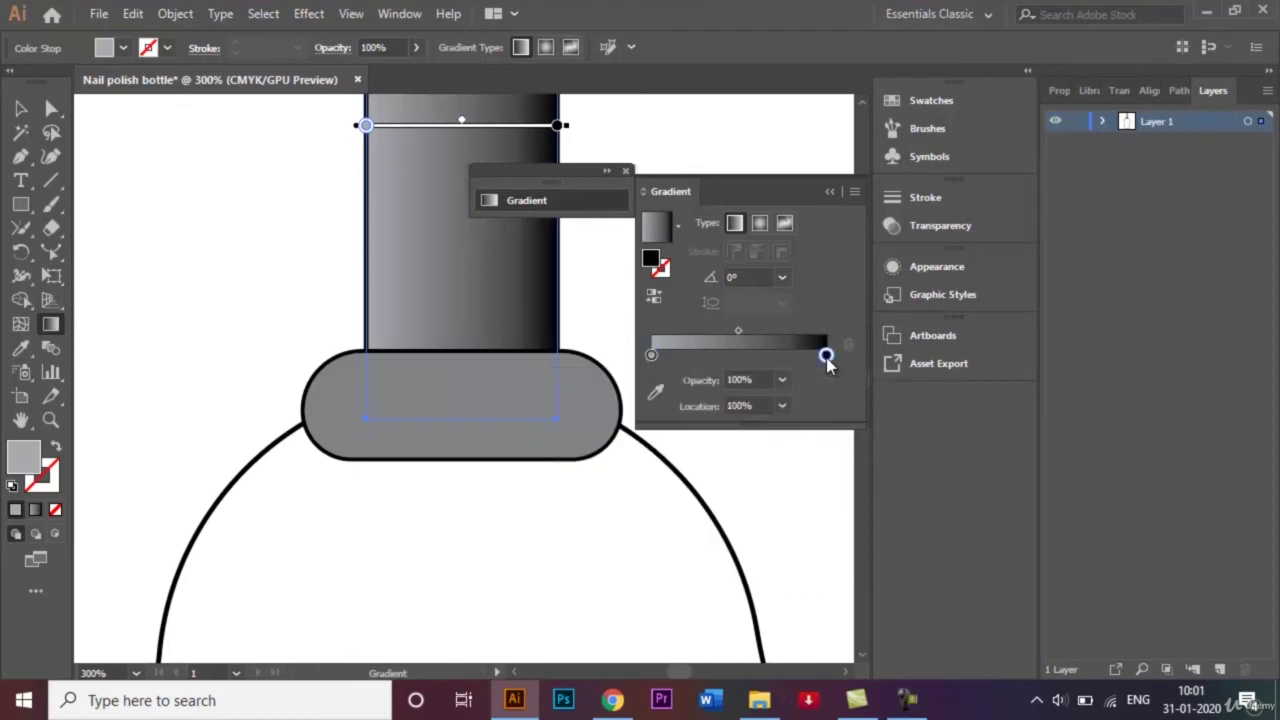
pyautogui.doubleClick(826, 356)
pyautogui.click(640, 463)
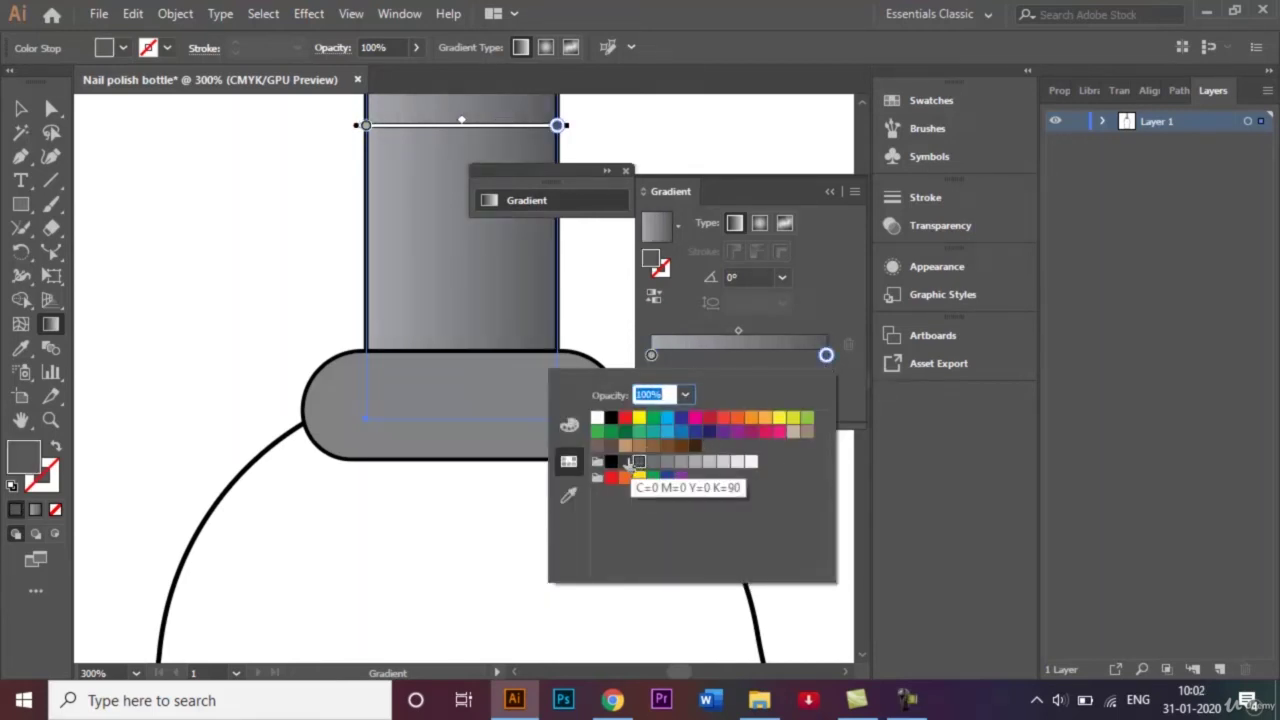
pyautogui.click(626, 463)
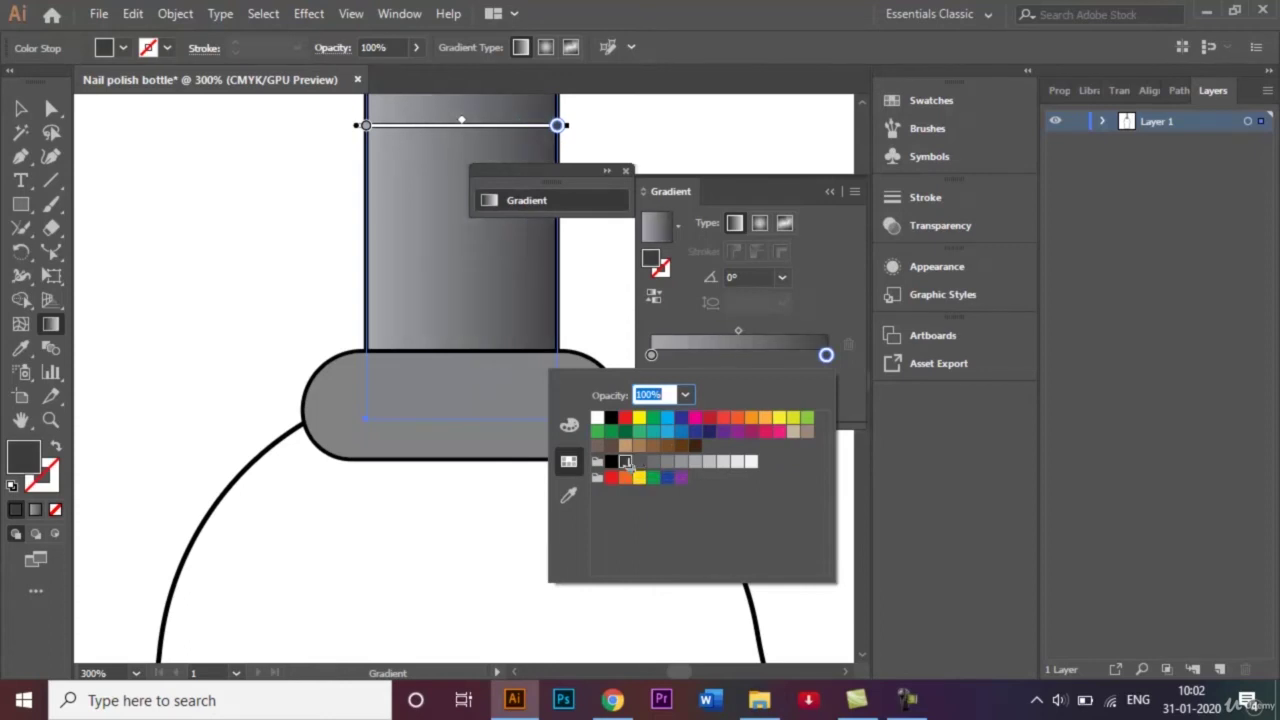
pyautogui.click(858, 401)
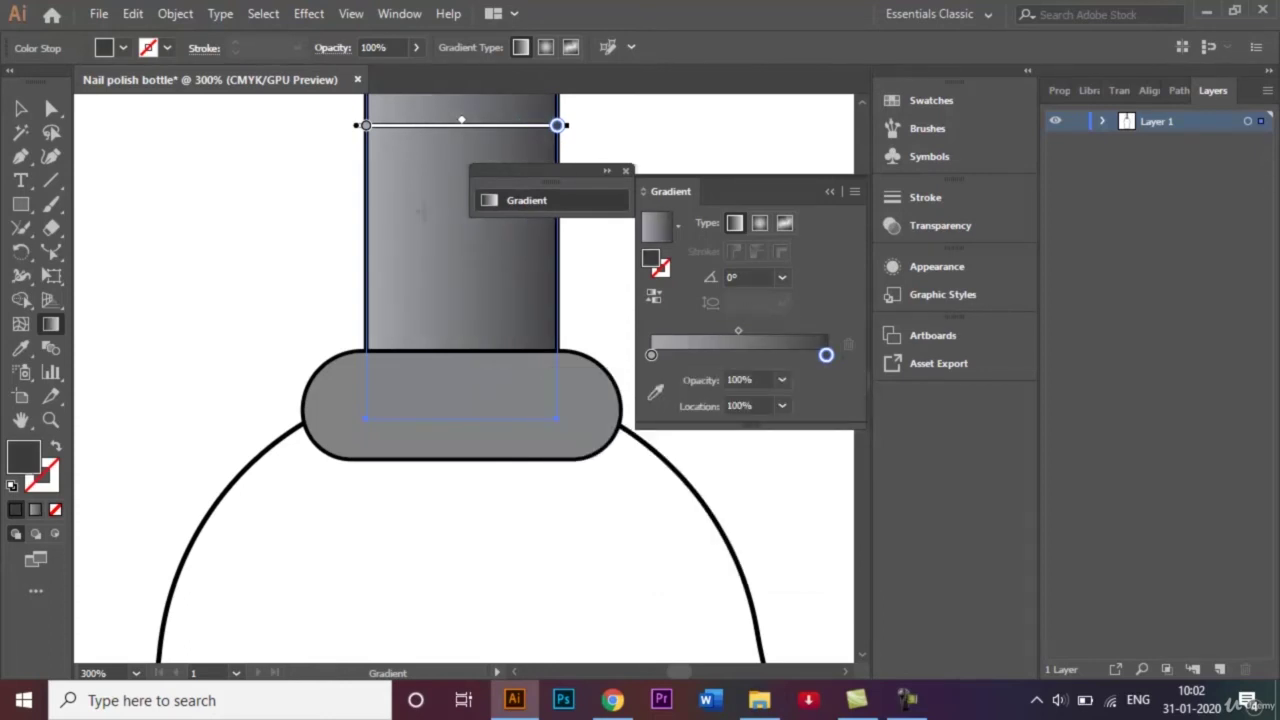
# Step: Set the cap gradient angle to -90° and move its midpoint to about 33%
pyautogui.click(782, 279)
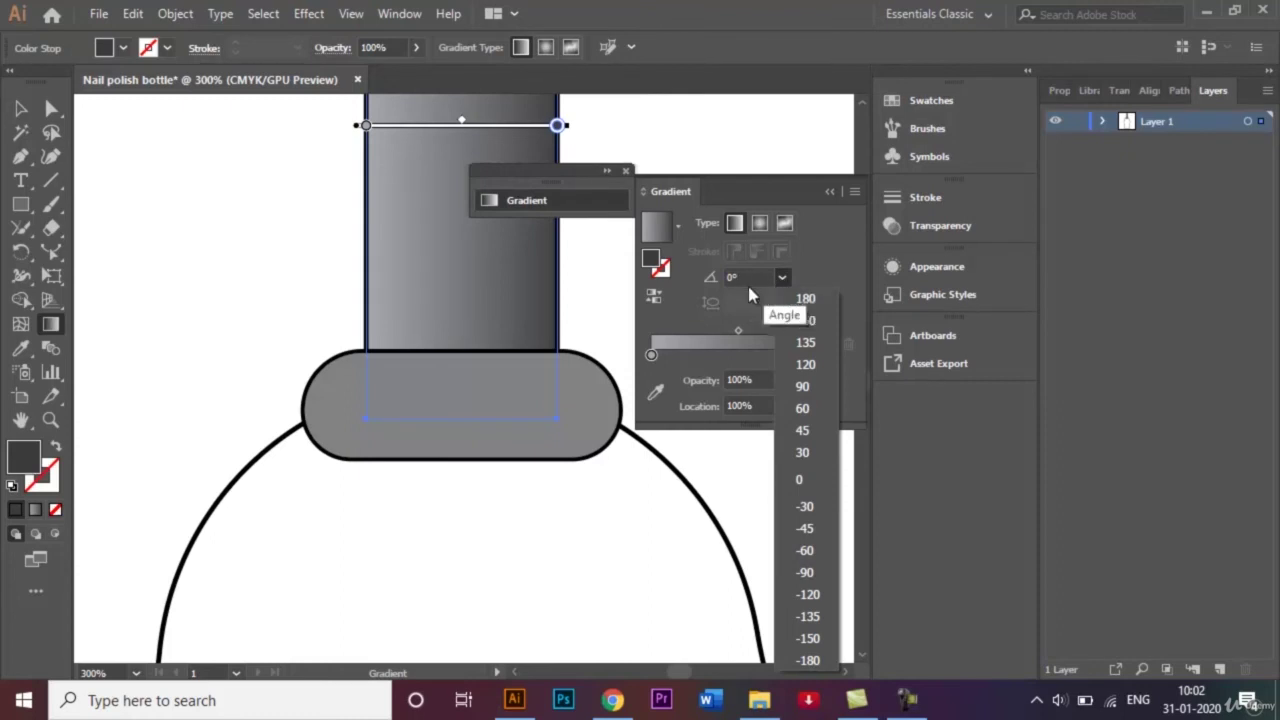
pyautogui.click(827, 573)
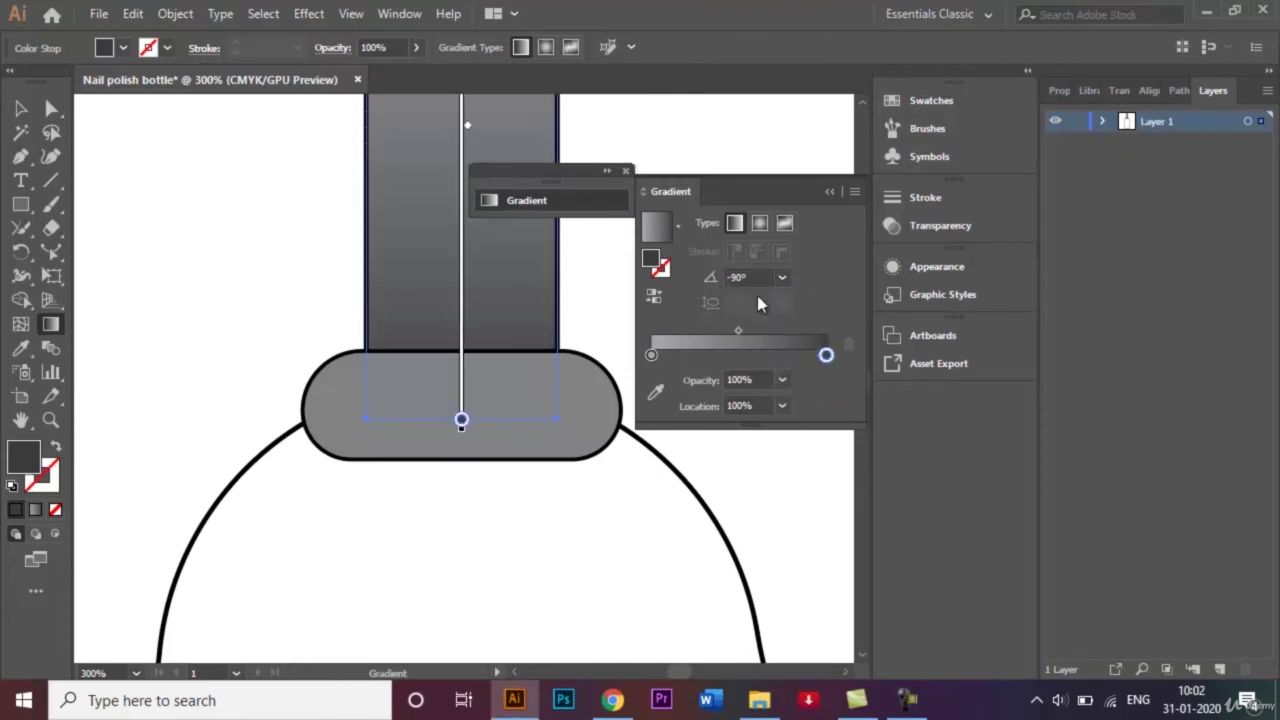
pyautogui.moveTo(737, 329); pyautogui.dragTo(705, 332)
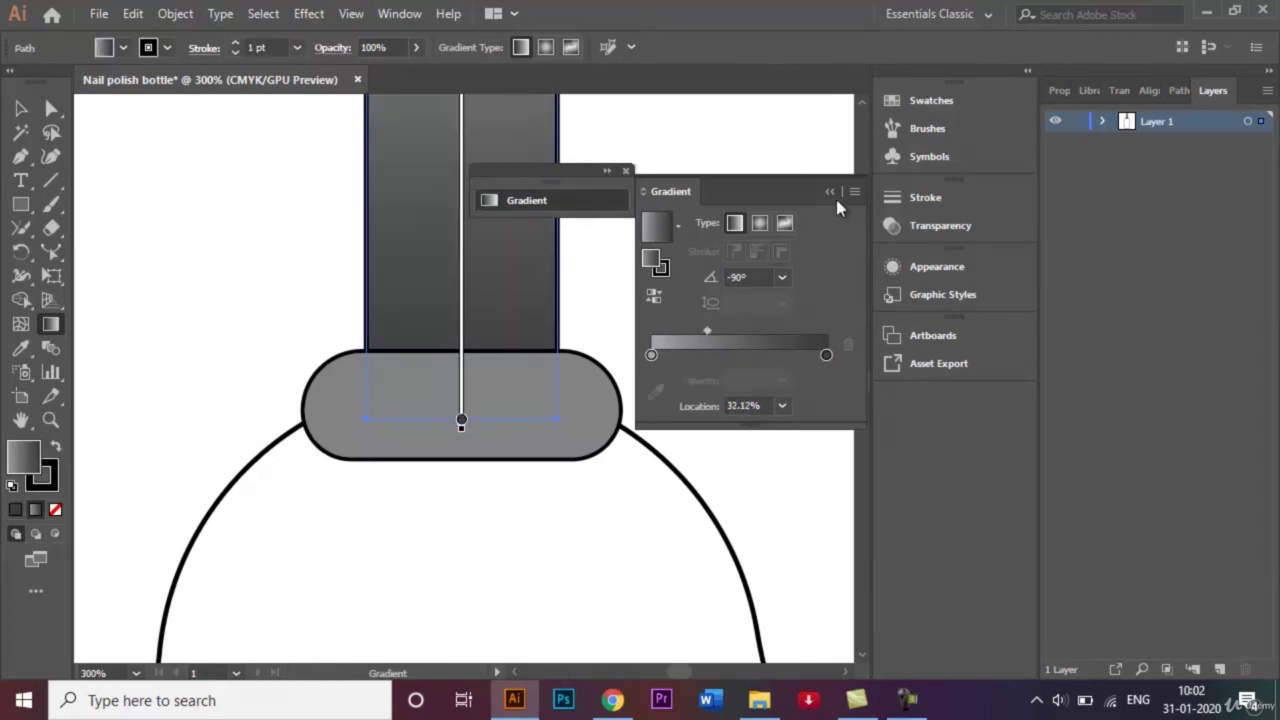
# Step: Fit the artboard in view and select the bottle body
pyautogui.hotkey('ctrl', '0')
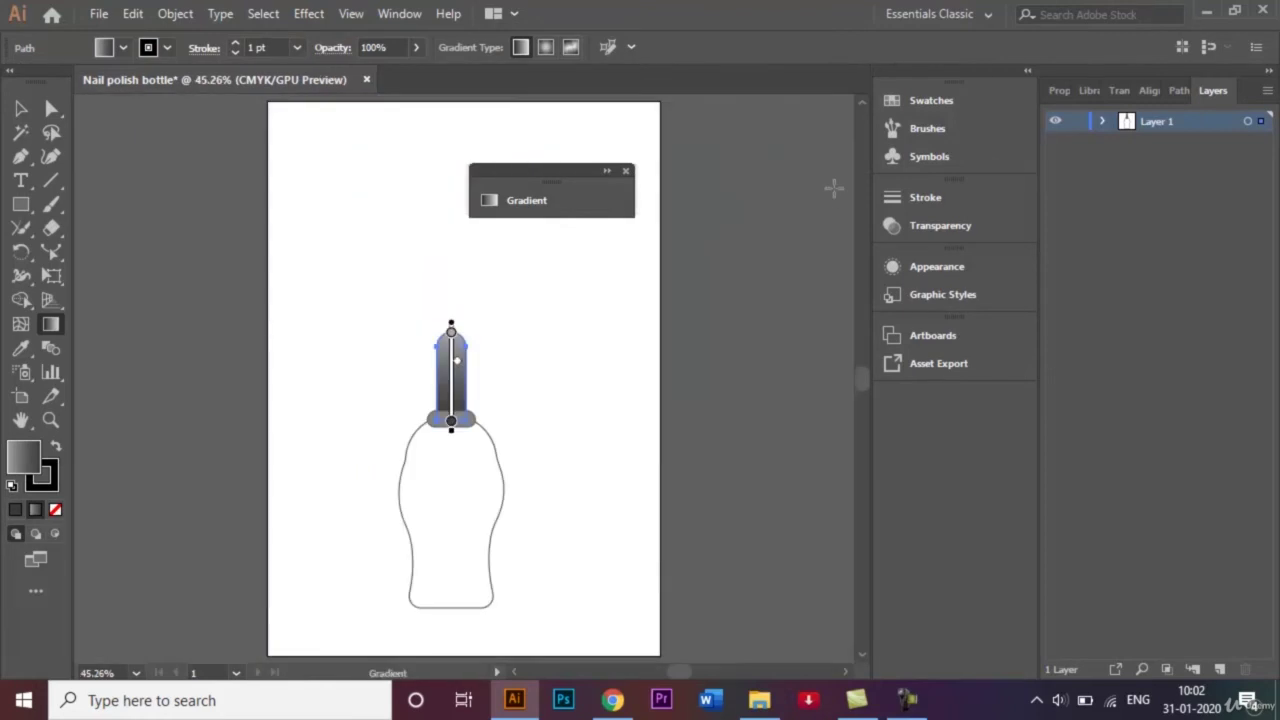
pyautogui.click(21, 110)
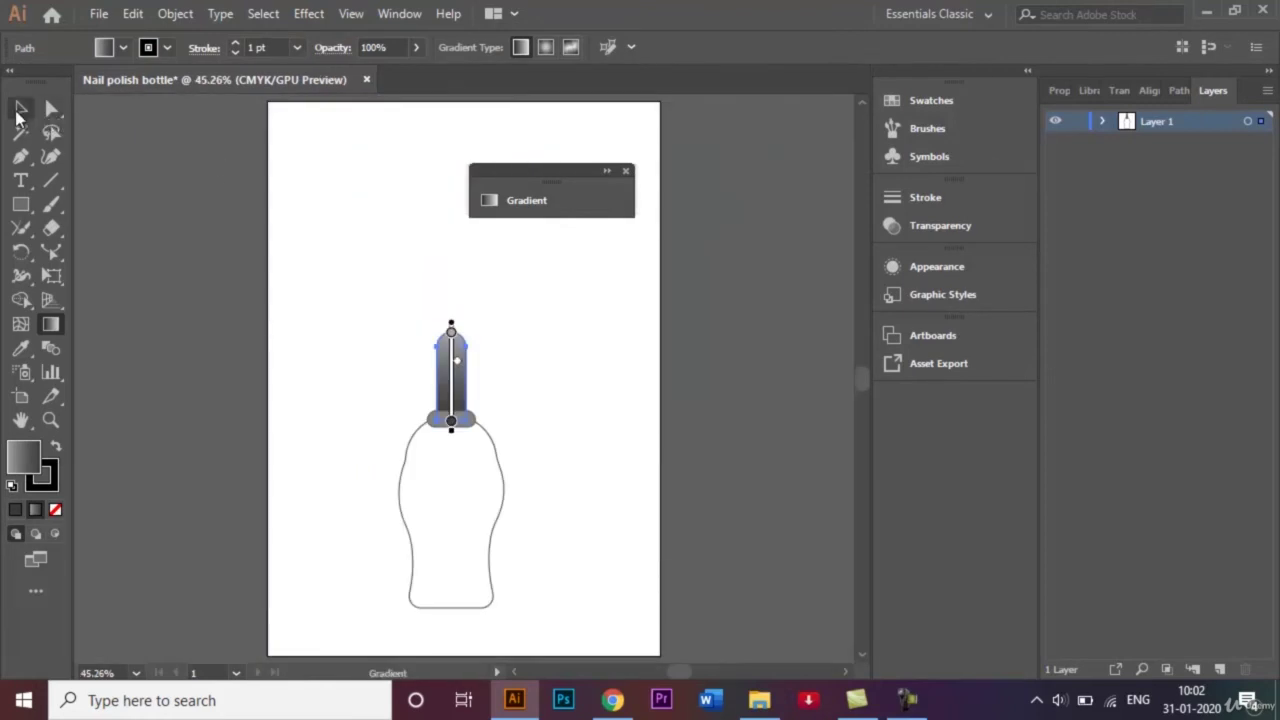
pyautogui.click(265, 263)
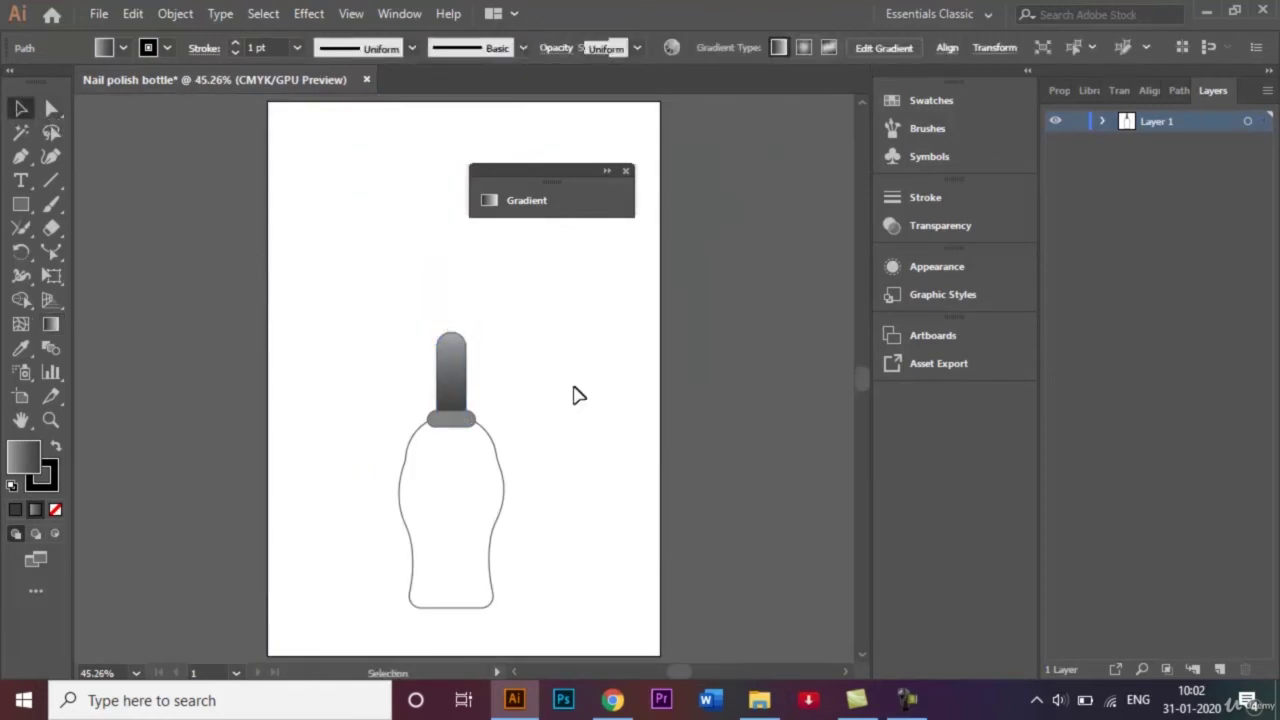
pyautogui.click(497, 461)
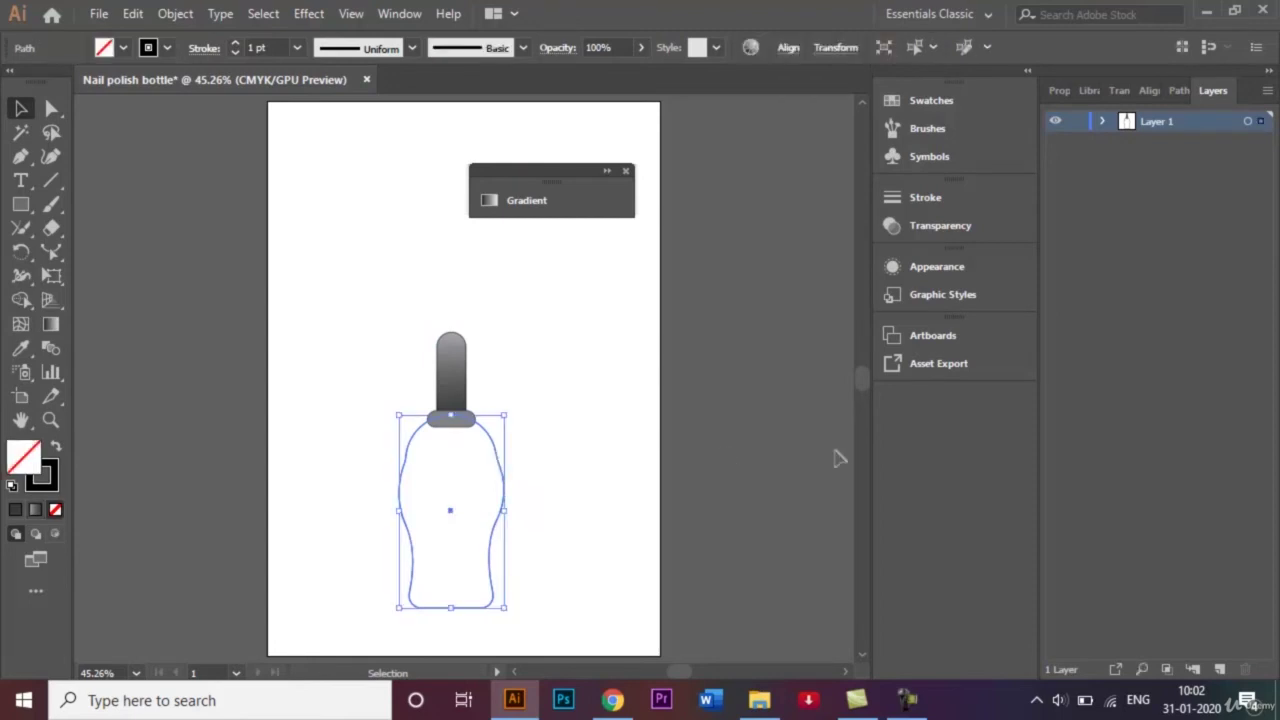
pyautogui.press('Down')
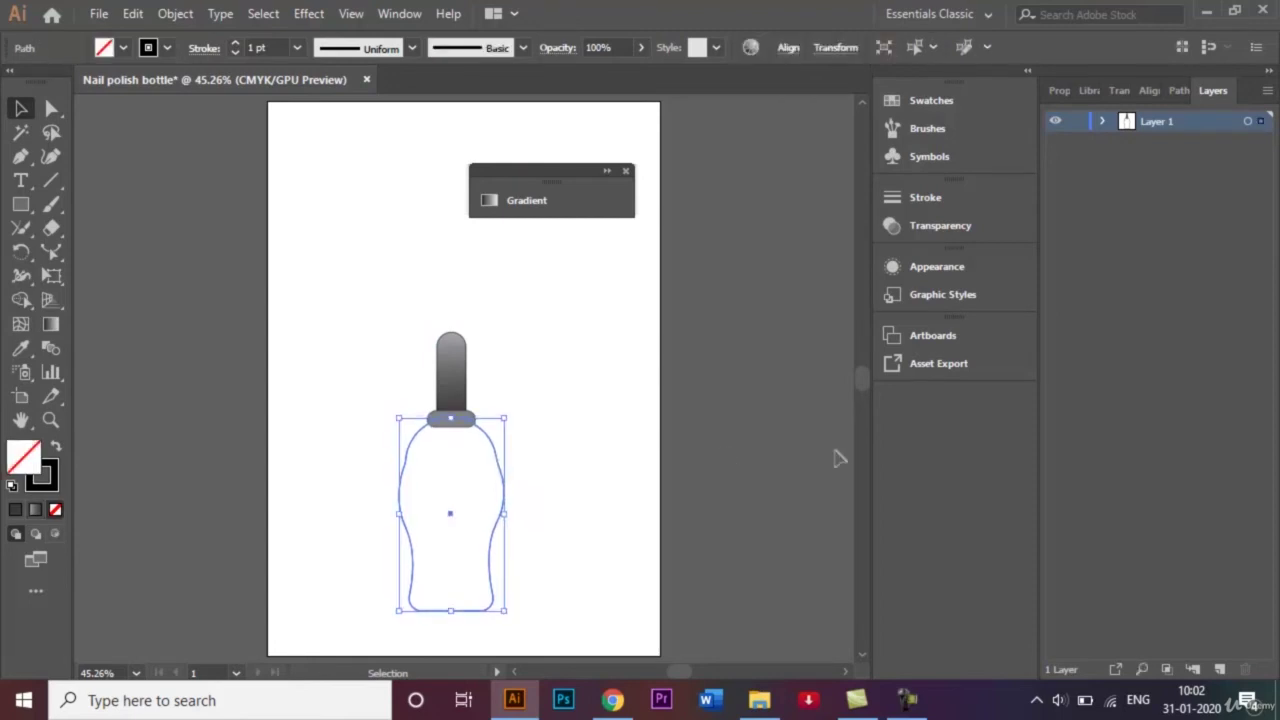
pyautogui.press('Up')
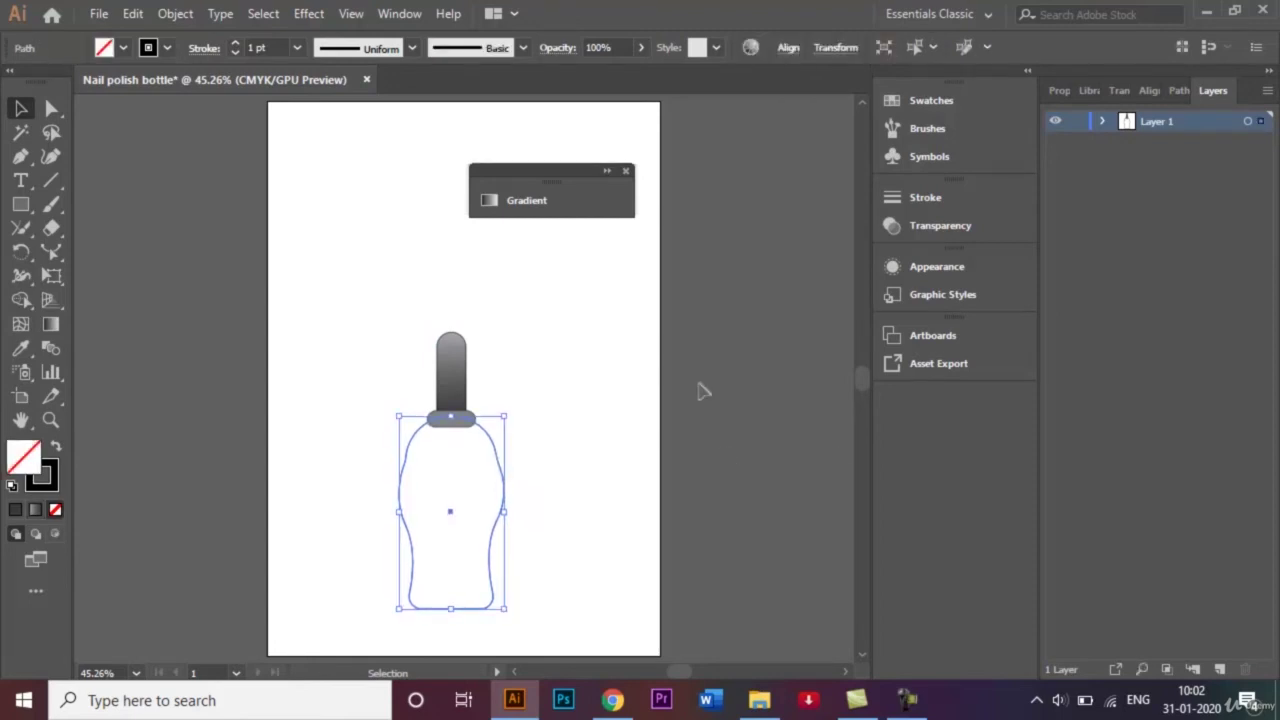
# Step: Give the bottle body a linear gradient from magenta to purple
pyautogui.click(50, 324)
pyautogui.doubleClick(52, 324)
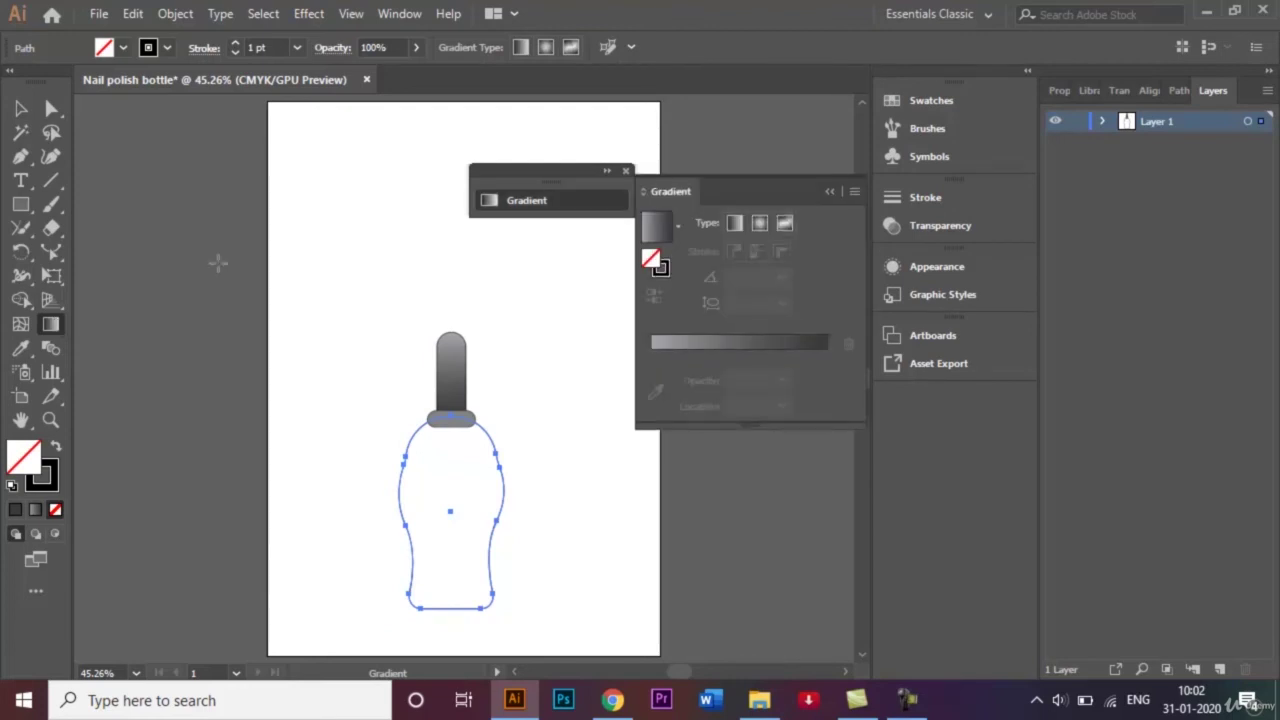
pyautogui.click(685, 346)
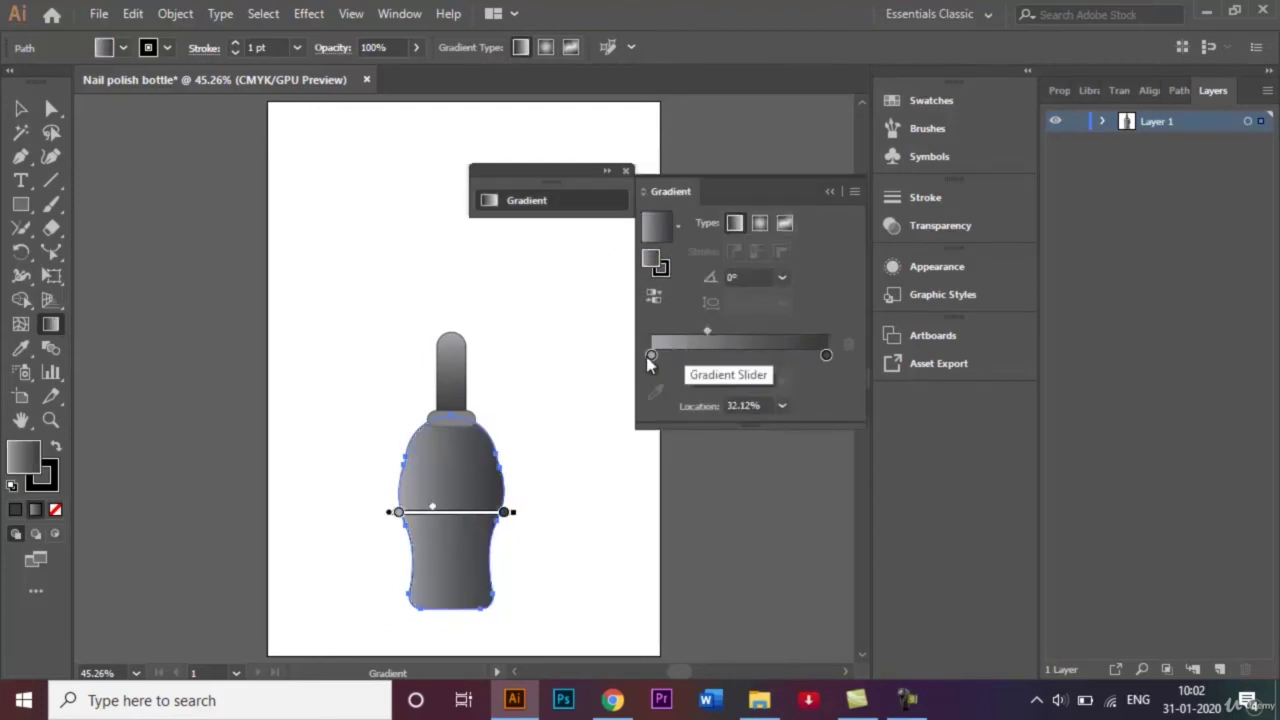
pyautogui.click(652, 356)
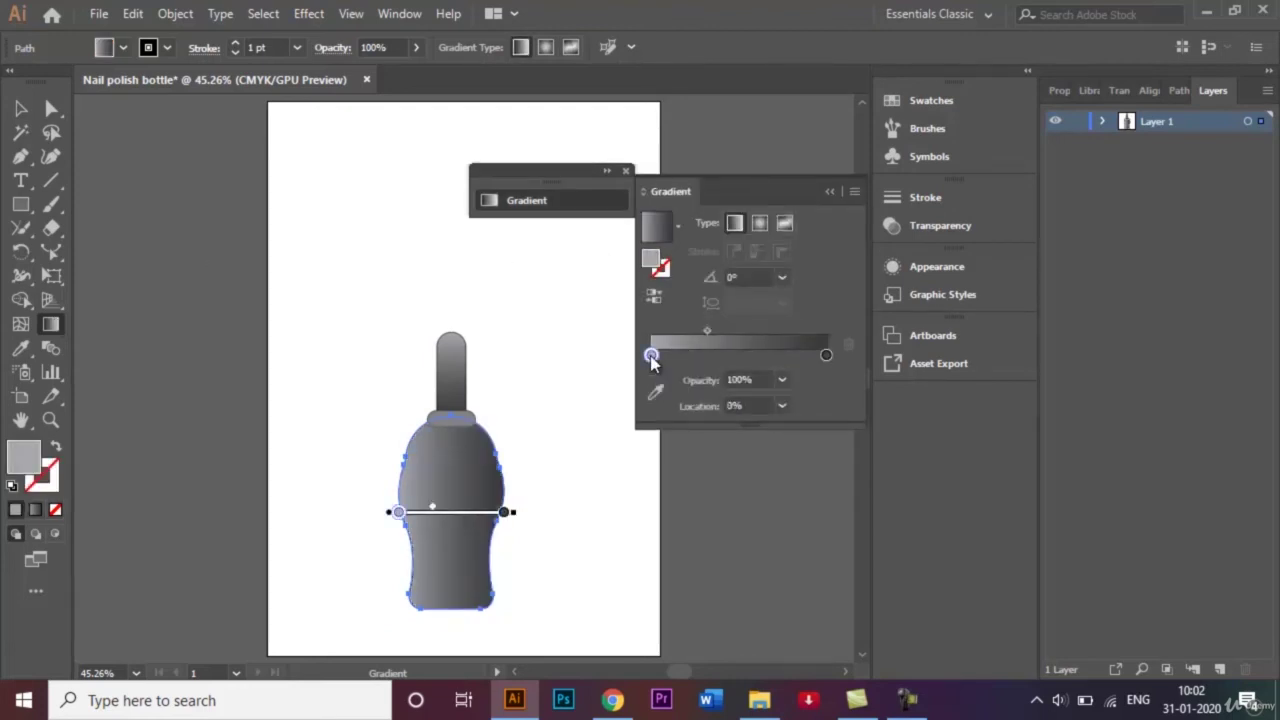
pyautogui.doubleClick(652, 356)
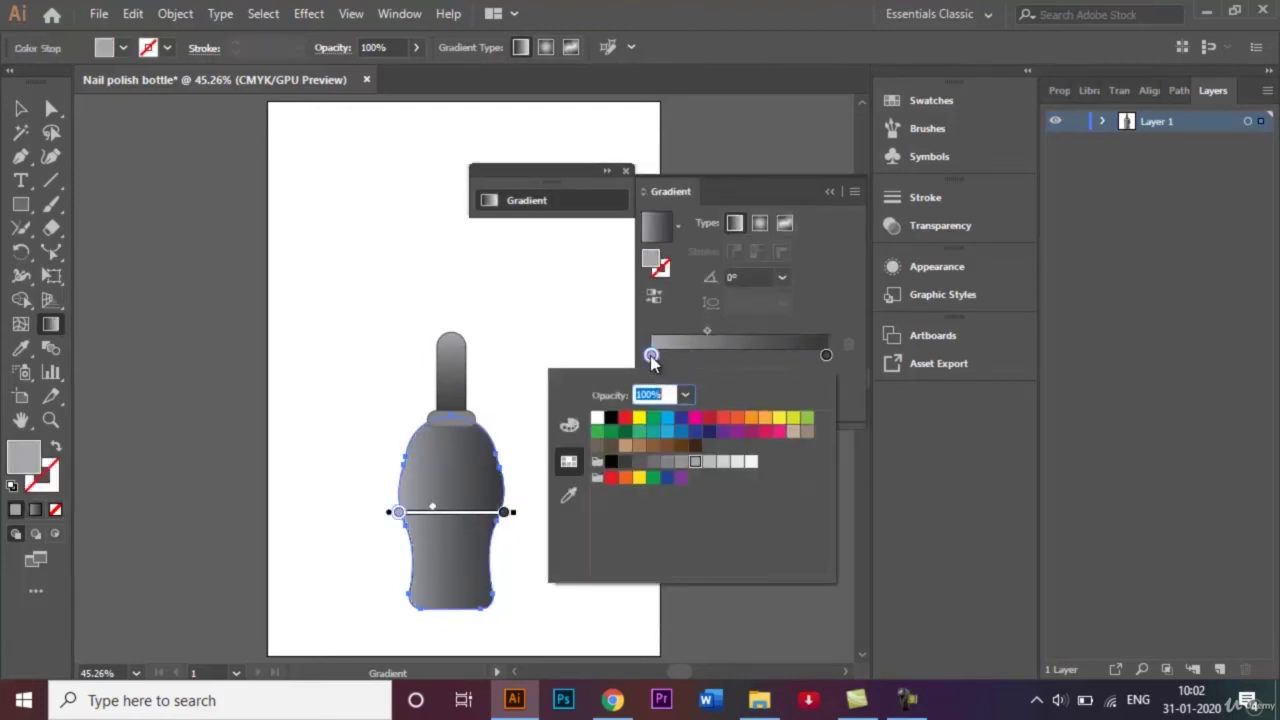
pyautogui.click(751, 433)
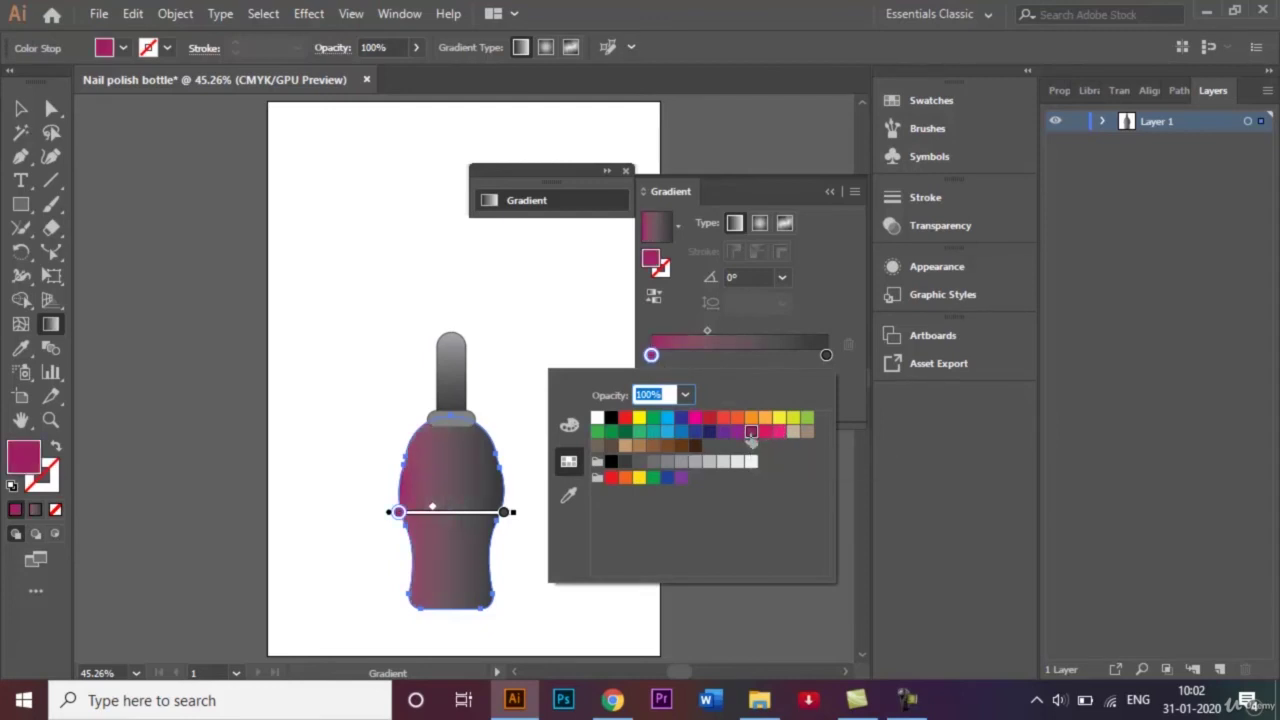
pyautogui.click(826, 357)
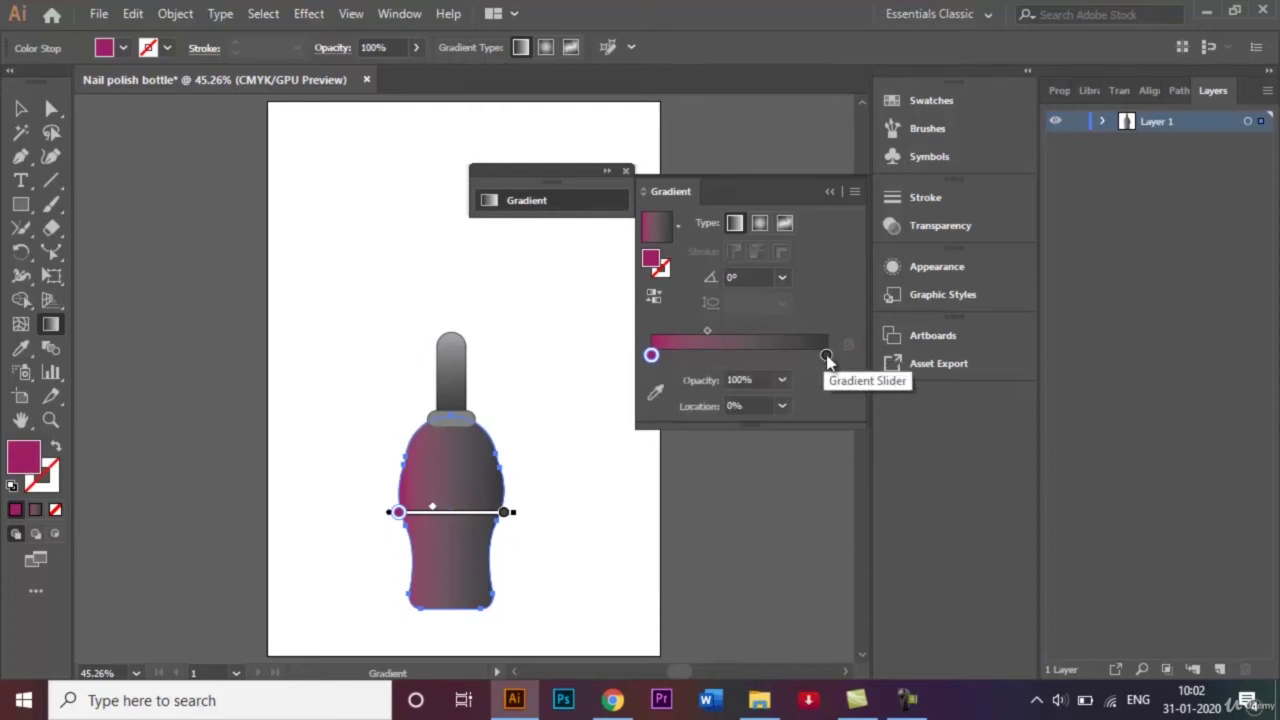
pyautogui.doubleClick(826, 357)
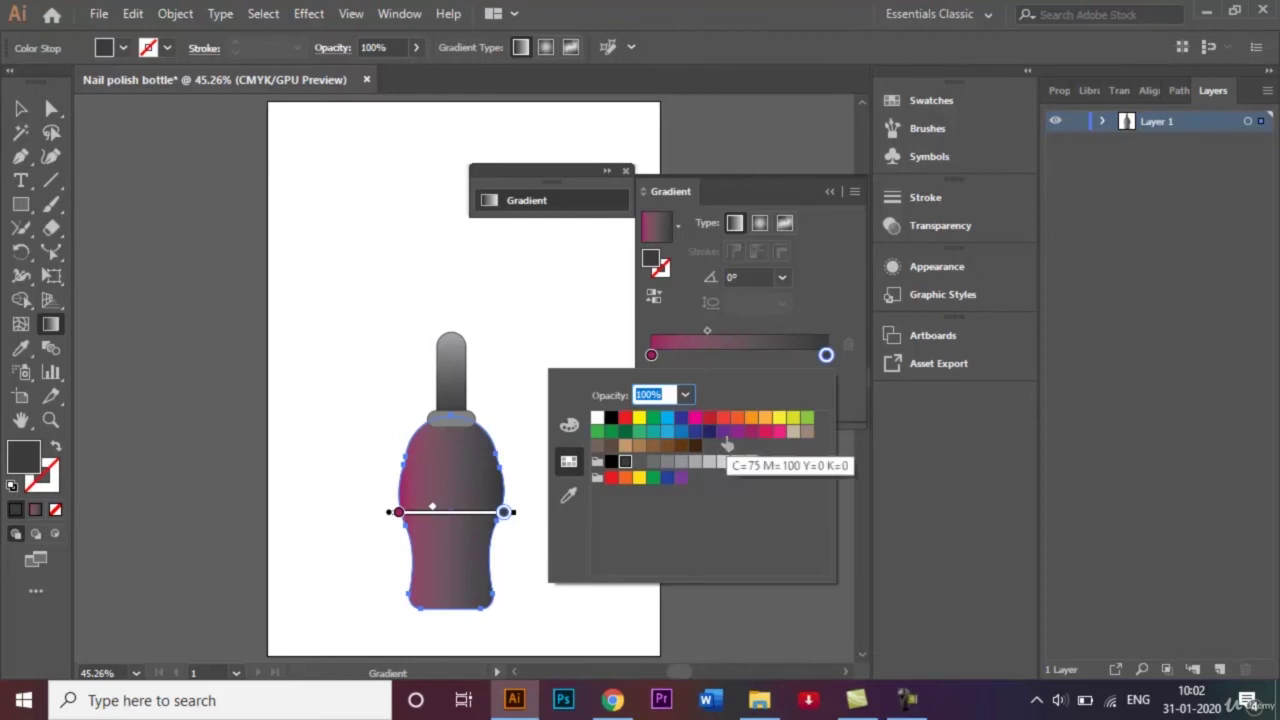
pyautogui.click(723, 433)
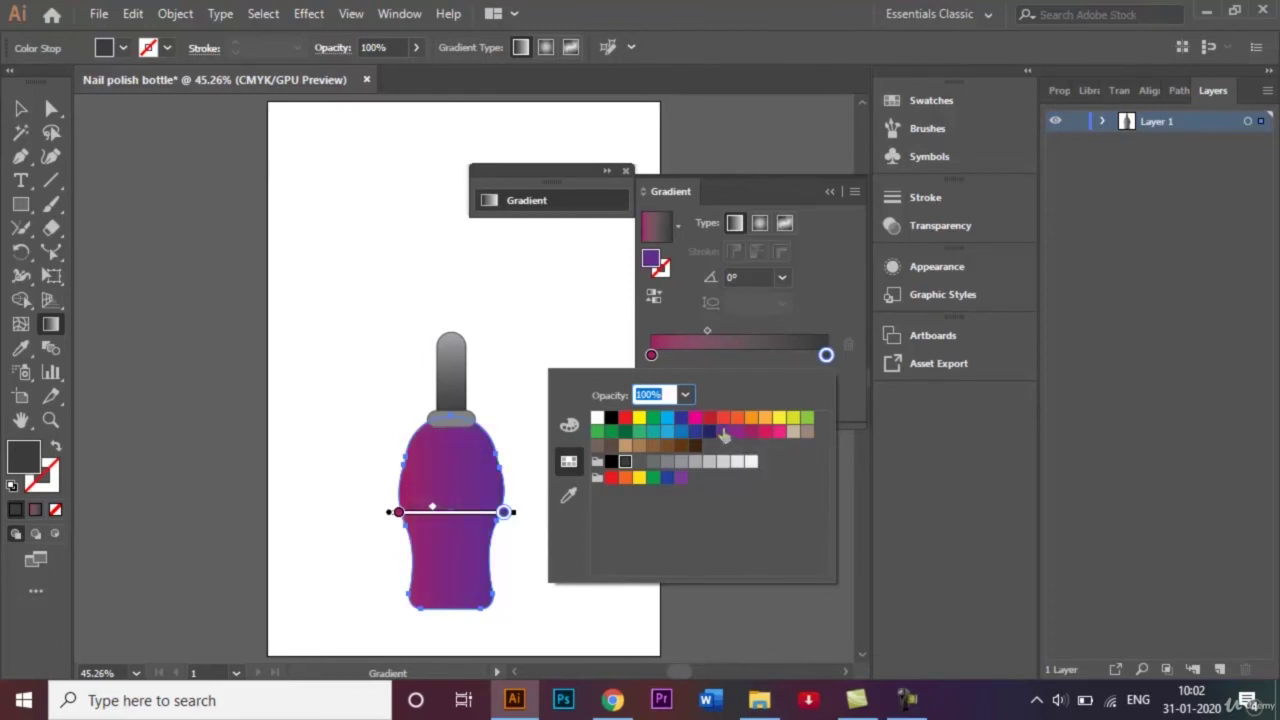
pyautogui.click(783, 288)
# Step: Set the body gradient angle to -90° and shift its midpoint to about 53%
pyautogui.click(782, 280)
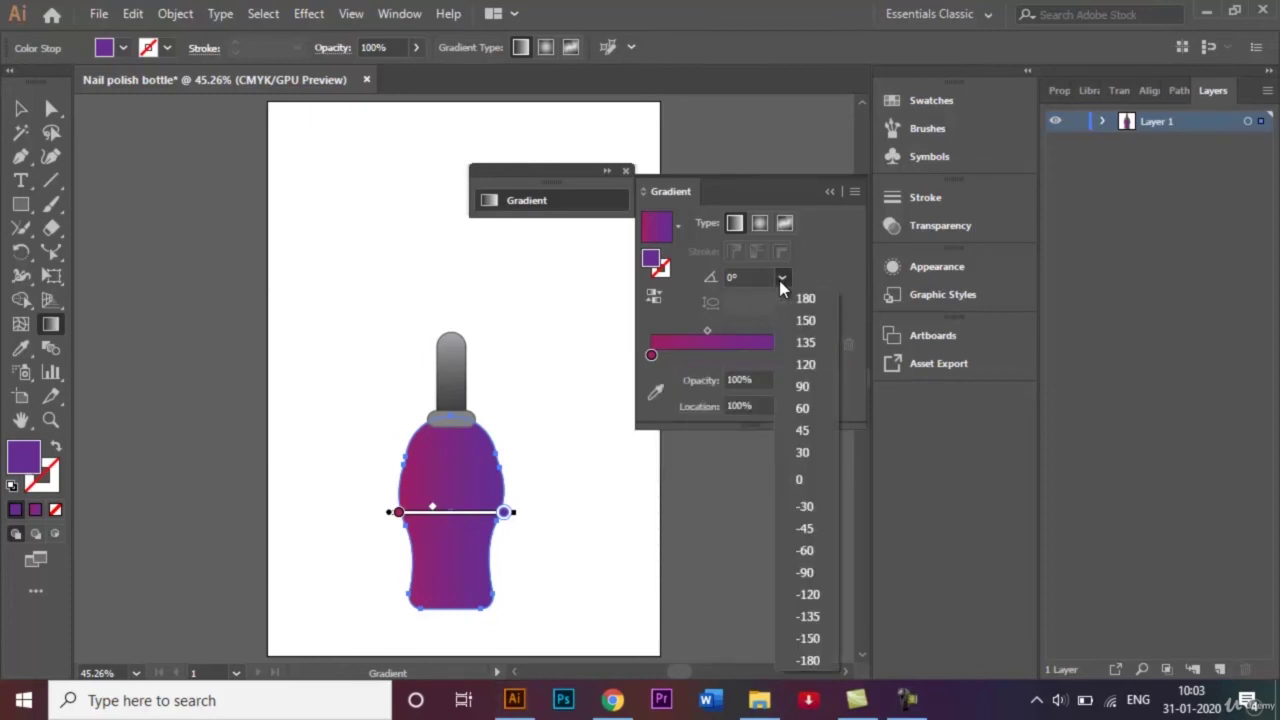
pyautogui.click(806, 572)
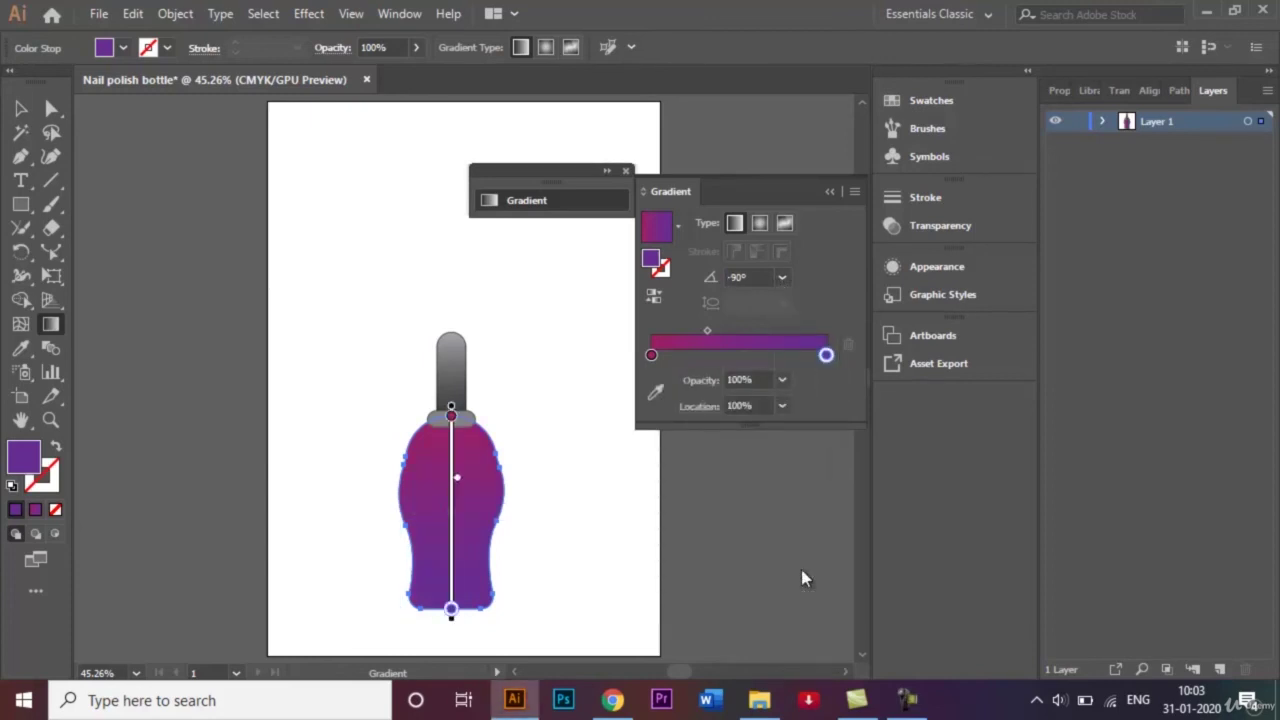
pyautogui.moveTo(707, 332); pyautogui.dragTo(745, 343)
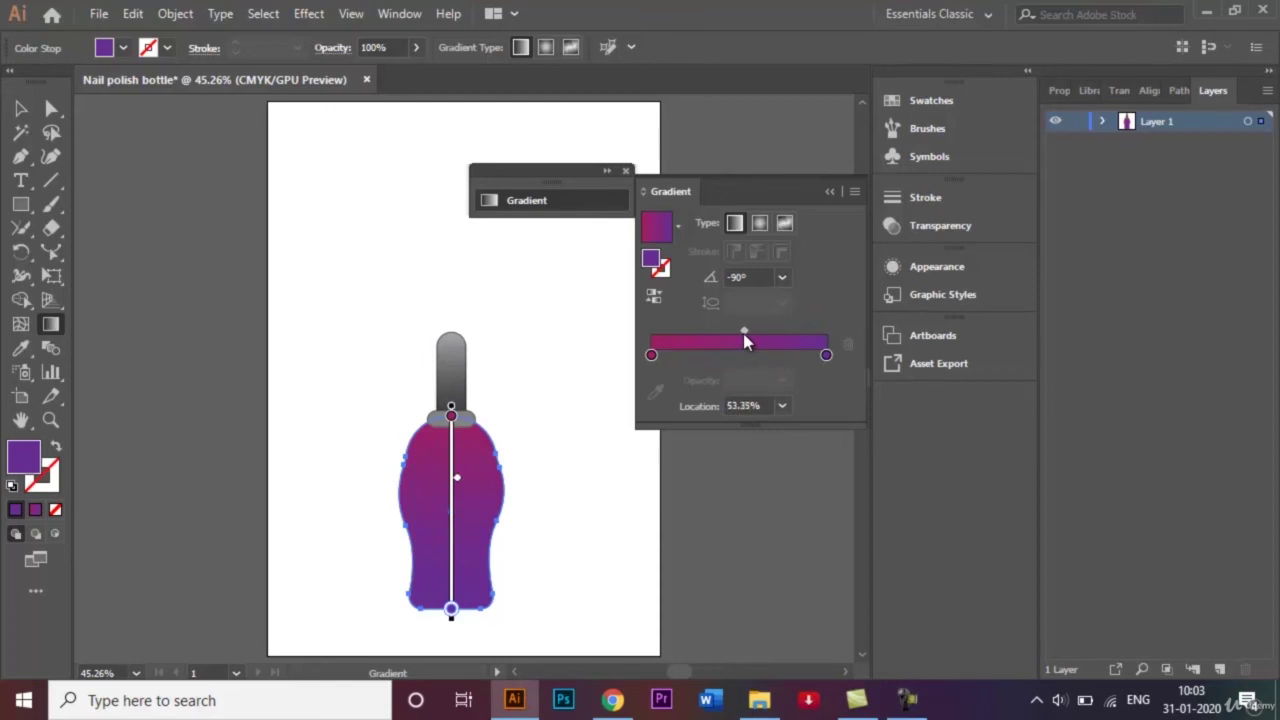
pyautogui.click(829, 192)
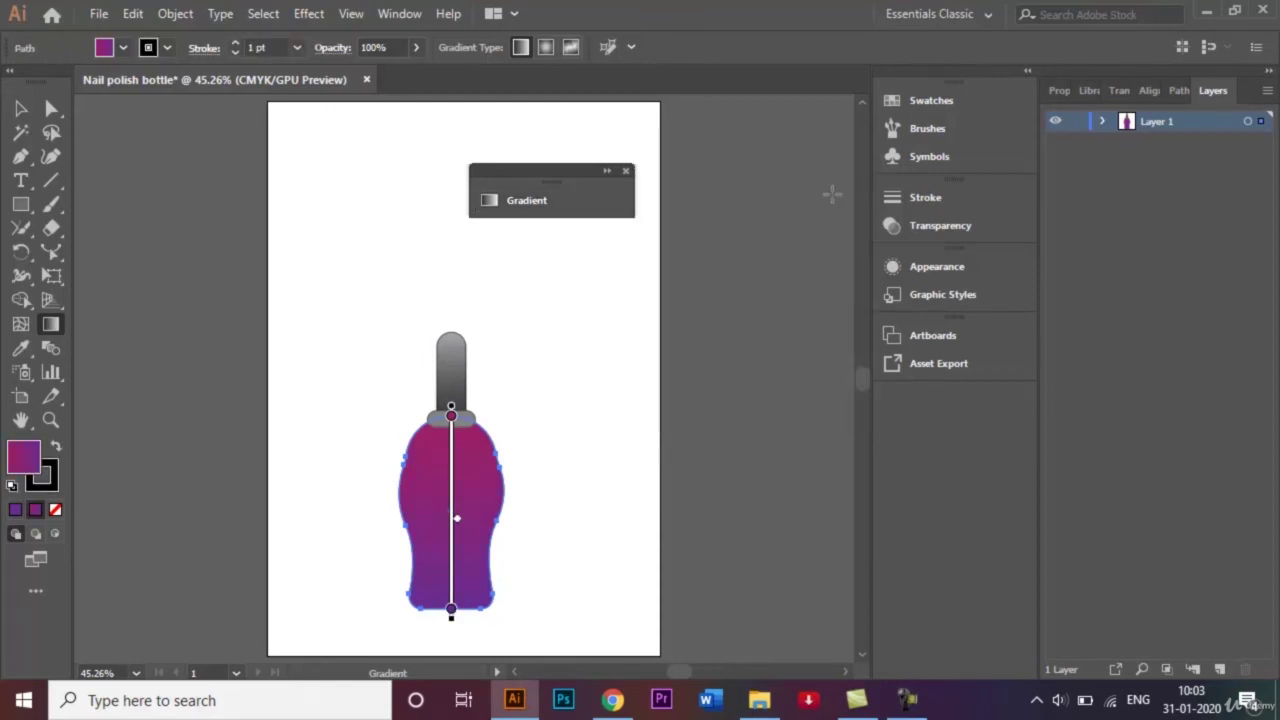
pyautogui.click(627, 173)
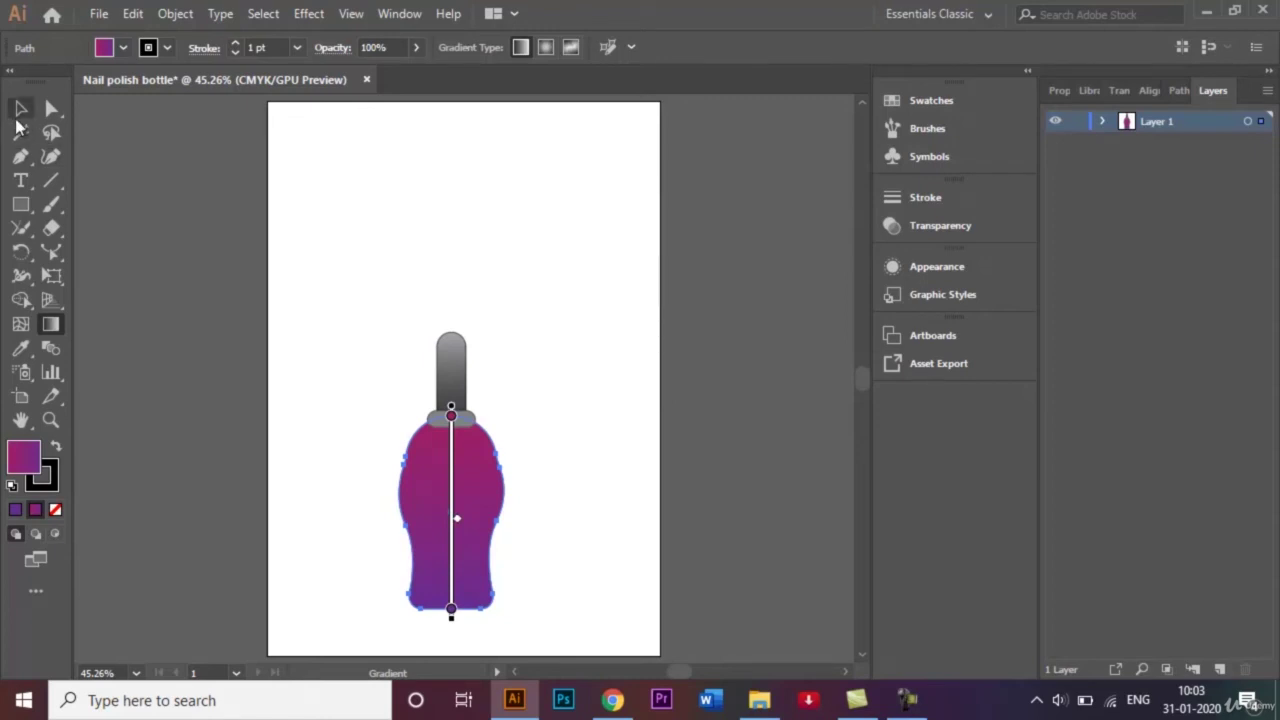
# Step: Marquee-select all bottle parts and set their stroke to None
pyautogui.press('v')
pyautogui.click(352, 232)
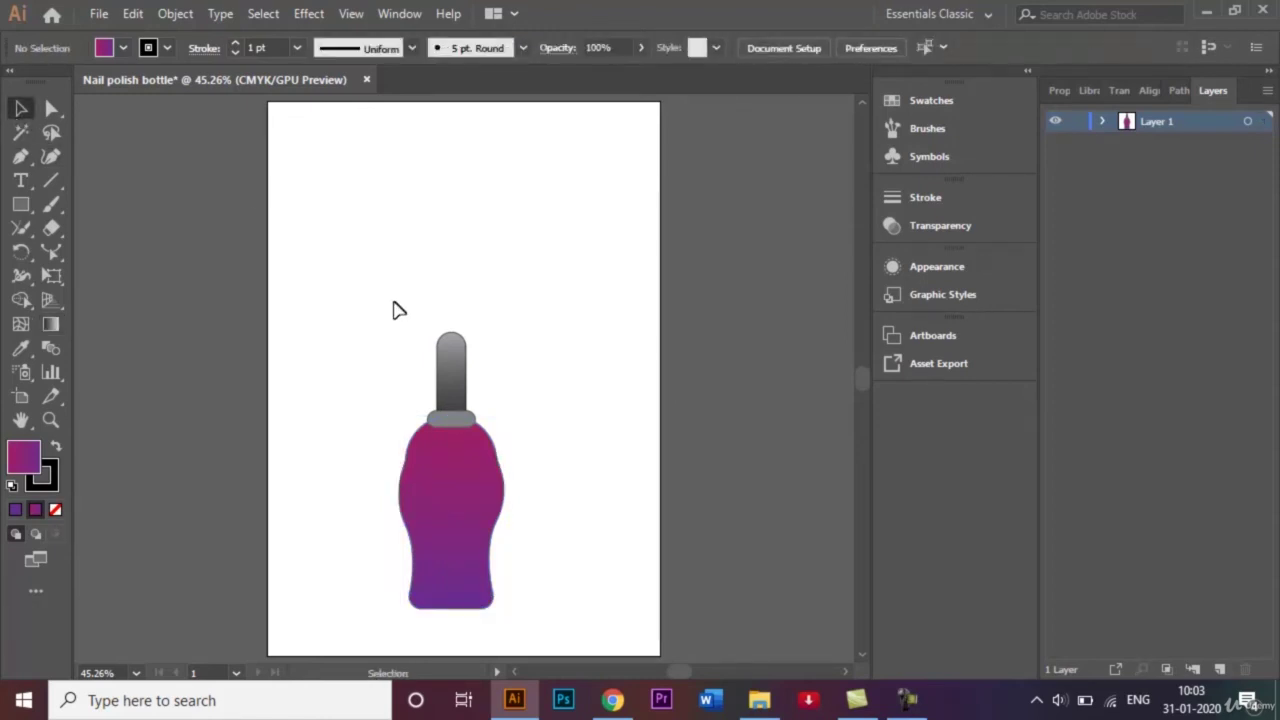
pyautogui.moveTo(381, 303); pyautogui.dragTo(530, 634)
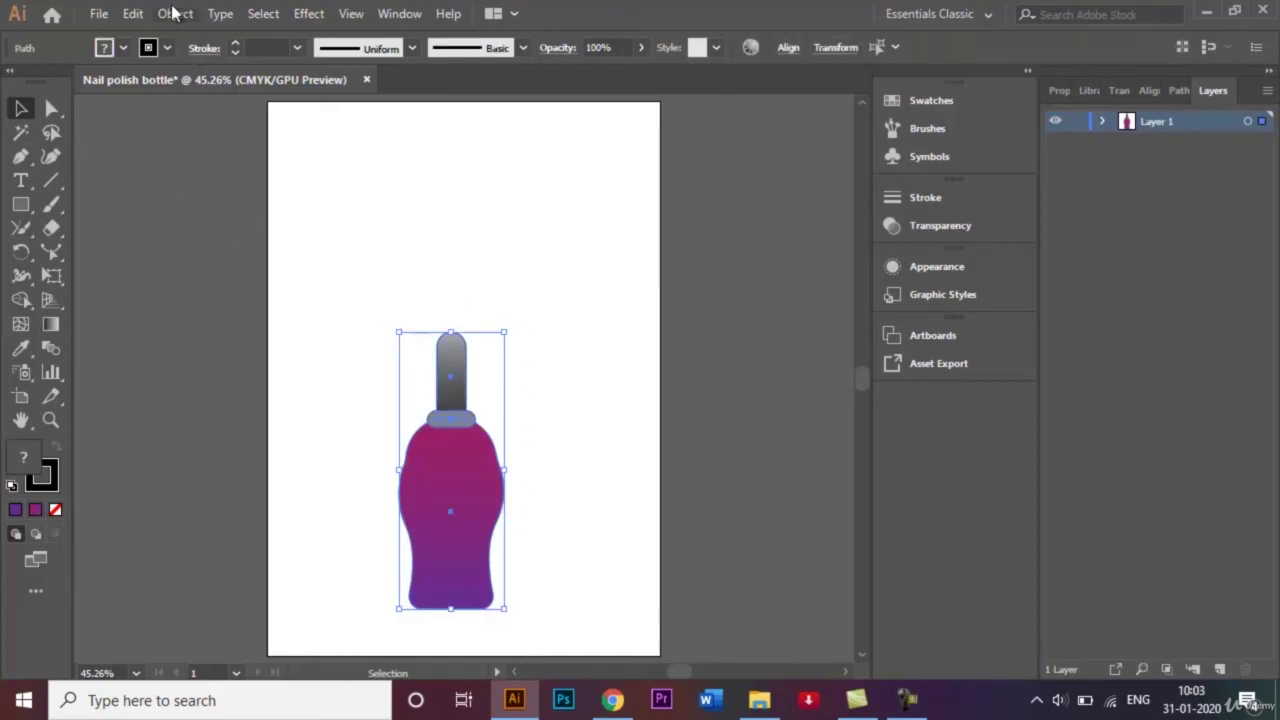
pyautogui.click(167, 48)
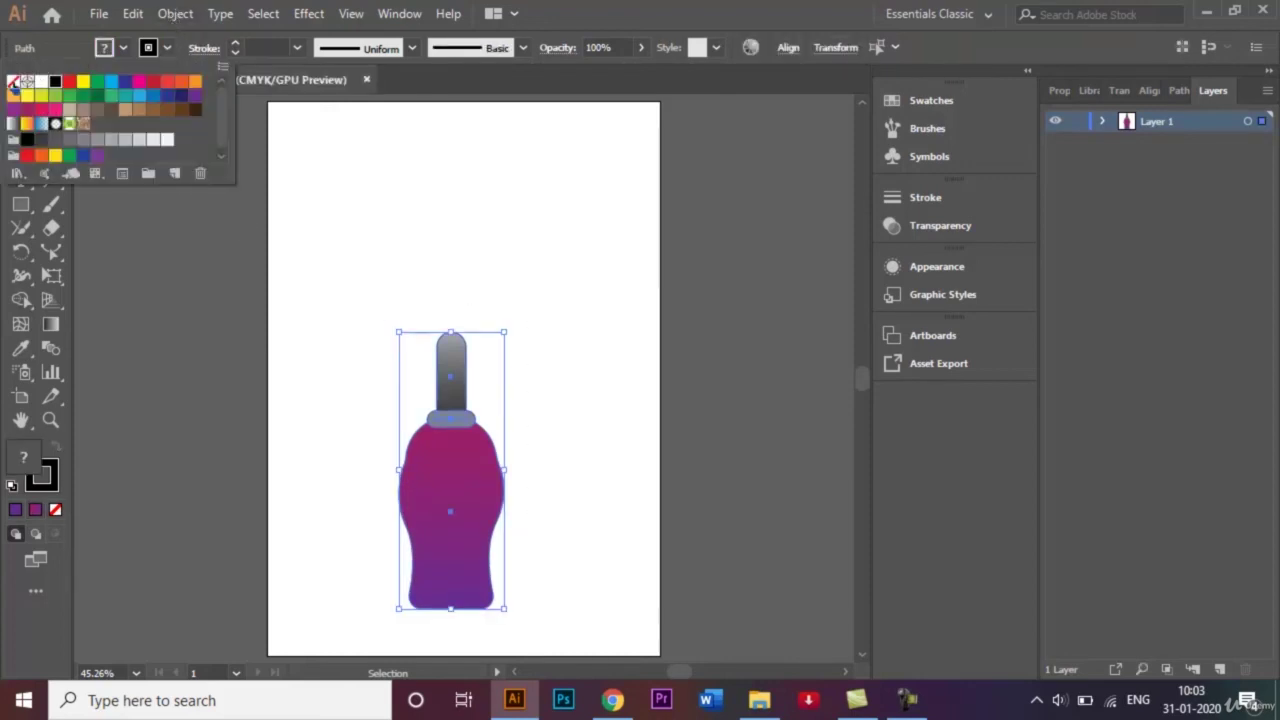
pyautogui.click(13, 81)
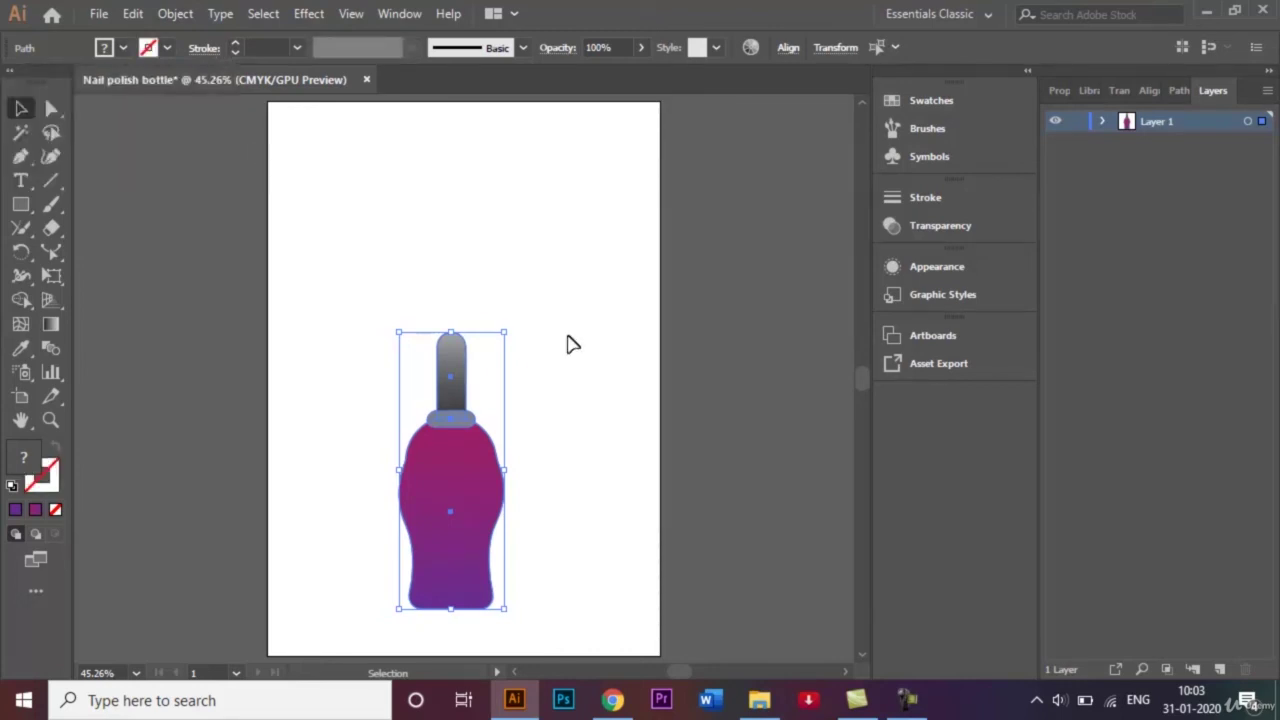
pyautogui.click(569, 343)
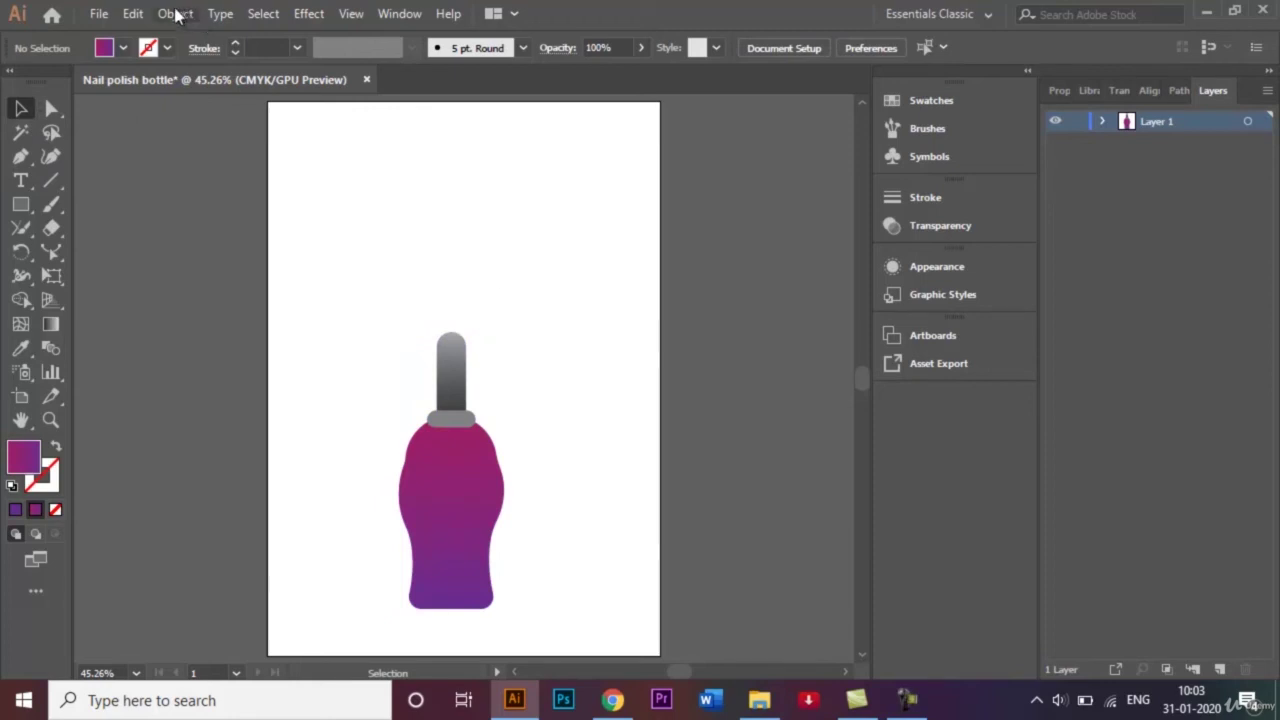
# Step: Save the drawing as Nail polish bottle.ai in Adobe Illustrator format with default options
pyautogui.click(99, 16)
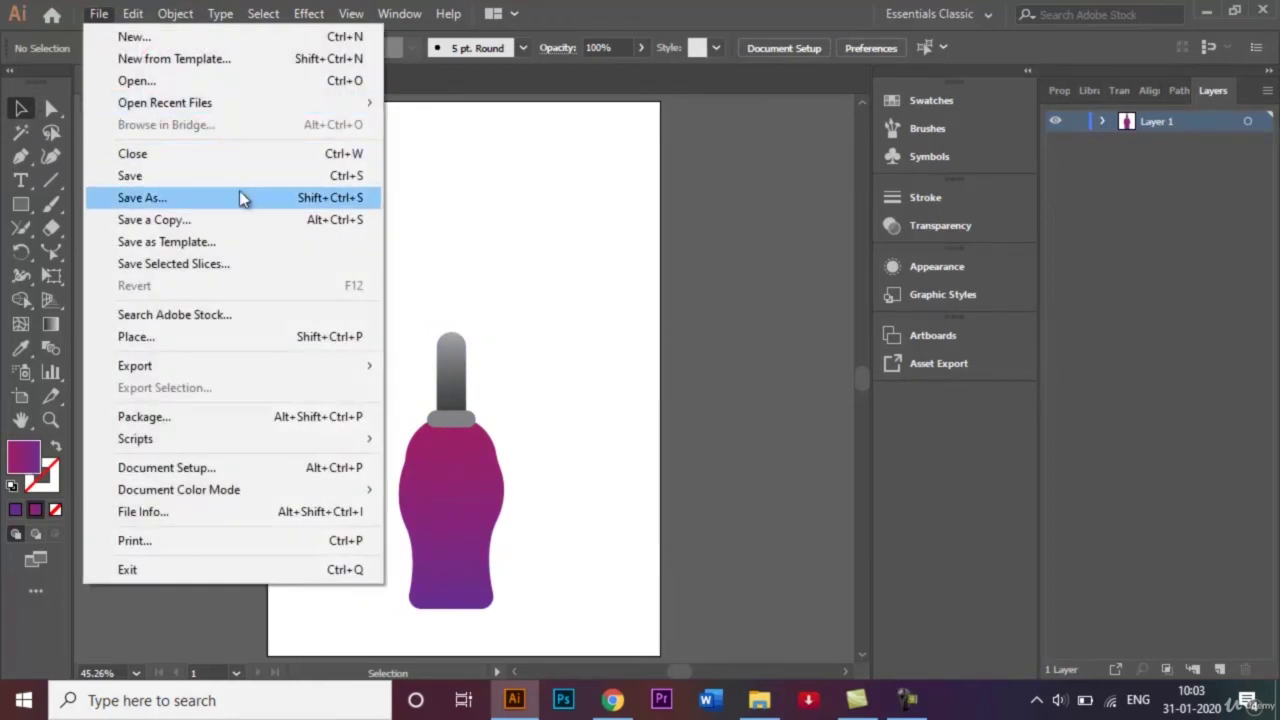
pyautogui.click(240, 197)
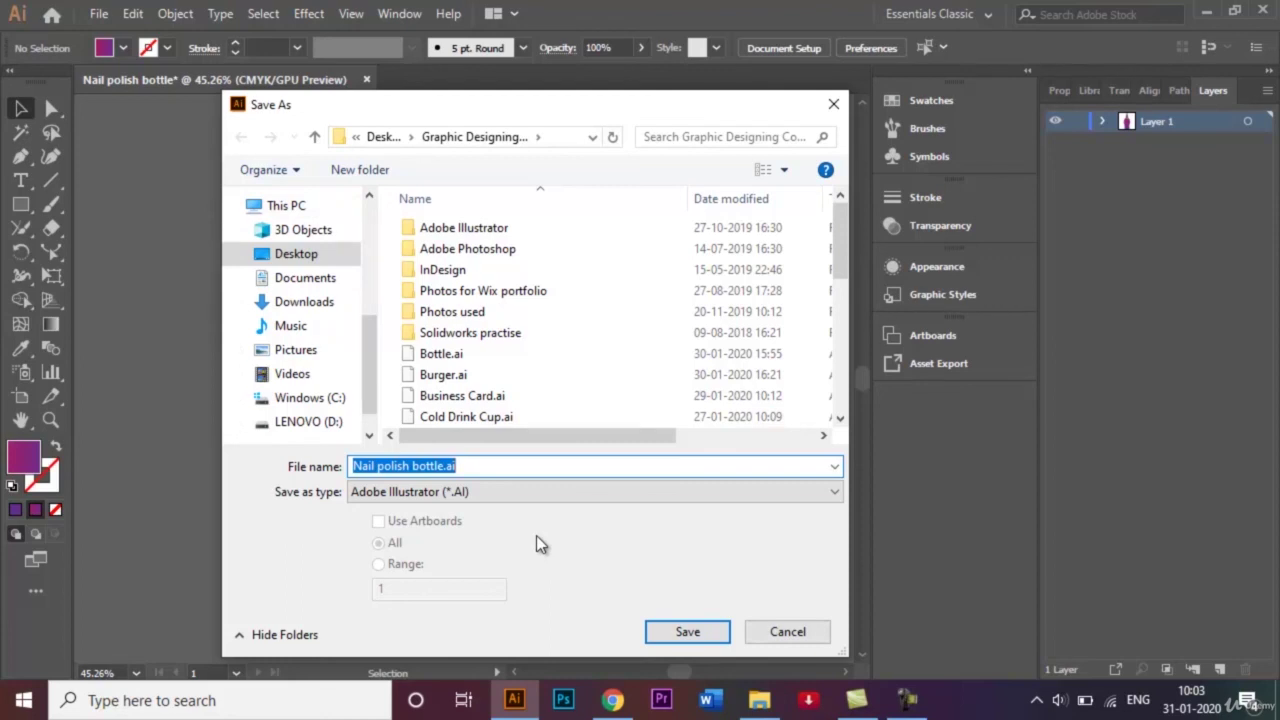
pyautogui.click(697, 638)
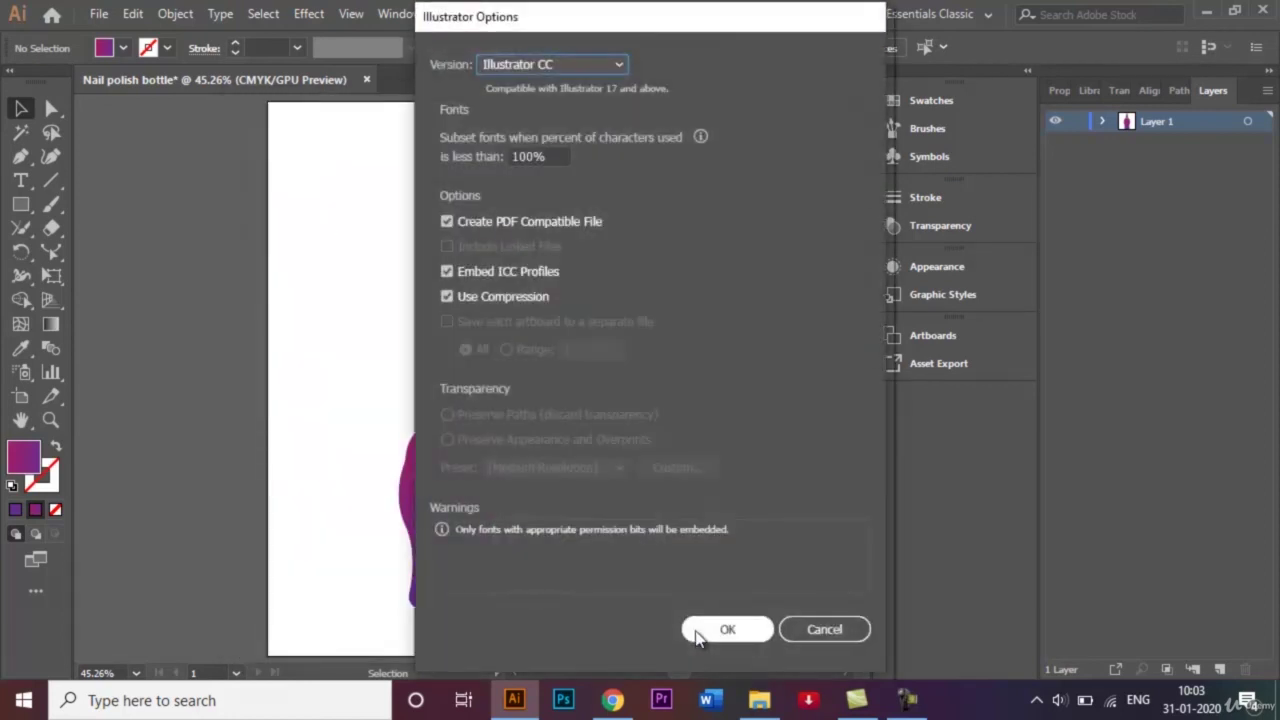
pyautogui.click(698, 633)
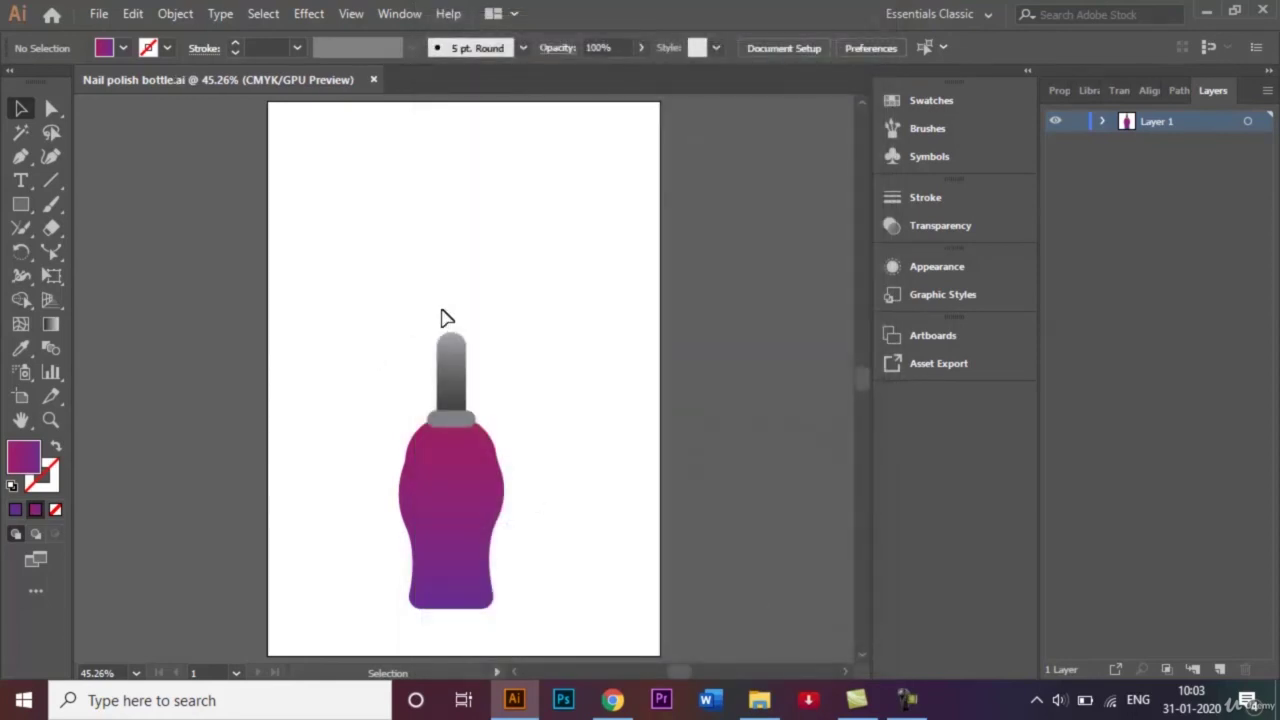